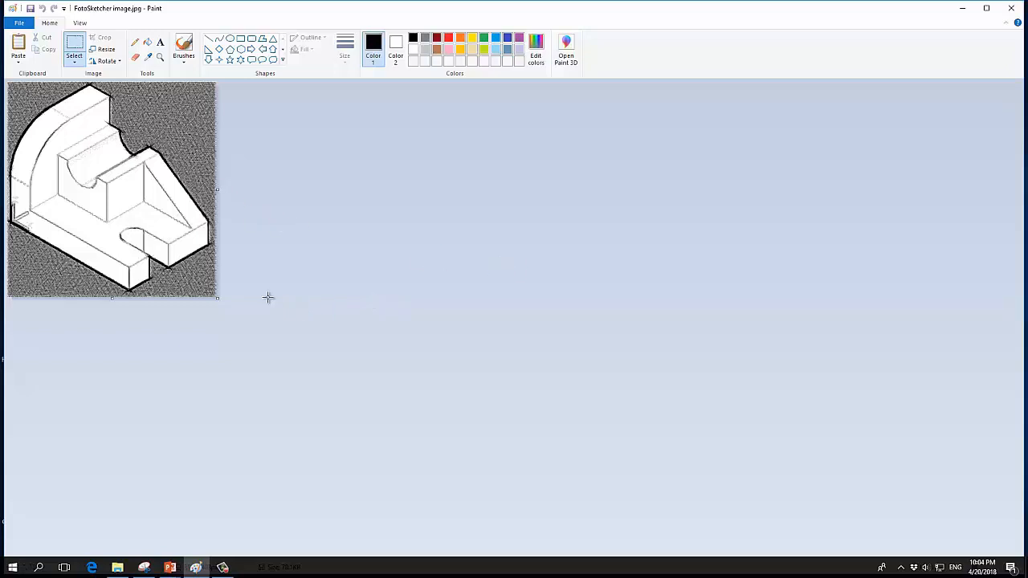
Step: Select a small round patch of the textured background above the part's sloped rib with free-form selection and delete it
{"action": "scroll", "coordinate": [268, 304], "scroll_direction": "up", "scroll_amount": 3}
{"action": "scroll", "coordinate": [268, 304], "scroll_direction": "down", "scroll_amount": 3}
{"action": "left_click", "coordinate": [79, 22]}
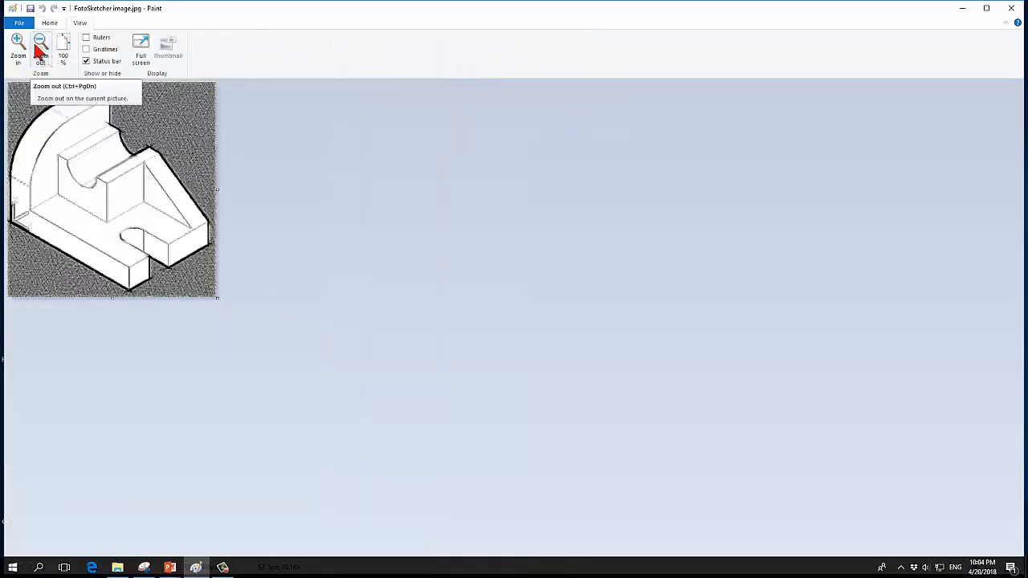
{"action": "left_click", "coordinate": [37, 40]}
{"action": "double_click", "coordinate": [22, 44]}
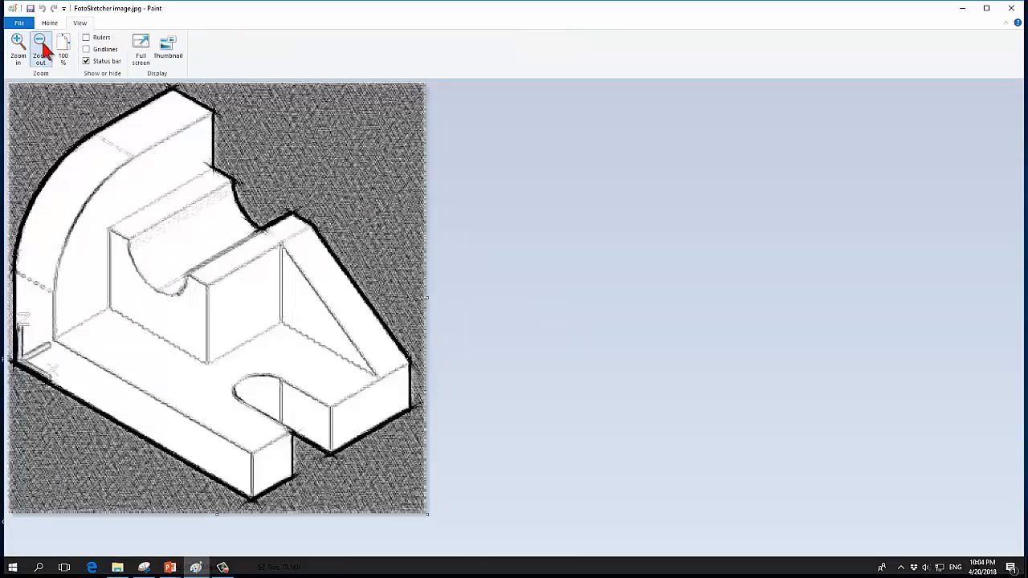
{"action": "left_click", "coordinate": [42, 47]}
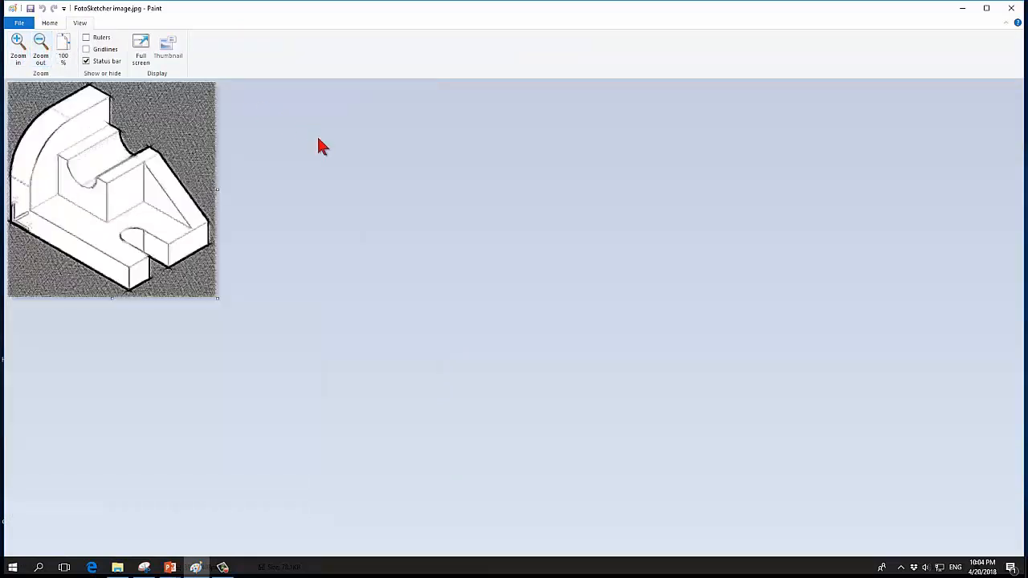
{"action": "left_click", "coordinate": [17, 44]}
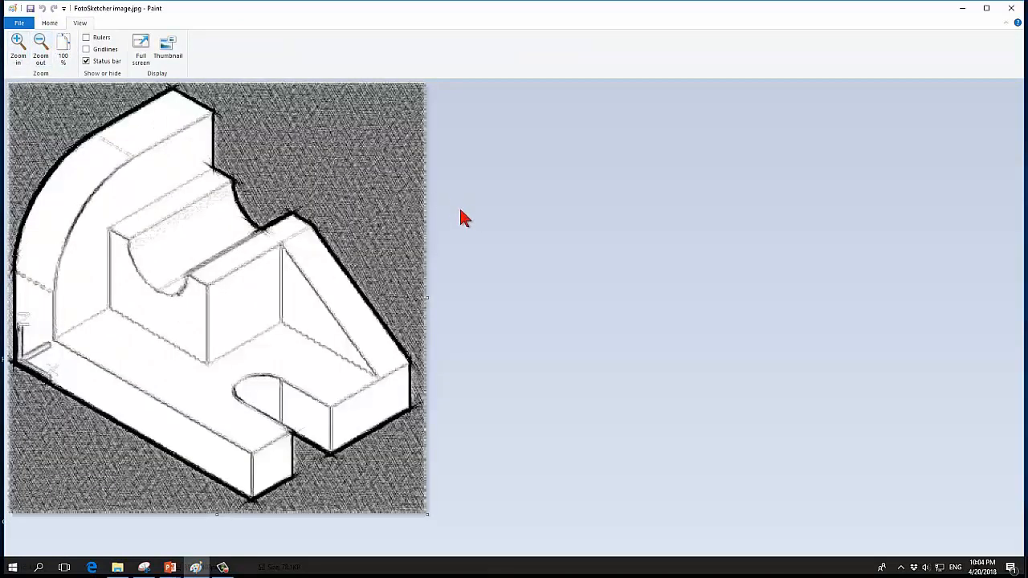
{"action": "left_click", "coordinate": [49, 25]}
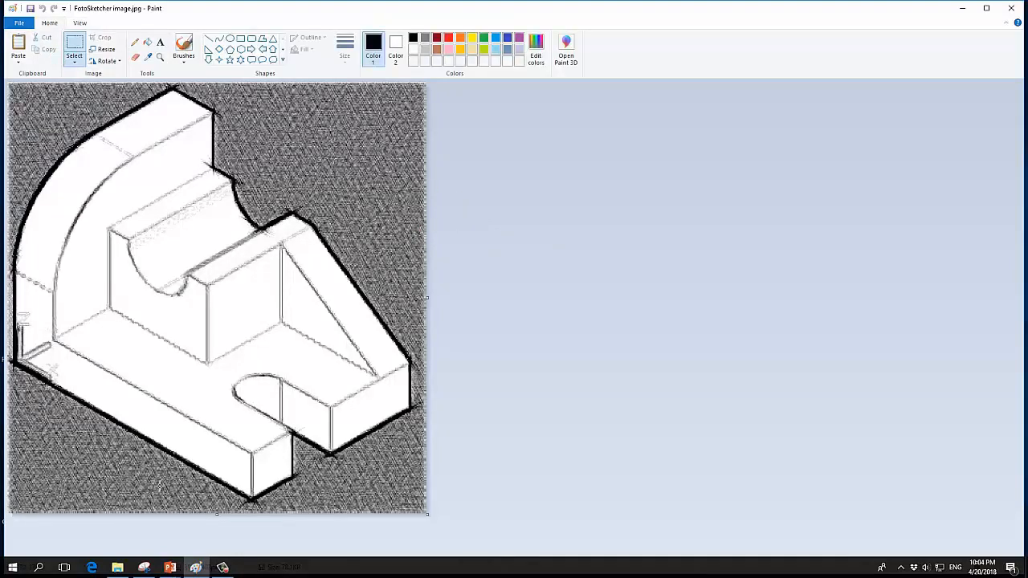
{"action": "left_click", "coordinate": [75, 63]}
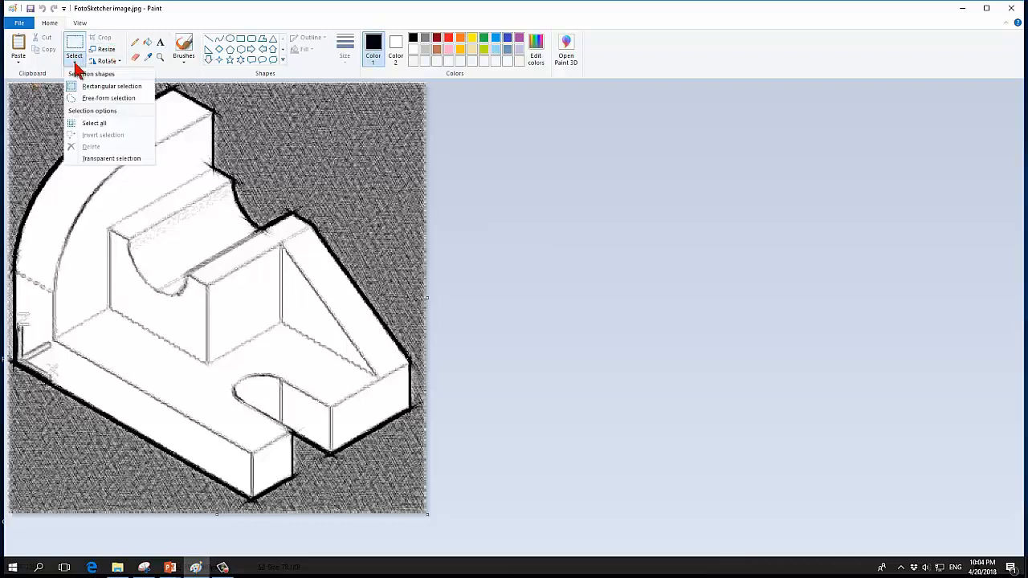
{"action": "left_click", "coordinate": [138, 98]}
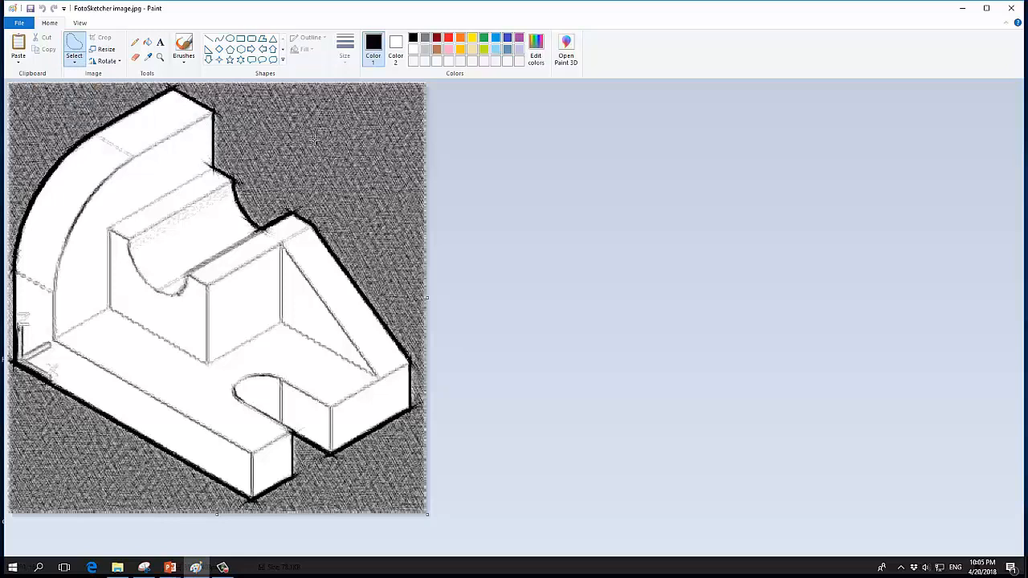
{"action": "mouse_move", "coordinate": [321, 135]}
{"action": "left_mouse_down"}
{"action": "mouse_move", "coordinate": [288, 159]}
{"action": "mouse_move", "coordinate": [352, 178]}
{"action": "mouse_move", "coordinate": [323, 121]}
{"action": "left_mouse_up"}
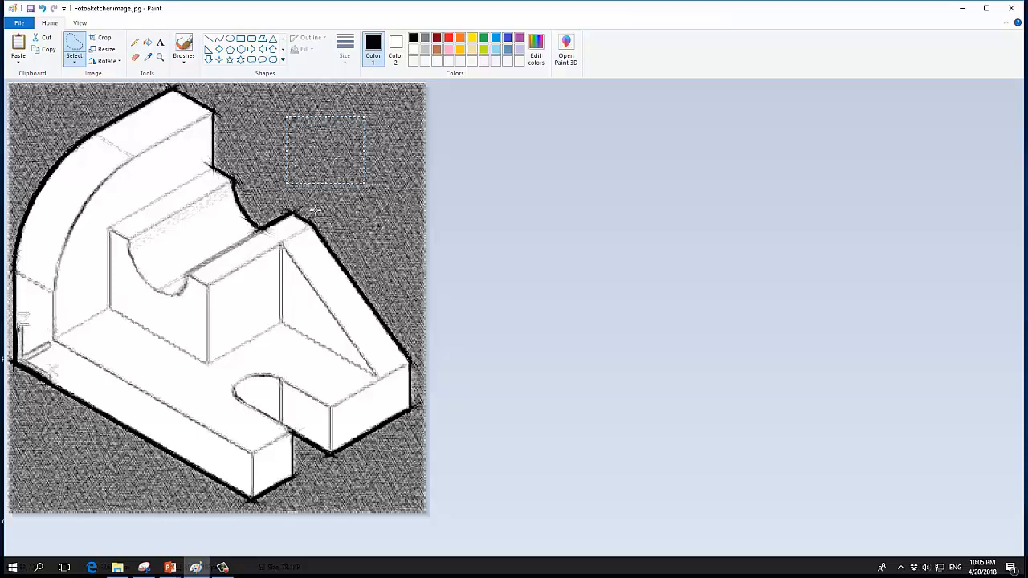
{"action": "key", "text": "Delete"}
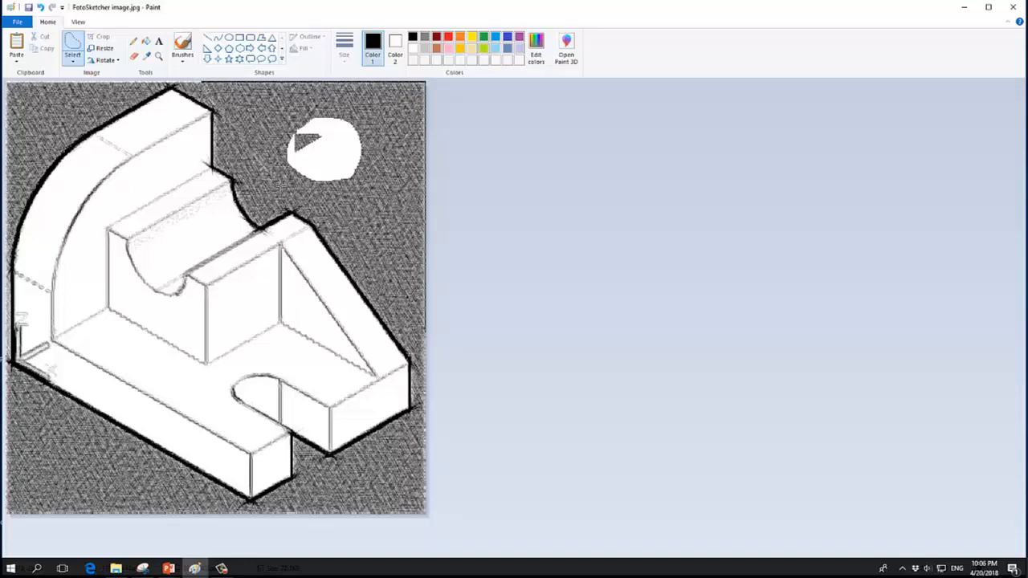
Step: Delete the textured background beyond the part's upper-right outline with free-form selections, including the area following the stepped block's recess
{"action": "left_click_drag", "start_coordinate": [200, 81], "coordinate": [448, 333]}
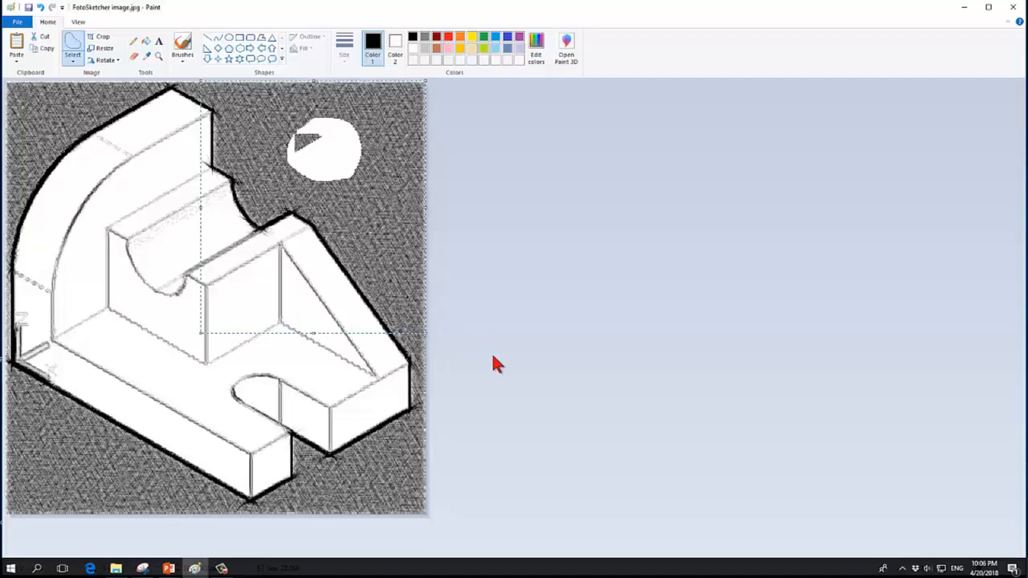
{"action": "key", "text": "Delete"}
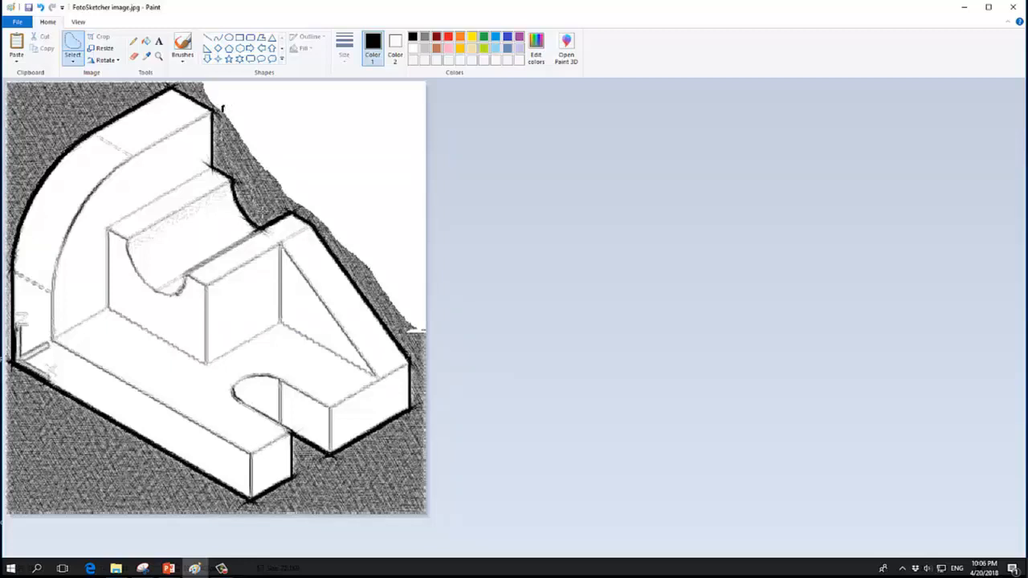
{"action": "mouse_move", "coordinate": [283, 214]}
{"action": "left_mouse_down"}
{"action": "mouse_move", "coordinate": [302, 196]}
{"action": "mouse_move", "coordinate": [301, 172]}
{"action": "mouse_move", "coordinate": [277, 139]}
{"action": "mouse_move", "coordinate": [214, 99]}
{"action": "left_mouse_up"}
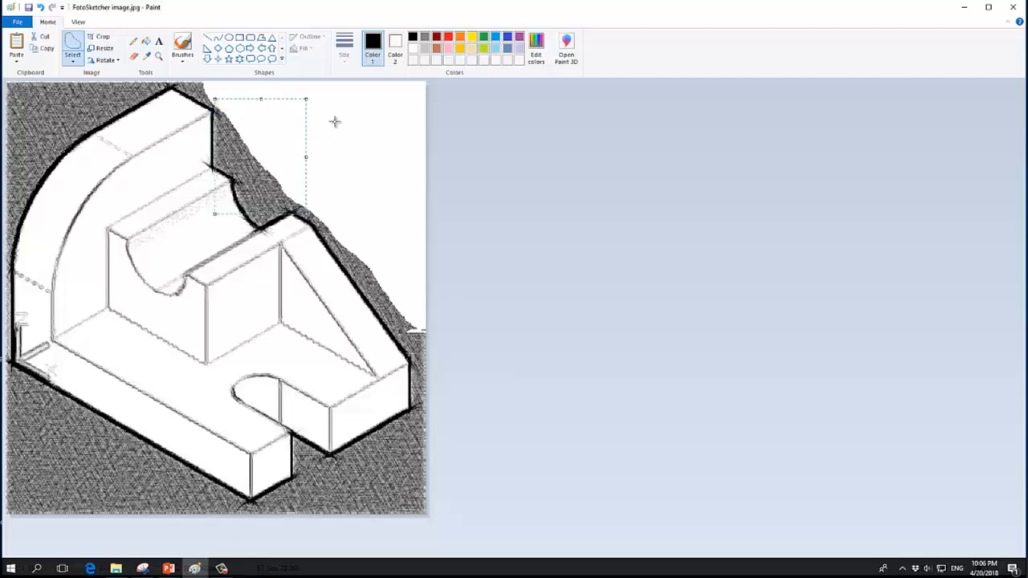
{"action": "key", "text": "Delete"}
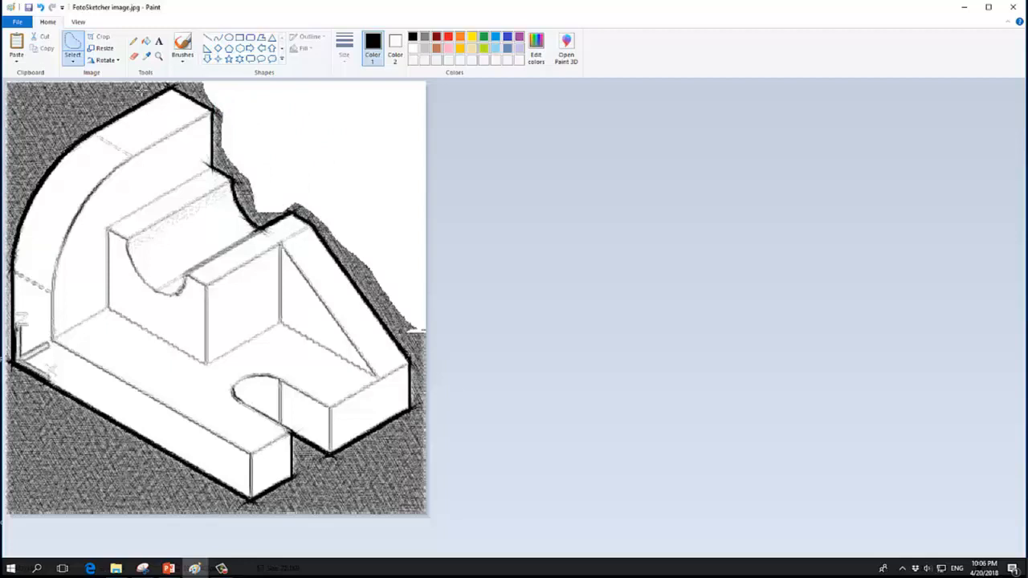
Step: Delete the textured background outside the arched upper-left outline of the part with a free-form selection
{"action": "mouse_move", "coordinate": [152, 82]}
{"action": "left_mouse_down"}
{"action": "mouse_move", "coordinate": [151, 69]}
{"action": "mouse_move", "coordinate": [4, 73]}
{"action": "mouse_move", "coordinate": [6, 233]}
{"action": "left_mouse_up"}
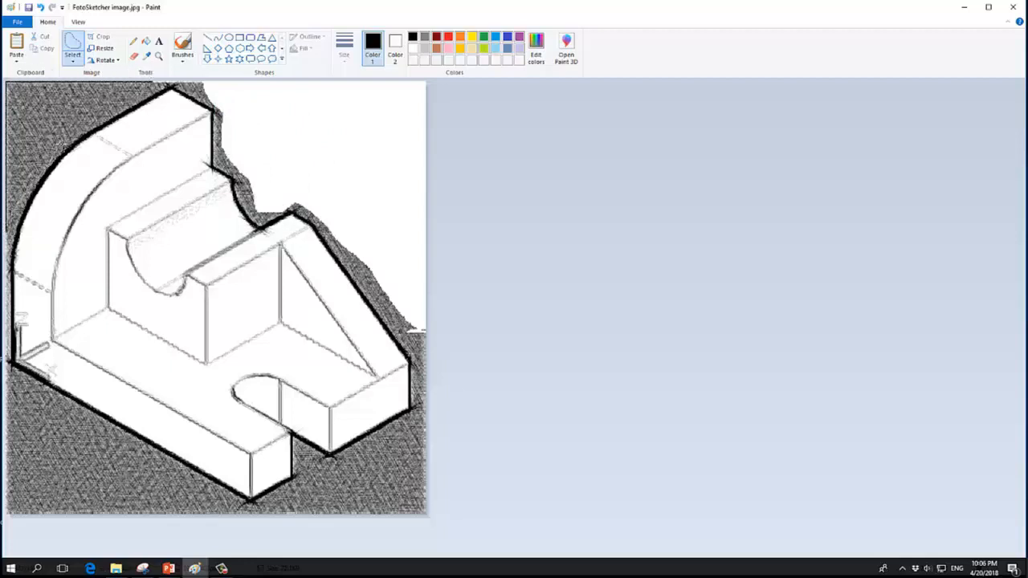
{"action": "left_click_drag", "start_coordinate": [94, 123], "coordinate": [159, 74]}
{"action": "key", "text": "Delete"}
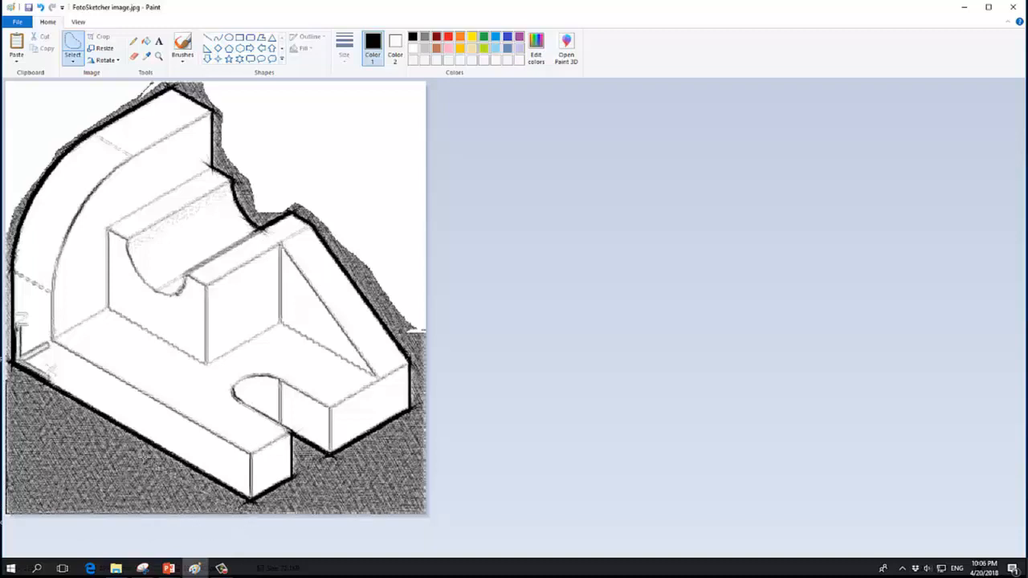
Step: Delete the textured background below the base, first under its long front edge and then under the slotted end, with free-form selections
{"action": "left_click_drag", "start_coordinate": [3, 381], "coordinate": [247, 512]}
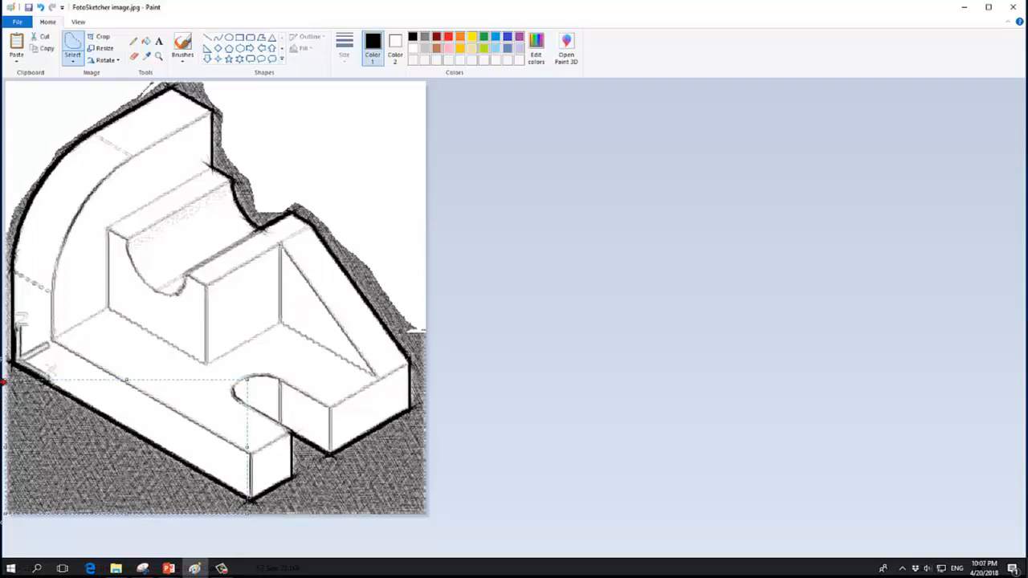
{"action": "key", "text": "Delete"}
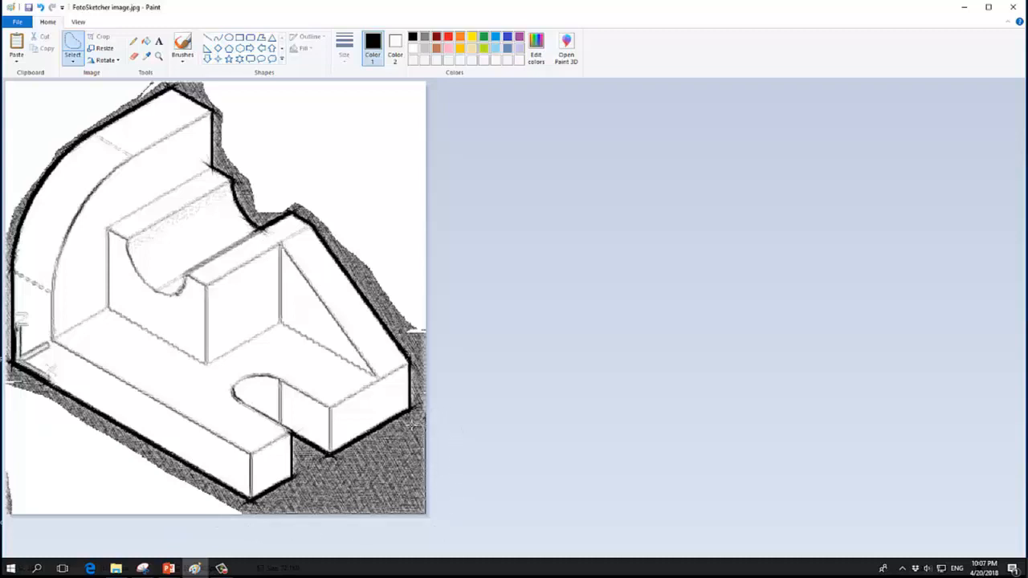
{"action": "mouse_move", "coordinate": [390, 437]}
{"action": "left_mouse_down"}
{"action": "mouse_move", "coordinate": [269, 501]}
{"action": "mouse_move", "coordinate": [238, 542]}
{"action": "left_mouse_up"}
{"action": "key", "text": "Delete"}
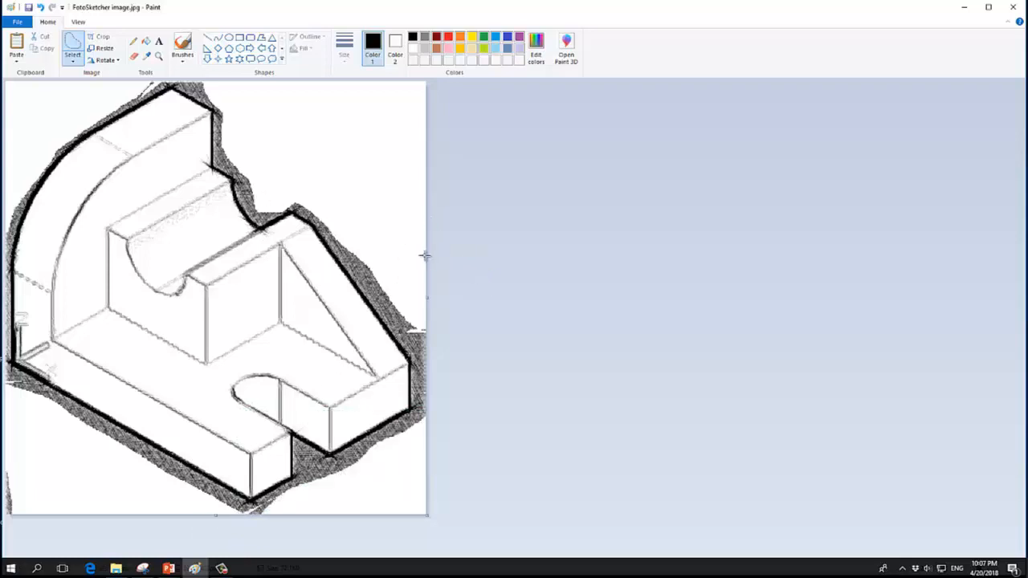
Step: Erase the leftover texture along the back plate's right vertical edge and around the block's semicircular recess with the Eraser
{"action": "left_click", "coordinate": [133, 56]}
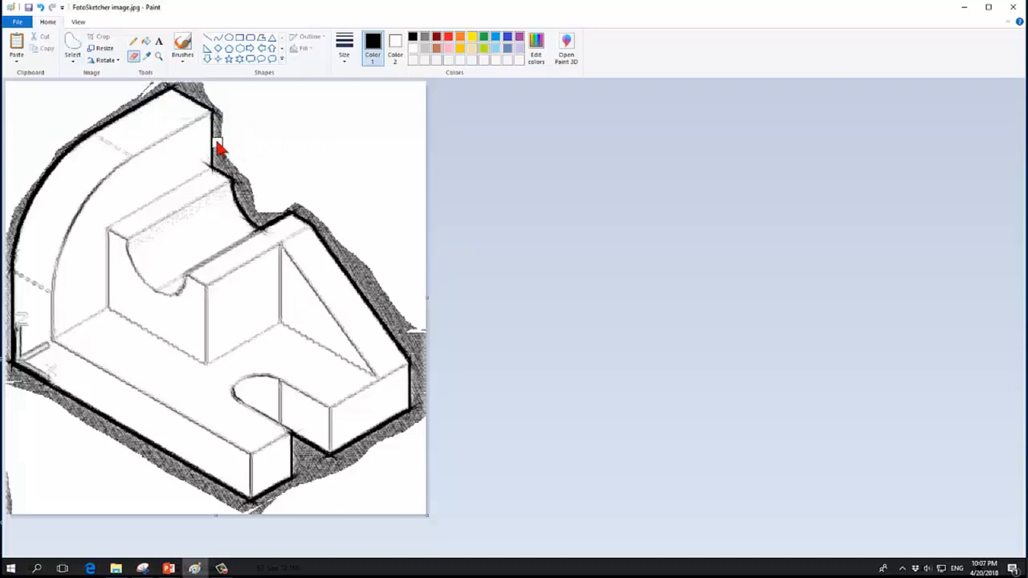
{"action": "scroll", "coordinate": [217, 144], "scroll_direction": "up", "scroll_amount": 3, "text": "ctrl"}
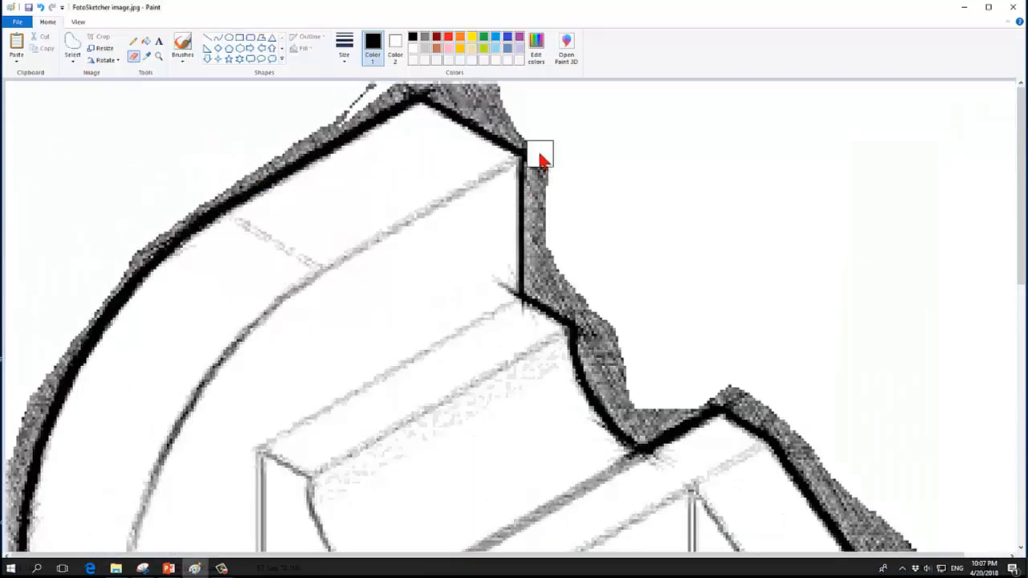
{"action": "mouse_move", "coordinate": [538, 158]}
{"action": "left_mouse_down"}
{"action": "mouse_move", "coordinate": [541, 286]}
{"action": "mouse_move", "coordinate": [581, 310]}
{"action": "mouse_move", "coordinate": [583, 300]}
{"action": "left_mouse_up"}
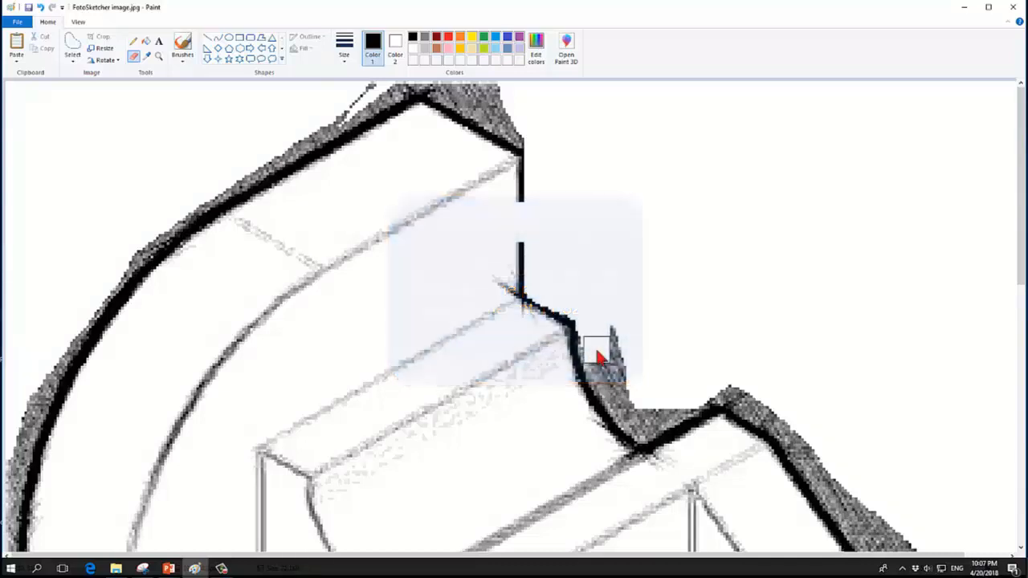
{"action": "left_click_drag", "start_coordinate": [625, 391], "coordinate": [613, 344]}
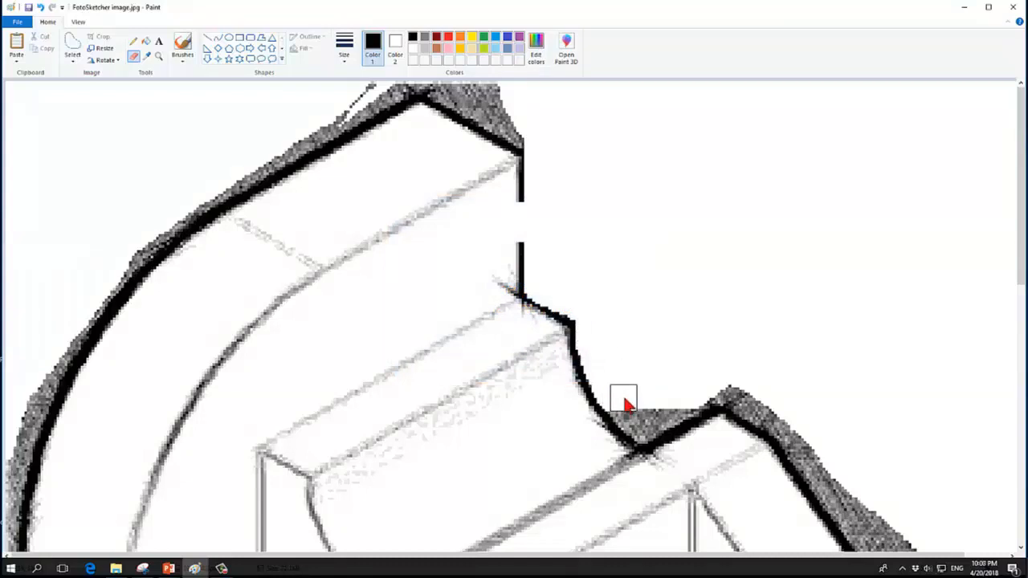
{"action": "mouse_move", "coordinate": [625, 401]}
{"action": "left_mouse_down"}
{"action": "mouse_move", "coordinate": [722, 388]}
{"action": "mouse_move", "coordinate": [686, 386]}
{"action": "mouse_move", "coordinate": [678, 410]}
{"action": "mouse_move", "coordinate": [645, 434]}
{"action": "left_mouse_up"}
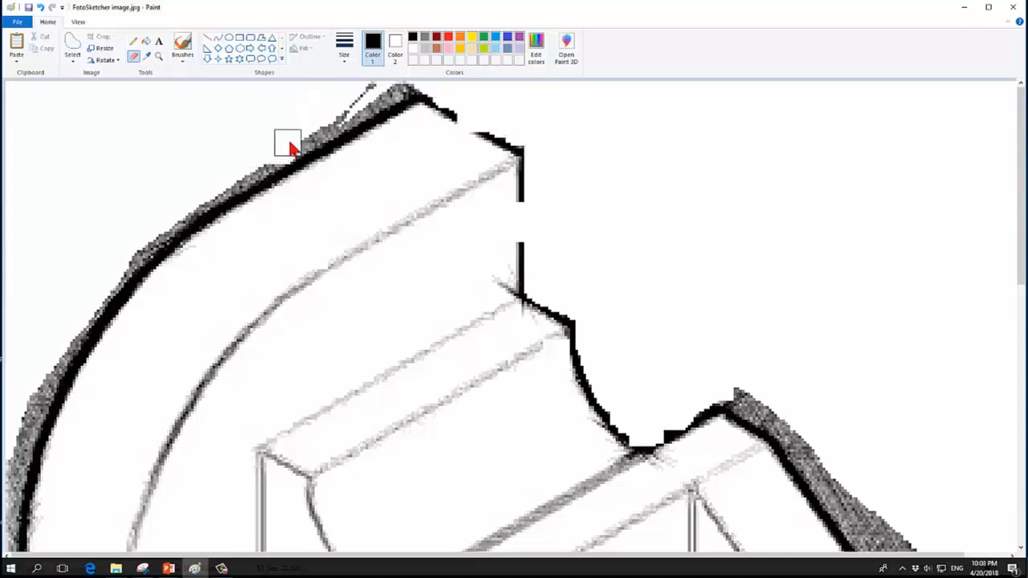
Step: Erase the leftover texture along the arched outer edge of the back plate and the stray marks around the stepped block's corner and recess
{"action": "mouse_move", "coordinate": [291, 147]}
{"action": "left_mouse_down"}
{"action": "mouse_move", "coordinate": [332, 110]}
{"action": "mouse_move", "coordinate": [316, 131]}
{"action": "mouse_move", "coordinate": [395, 90]}
{"action": "left_mouse_up"}
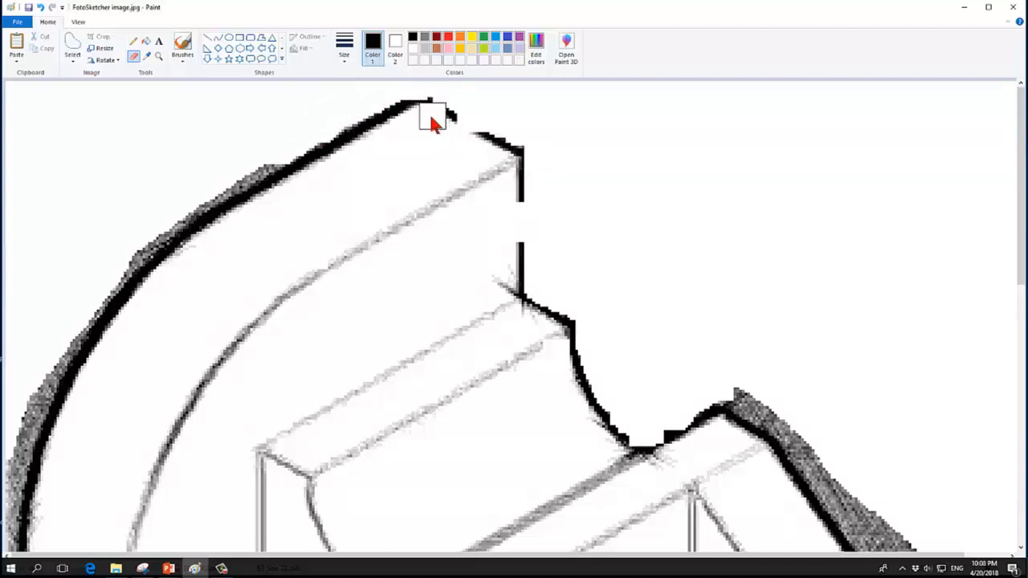
{"action": "mouse_move", "coordinate": [326, 127]}
{"action": "left_mouse_down"}
{"action": "mouse_move", "coordinate": [174, 215]}
{"action": "mouse_move", "coordinate": [98, 283]}
{"action": "mouse_move", "coordinate": [52, 354]}
{"action": "mouse_move", "coordinate": [12, 455]}
{"action": "left_mouse_up"}
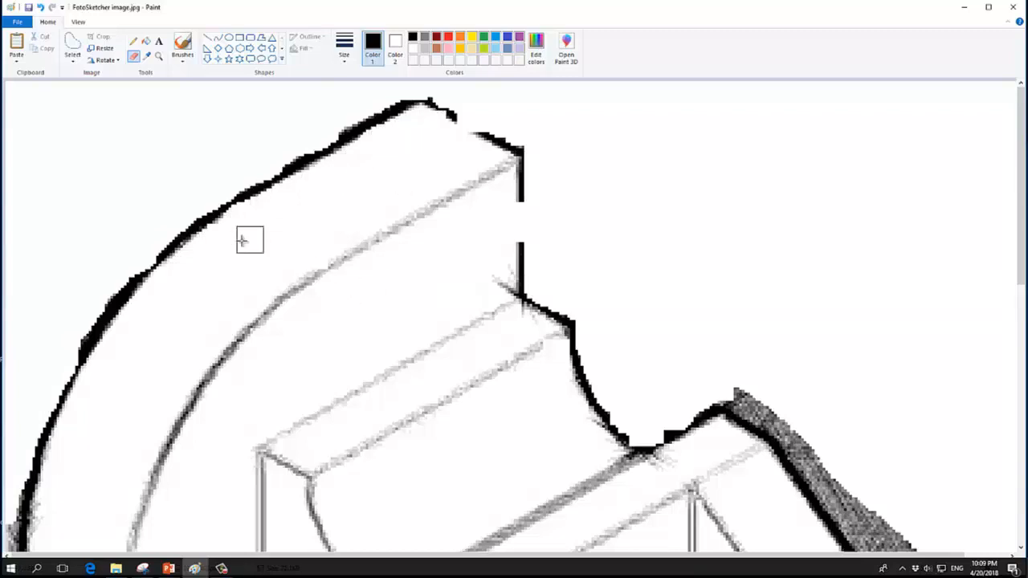
{"action": "scroll", "coordinate": [80, 245], "scroll_direction": "down", "scroll_amount": 4}
{"action": "scroll", "coordinate": [84, 244], "scroll_direction": "up", "scroll_amount": 4}
{"action": "scroll", "coordinate": [88, 243], "scroll_direction": "down", "scroll_amount": 2}
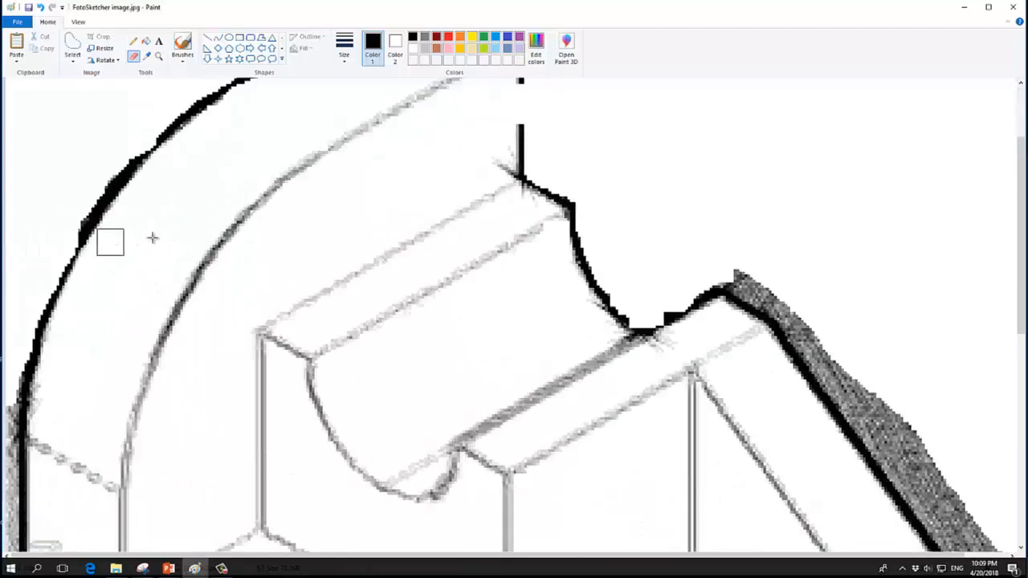
{"action": "left_click", "coordinate": [530, 201]}
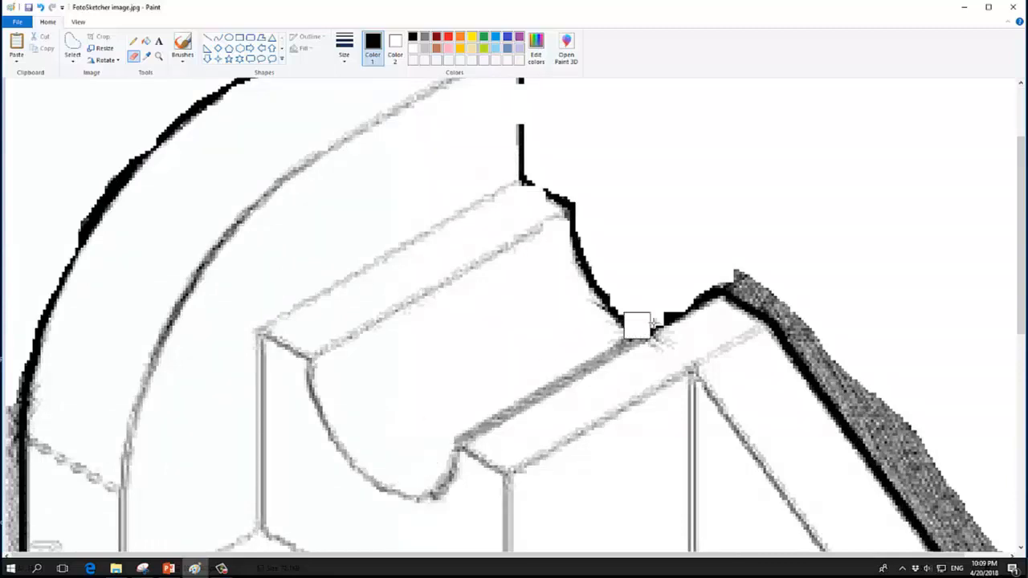
Step: Erase the vertical line inside the rounded slot of the base
{"action": "scroll", "coordinate": [627, 372], "scroll_direction": "down", "scroll_amount": 3}
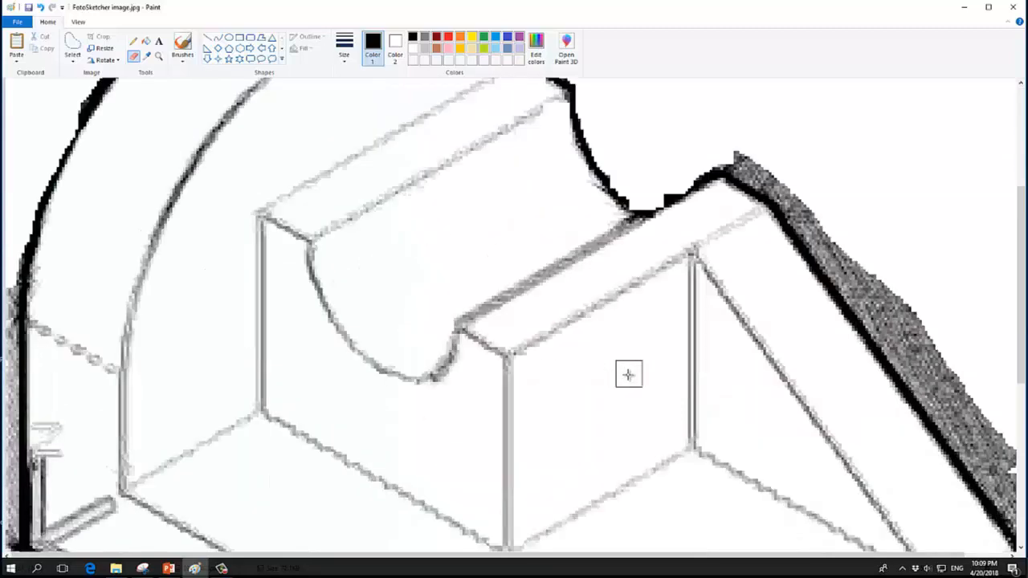
{"action": "scroll", "coordinate": [632, 371], "scroll_direction": "down", "scroll_amount": 2}
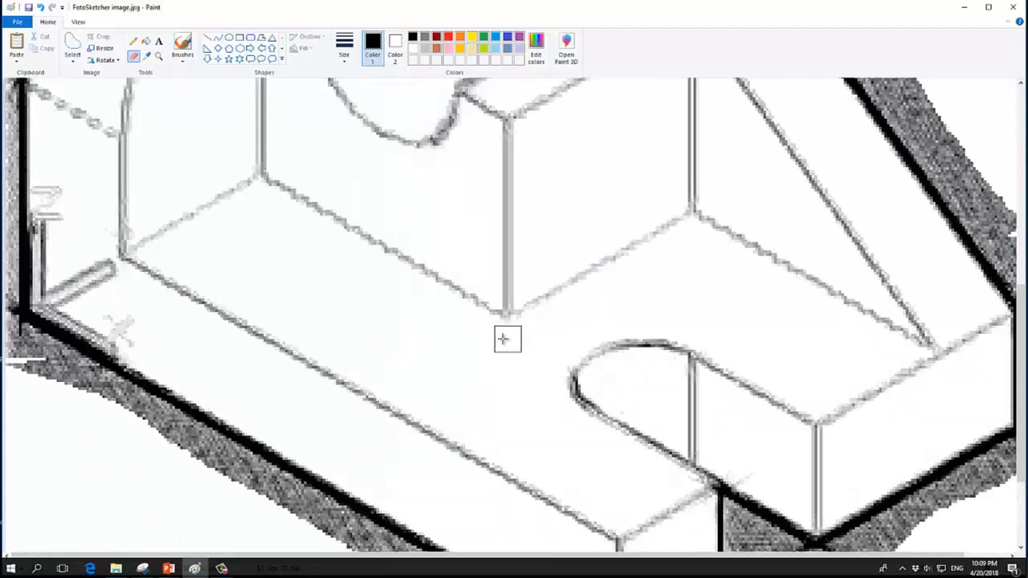
{"action": "mouse_move", "coordinate": [670, 371]}
{"action": "left_mouse_down"}
{"action": "mouse_move", "coordinate": [682, 370]}
{"action": "mouse_move", "coordinate": [700, 450]}
{"action": "mouse_move", "coordinate": [694, 375]}
{"action": "left_mouse_up"}
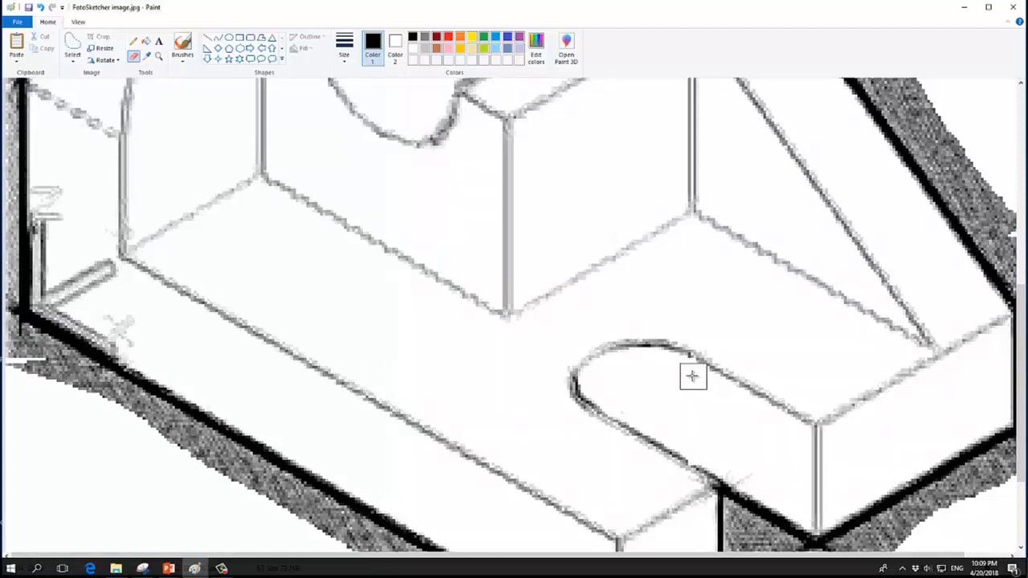
Step: Erase the dashed line and the upright and slanted axis arrow marks at the lower-left corner of the back plate
{"action": "scroll", "coordinate": [388, 301], "scroll_direction": "up", "scroll_amount": 5}
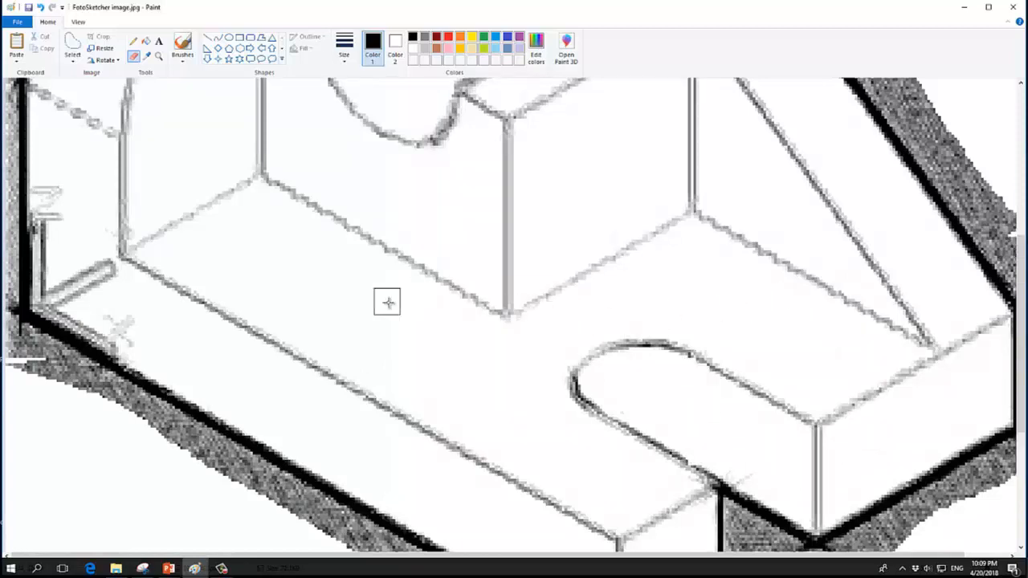
{"action": "mouse_move", "coordinate": [55, 305]}
{"action": "left_mouse_down"}
{"action": "mouse_move", "coordinate": [41, 326]}
{"action": "mouse_move", "coordinate": [103, 369]}
{"action": "left_mouse_up"}
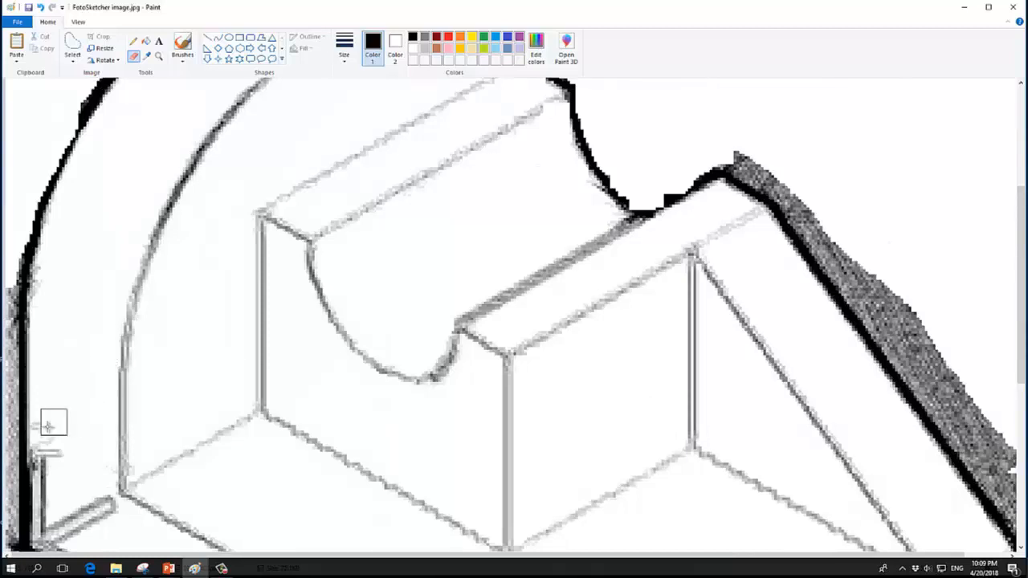
{"action": "mouse_move", "coordinate": [44, 438]}
{"action": "left_mouse_down"}
{"action": "mouse_move", "coordinate": [46, 531]}
{"action": "mouse_move", "coordinate": [57, 534]}
{"action": "mouse_move", "coordinate": [105, 511]}
{"action": "mouse_move", "coordinate": [68, 489]}
{"action": "mouse_move", "coordinate": [78, 434]}
{"action": "mouse_move", "coordinate": [67, 431]}
{"action": "mouse_move", "coordinate": [91, 462]}
{"action": "left_mouse_up"}
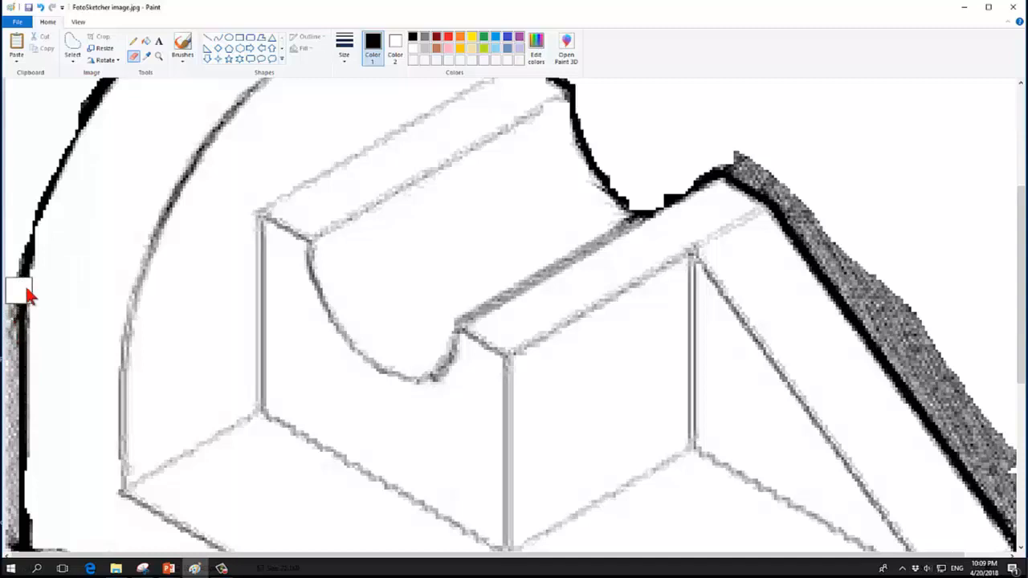
Step: Erase the leftover texture along the back plate's outer vertical edge and around its lower corner, including the faint axis marks there
{"action": "scroll", "coordinate": [83, 310], "scroll_direction": "down", "scroll_amount": 3}
{"action": "scroll", "coordinate": [83, 320], "scroll_direction": "up", "scroll_amount": 2}
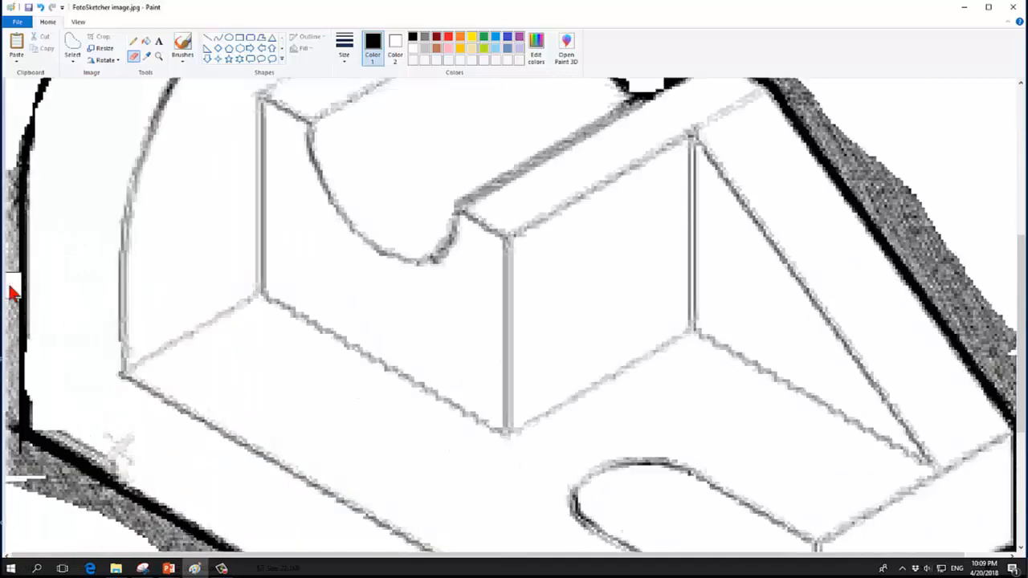
{"action": "left_click_drag", "start_coordinate": [12, 288], "coordinate": [6, 233]}
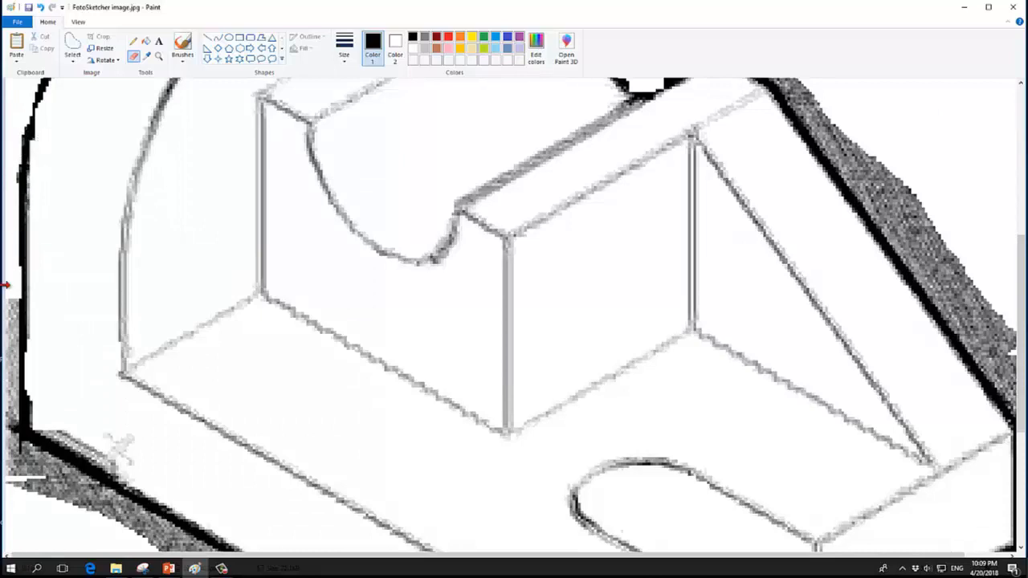
{"action": "left_click_drag", "start_coordinate": [8, 315], "coordinate": [8, 356]}
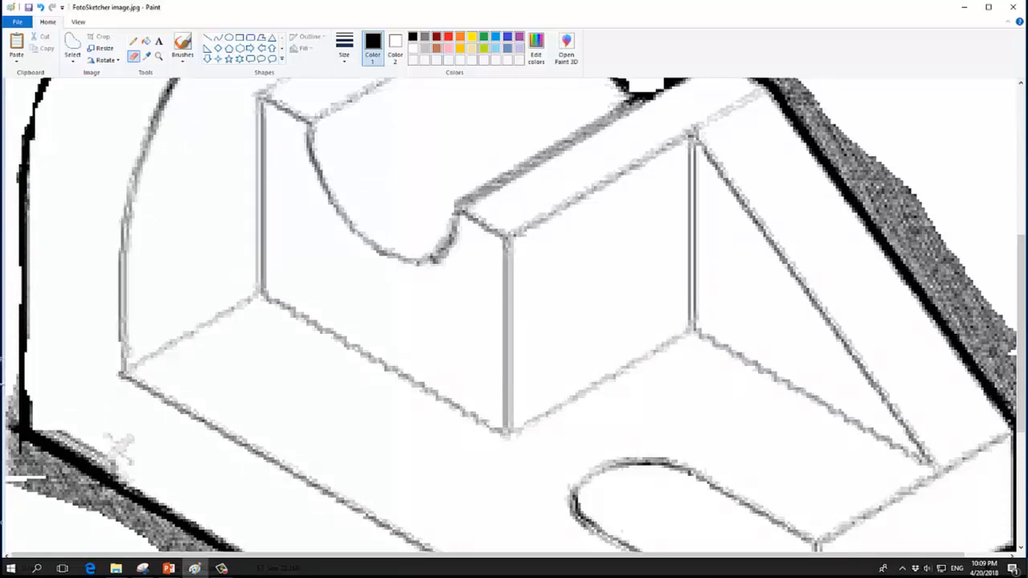
{"action": "mouse_move", "coordinate": [5, 436]}
{"action": "left_mouse_down"}
{"action": "mouse_move", "coordinate": [13, 458]}
{"action": "mouse_move", "coordinate": [10, 379]}
{"action": "mouse_move", "coordinate": [12, 455]}
{"action": "mouse_move", "coordinate": [46, 483]}
{"action": "mouse_move", "coordinate": [9, 478]}
{"action": "mouse_move", "coordinate": [38, 478]}
{"action": "mouse_move", "coordinate": [32, 462]}
{"action": "mouse_move", "coordinate": [158, 546]}
{"action": "left_mouse_up"}
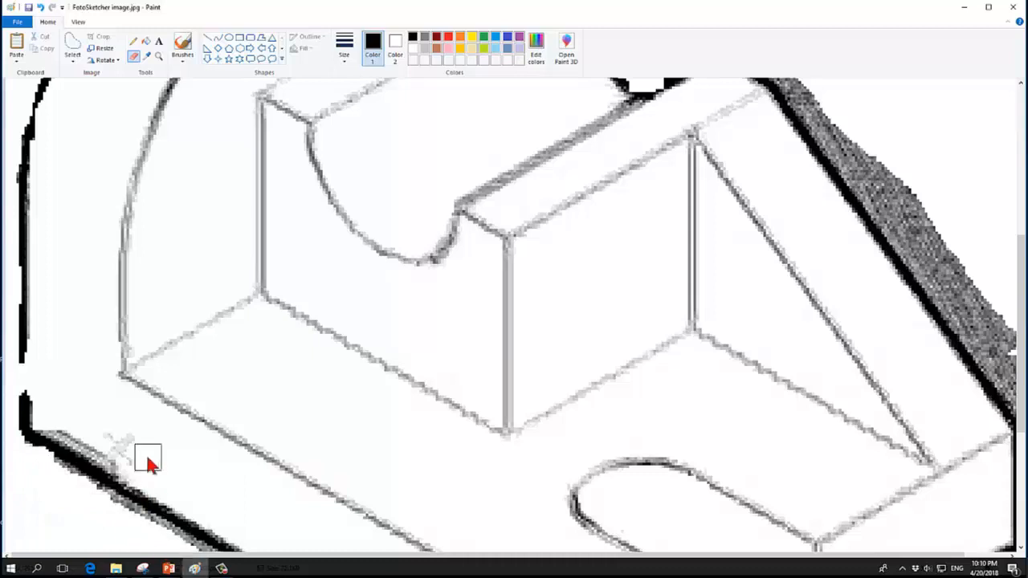
{"action": "left_click_drag", "start_coordinate": [65, 436], "coordinate": [172, 493]}
Step: Erase the leftover texture below the base's long lower front edge, down to its front corner, and the stray strip beneath it
{"action": "scroll", "coordinate": [36, 285], "scroll_direction": "down", "scroll_amount": 5}
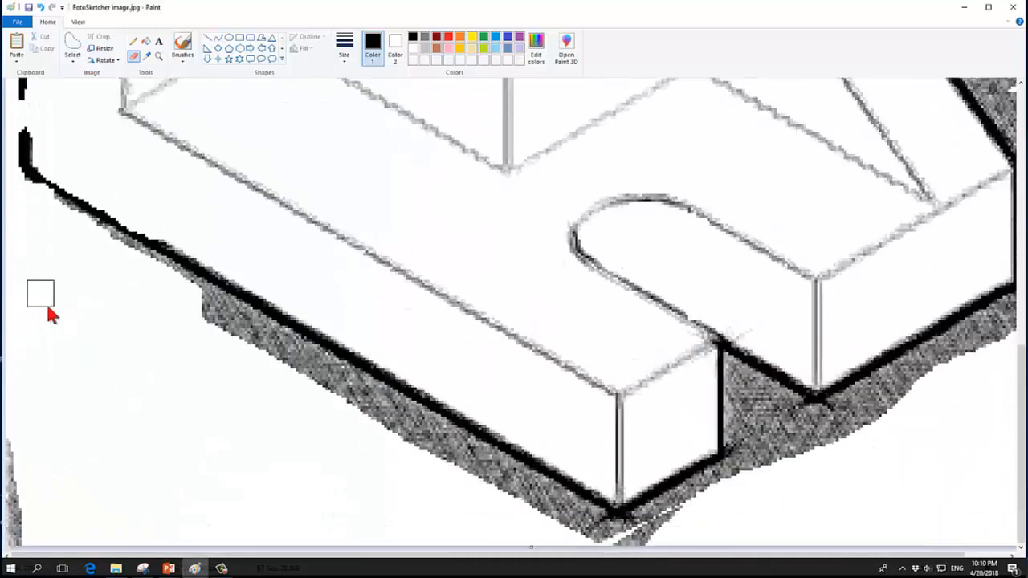
{"action": "left_click_drag", "start_coordinate": [30, 423], "coordinate": [19, 524]}
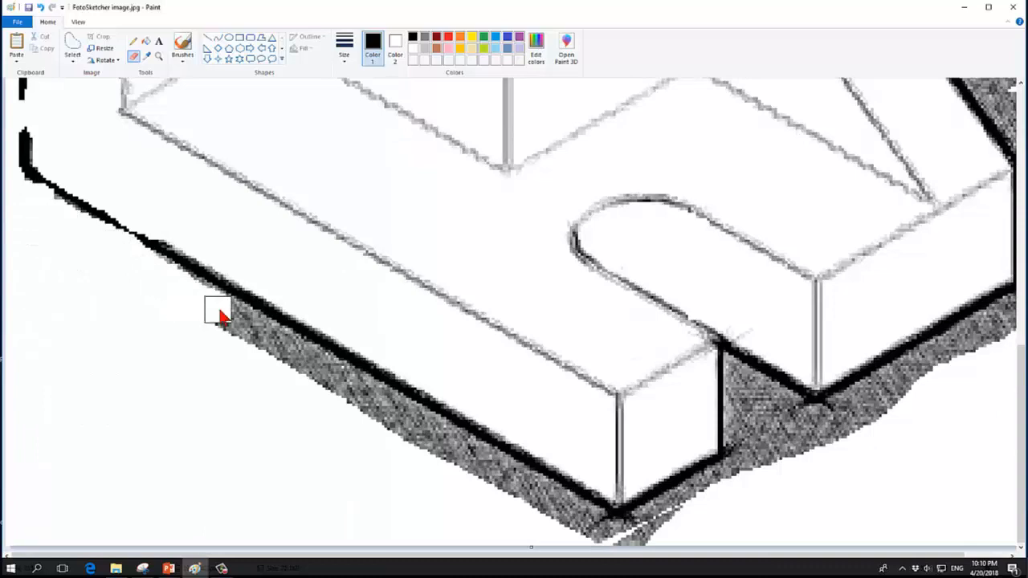
{"action": "mouse_move", "coordinate": [221, 315]}
{"action": "left_mouse_down"}
{"action": "mouse_move", "coordinate": [296, 364]}
{"action": "mouse_move", "coordinate": [277, 332]}
{"action": "mouse_move", "coordinate": [245, 322]}
{"action": "mouse_move", "coordinate": [197, 282]}
{"action": "mouse_move", "coordinate": [149, 269]}
{"action": "mouse_move", "coordinate": [225, 249]}
{"action": "mouse_move", "coordinate": [236, 278]}
{"action": "mouse_move", "coordinate": [210, 229]}
{"action": "mouse_move", "coordinate": [165, 239]}
{"action": "left_mouse_up"}
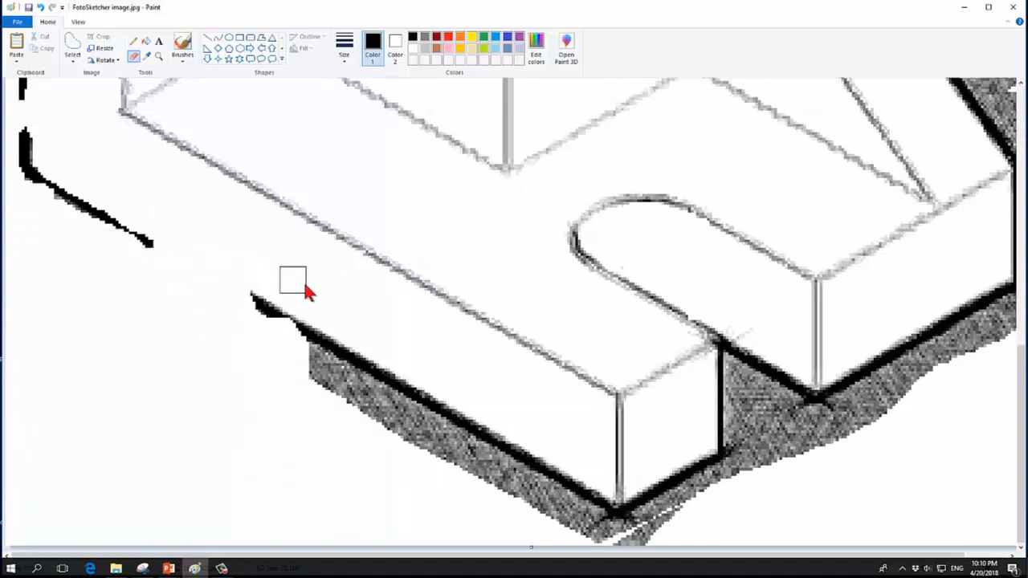
{"action": "mouse_move", "coordinate": [355, 328]}
{"action": "left_mouse_down"}
{"action": "mouse_move", "coordinate": [297, 391]}
{"action": "mouse_move", "coordinate": [334, 393]}
{"action": "mouse_move", "coordinate": [337, 368]}
{"action": "mouse_move", "coordinate": [320, 371]}
{"action": "mouse_move", "coordinate": [513, 472]}
{"action": "mouse_move", "coordinate": [576, 519]}
{"action": "mouse_move", "coordinate": [631, 539]}
{"action": "left_mouse_up"}
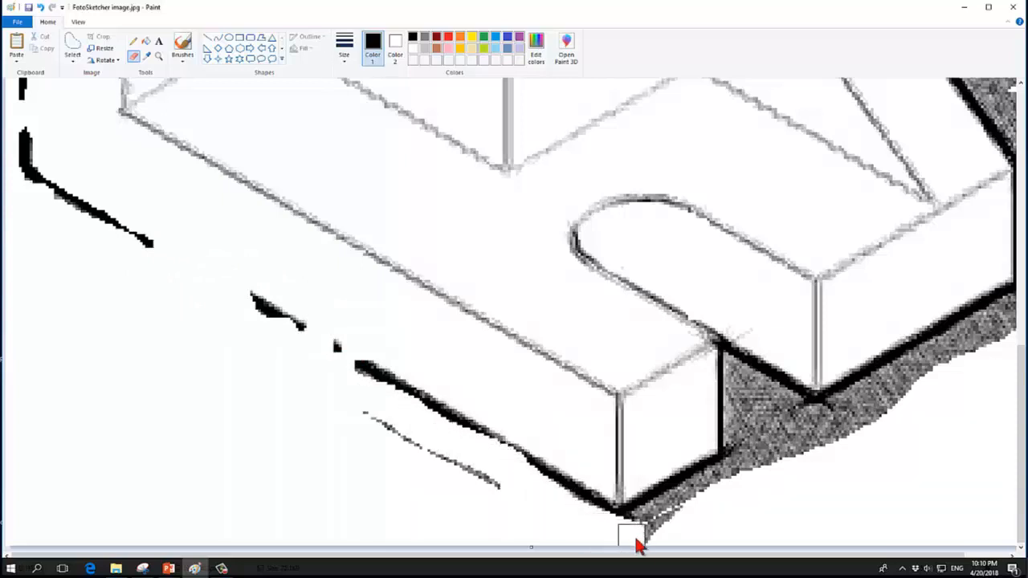
{"action": "left_click_drag", "start_coordinate": [498, 509], "coordinate": [350, 410]}
{"action": "left_click_drag", "start_coordinate": [529, 509], "coordinate": [422, 452]}
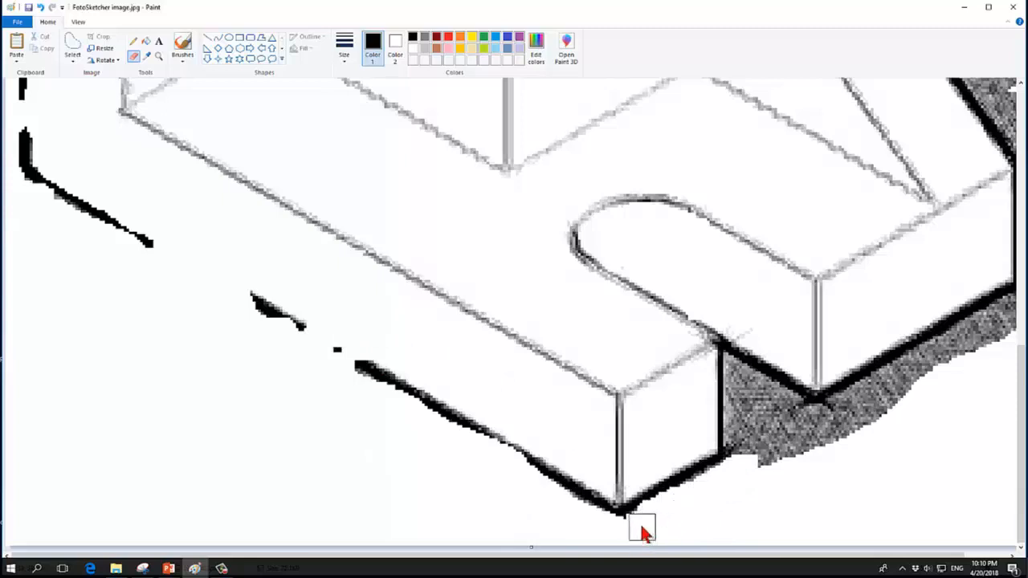
Step: Erase the texture in the base's slot opening, under the far leg's lower edge and beside its outer vertical edge
{"action": "mouse_move", "coordinate": [745, 468]}
{"action": "left_mouse_down"}
{"action": "mouse_move", "coordinate": [737, 394]}
{"action": "mouse_move", "coordinate": [779, 298]}
{"action": "mouse_move", "coordinate": [769, 432]}
{"action": "mouse_move", "coordinate": [737, 376]}
{"action": "mouse_move", "coordinate": [735, 363]}
{"action": "mouse_move", "coordinate": [757, 405]}
{"action": "mouse_move", "coordinate": [848, 422]}
{"action": "mouse_move", "coordinate": [831, 411]}
{"action": "mouse_move", "coordinate": [764, 465]}
{"action": "mouse_move", "coordinate": [789, 427]}
{"action": "mouse_move", "coordinate": [842, 434]}
{"action": "mouse_move", "coordinate": [905, 366]}
{"action": "mouse_move", "coordinate": [851, 404]}
{"action": "mouse_move", "coordinate": [912, 384]}
{"action": "mouse_move", "coordinate": [952, 340]}
{"action": "mouse_move", "coordinate": [1008, 322]}
{"action": "left_mouse_up"}
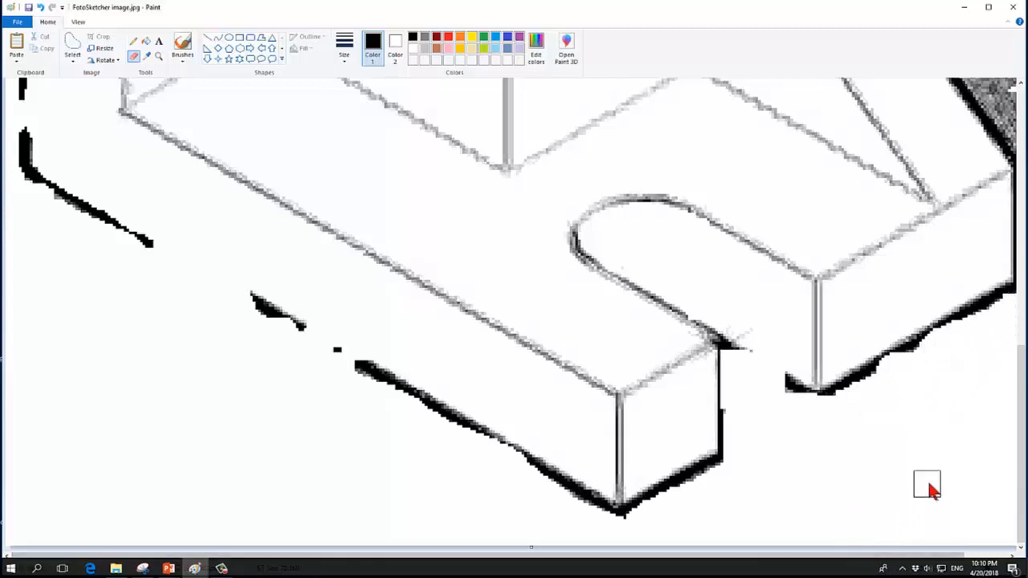
{"action": "left_click_drag", "start_coordinate": [916, 558], "coordinate": [985, 561]}
{"action": "mouse_move", "coordinate": [994, 297]}
{"action": "left_mouse_down"}
{"action": "mouse_move", "coordinate": [1009, 88]}
{"action": "mouse_move", "coordinate": [989, 140]}
{"action": "mouse_move", "coordinate": [993, 266]}
{"action": "mouse_move", "coordinate": [987, 195]}
{"action": "left_mouse_up"}
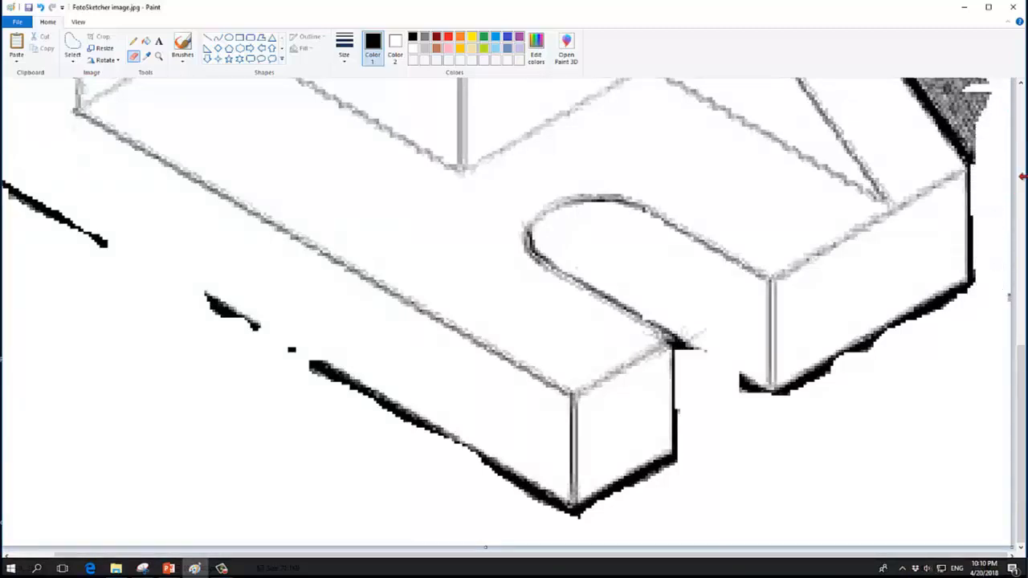
Step: Erase the leftover texture along the stepped block's upper outer corner and the sloped outer edge of the rib
{"action": "scroll", "coordinate": [928, 228], "scroll_direction": "up", "scroll_amount": 3}
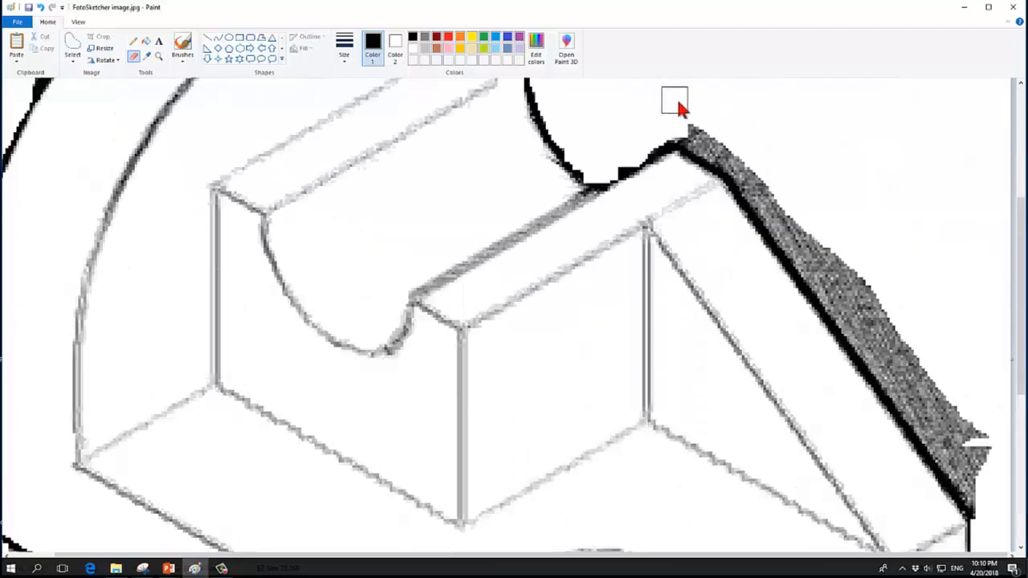
{"action": "mouse_move", "coordinate": [676, 100]}
{"action": "left_mouse_down"}
{"action": "mouse_move", "coordinate": [703, 135]}
{"action": "mouse_move", "coordinate": [741, 158]}
{"action": "mouse_move", "coordinate": [680, 131]}
{"action": "left_mouse_up"}
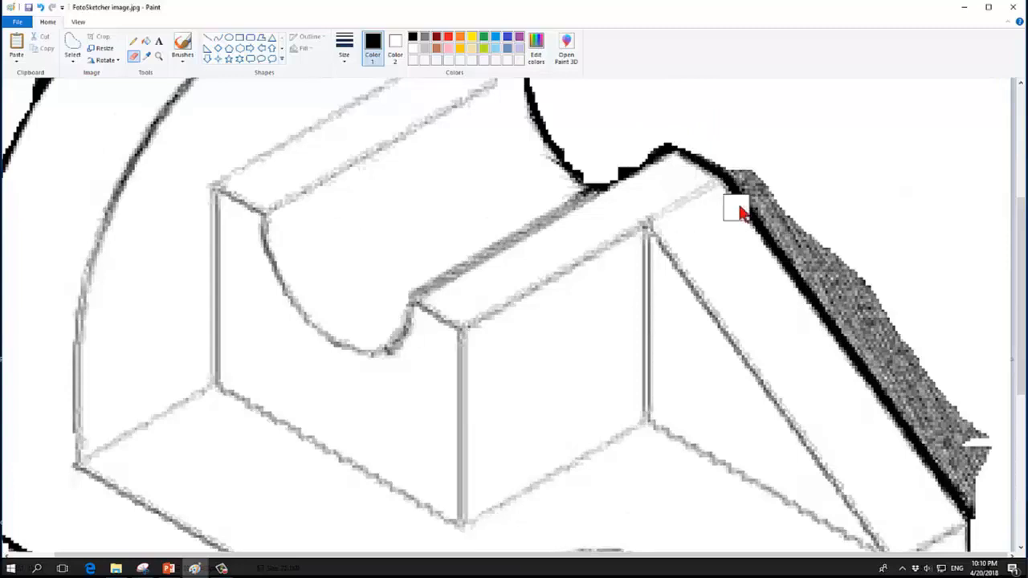
{"action": "mouse_move", "coordinate": [741, 163]}
{"action": "left_mouse_down"}
{"action": "mouse_move", "coordinate": [853, 271]}
{"action": "mouse_move", "coordinate": [913, 363]}
{"action": "mouse_move", "coordinate": [979, 436]}
{"action": "mouse_move", "coordinate": [987, 497]}
{"action": "mouse_move", "coordinate": [958, 459]}
{"action": "left_mouse_up"}
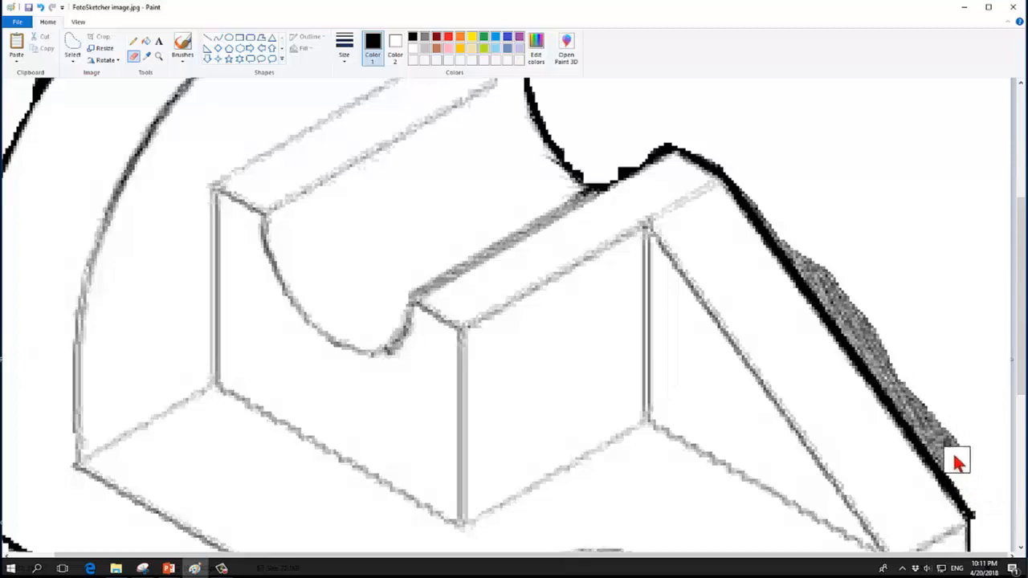
{"action": "left_click_drag", "start_coordinate": [919, 419], "coordinate": [886, 354]}
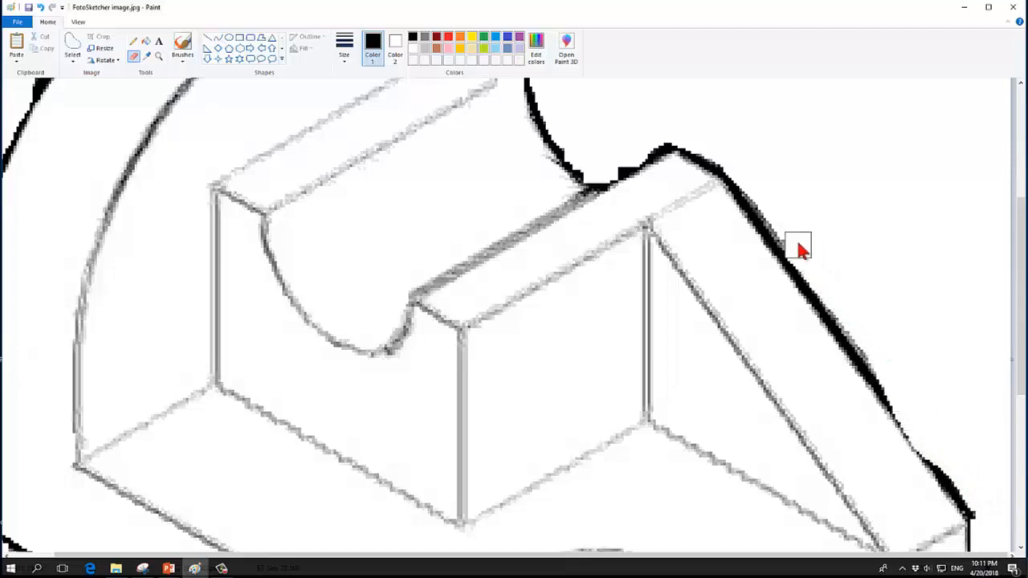
{"action": "mouse_move", "coordinate": [798, 245]}
{"action": "left_mouse_down"}
{"action": "mouse_move", "coordinate": [754, 175]}
{"action": "mouse_move", "coordinate": [877, 345]}
{"action": "left_mouse_up"}
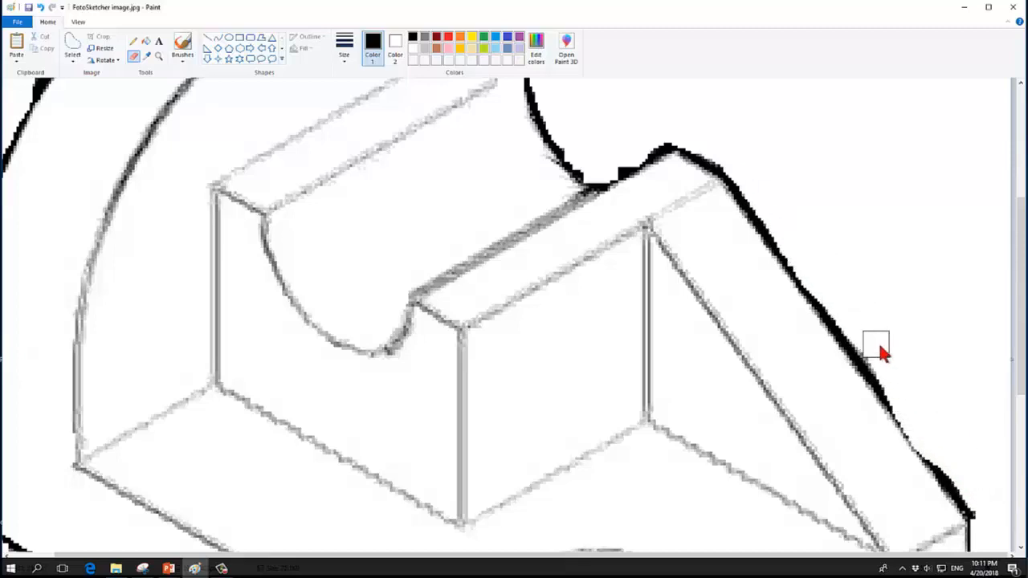
{"action": "mouse_move", "coordinate": [911, 383]}
{"action": "left_mouse_down"}
{"action": "mouse_move", "coordinate": [870, 332]}
{"action": "mouse_move", "coordinate": [882, 438]}
{"action": "mouse_move", "coordinate": [806, 335]}
{"action": "left_mouse_up"}
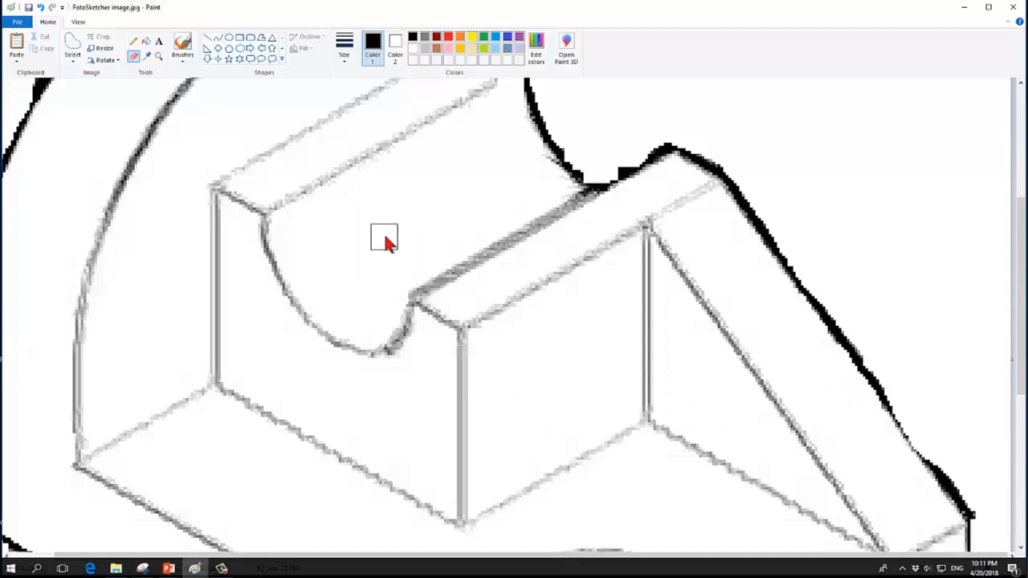
Step: Try tracing the stepped block's rear top edge with straight black lines in the two thickest line sizes, undoing each one
{"action": "scroll", "coordinate": [385, 239], "scroll_direction": "down", "scroll_amount": 5}
{"action": "scroll", "coordinate": [384, 248], "scroll_direction": "up", "scroll_amount": 2}
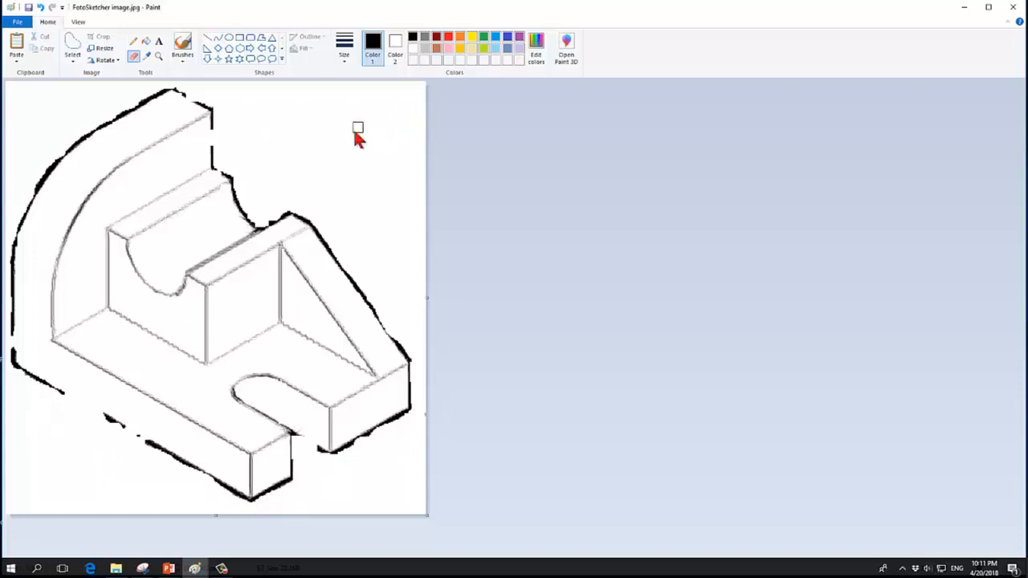
{"action": "left_click", "coordinate": [209, 39]}
{"action": "left_click", "coordinate": [338, 51]}
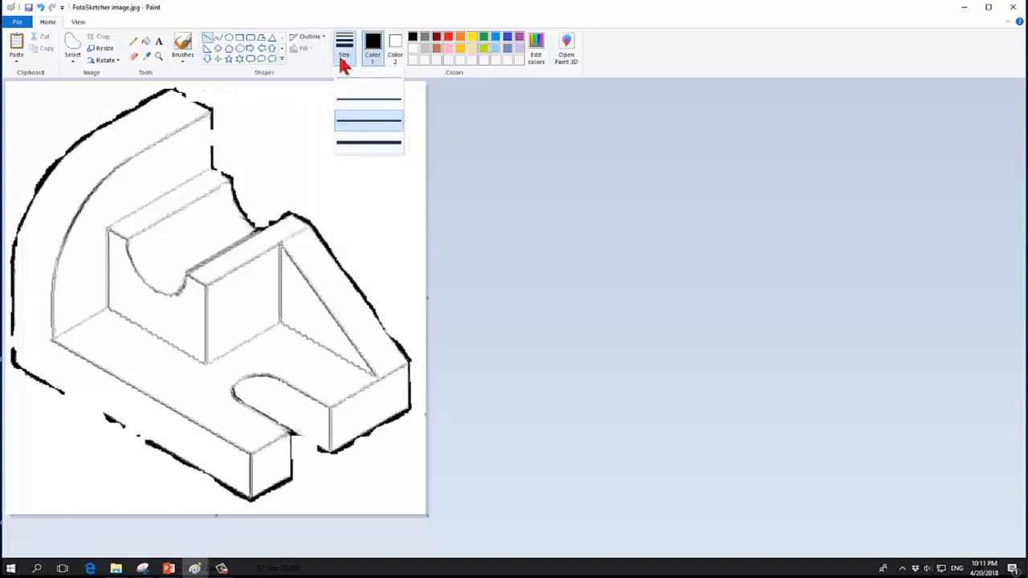
{"action": "left_click", "coordinate": [378, 143]}
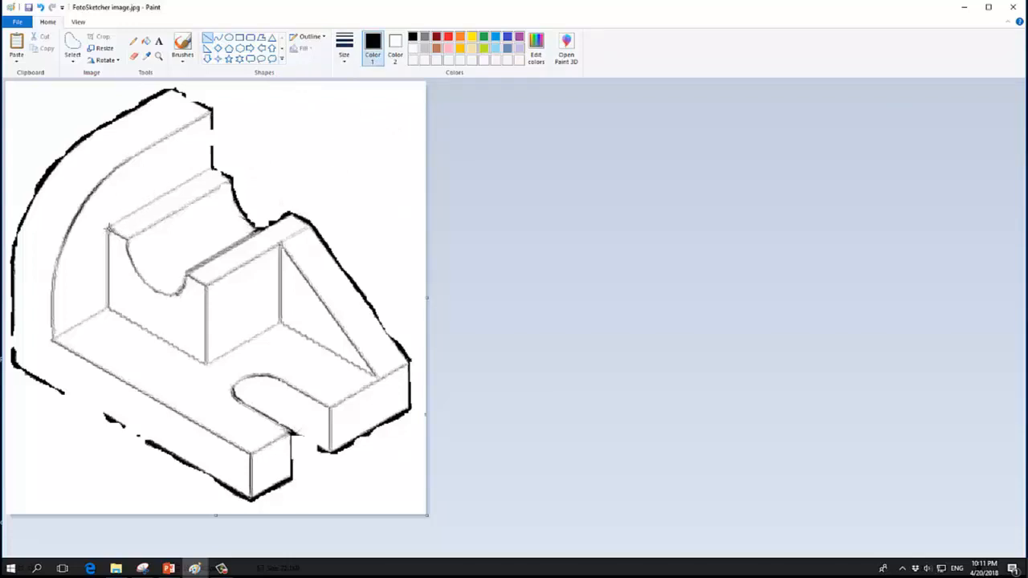
{"action": "left_click_drag", "start_coordinate": [107, 229], "coordinate": [213, 171]}
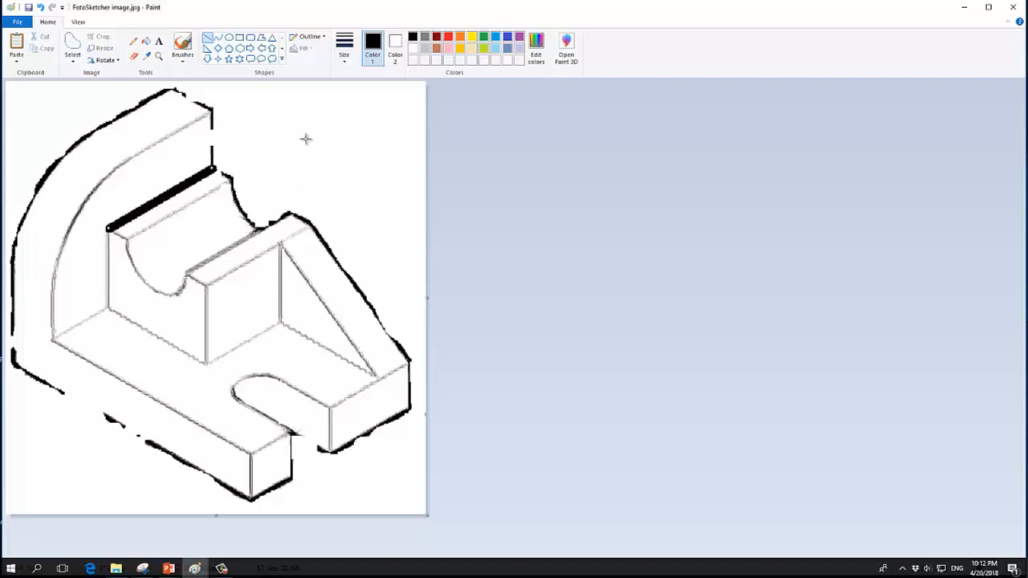
{"action": "key", "text": "ctrl+z"}
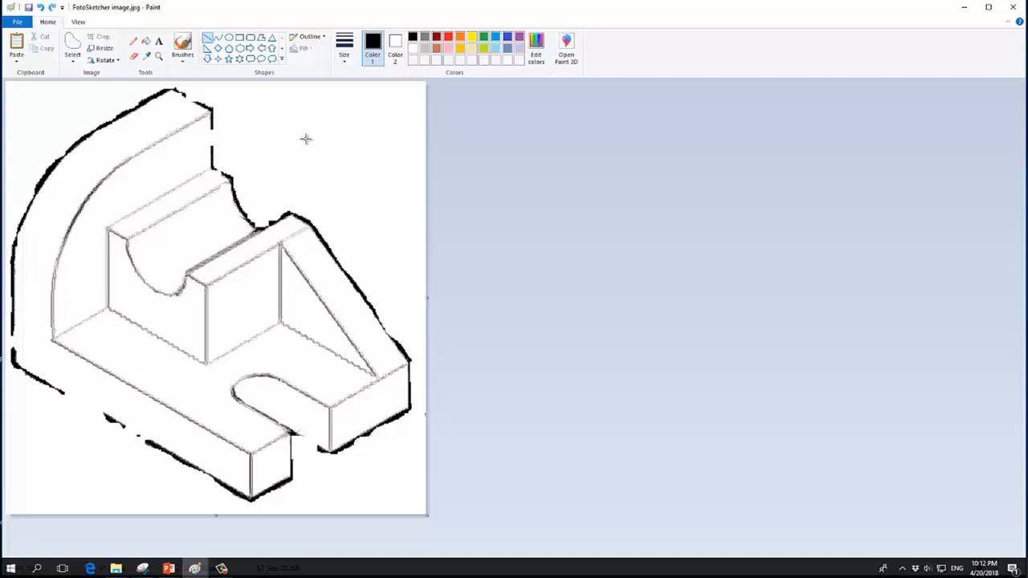
{"action": "left_click", "coordinate": [342, 56]}
{"action": "left_click", "coordinate": [356, 114]}
{"action": "left_click_drag", "start_coordinate": [107, 229], "coordinate": [214, 169]}
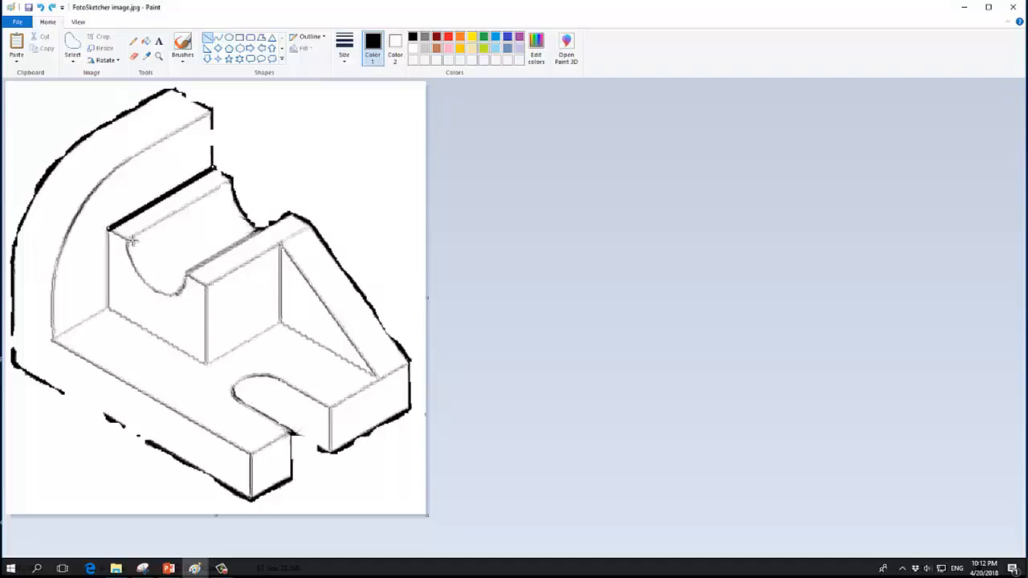
{"action": "key", "text": "ctrl+z"}
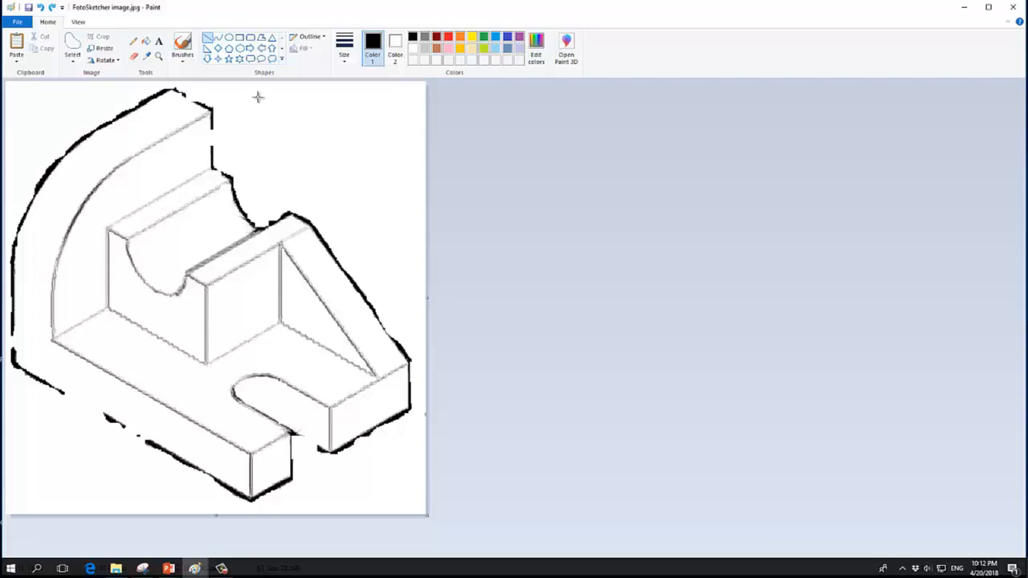
Step: Trace the four edges of the block's rear top ledge with straight black lines in the second-thinnest line size
{"action": "left_click", "coordinate": [344, 55]}
{"action": "left_click", "coordinate": [351, 108]}
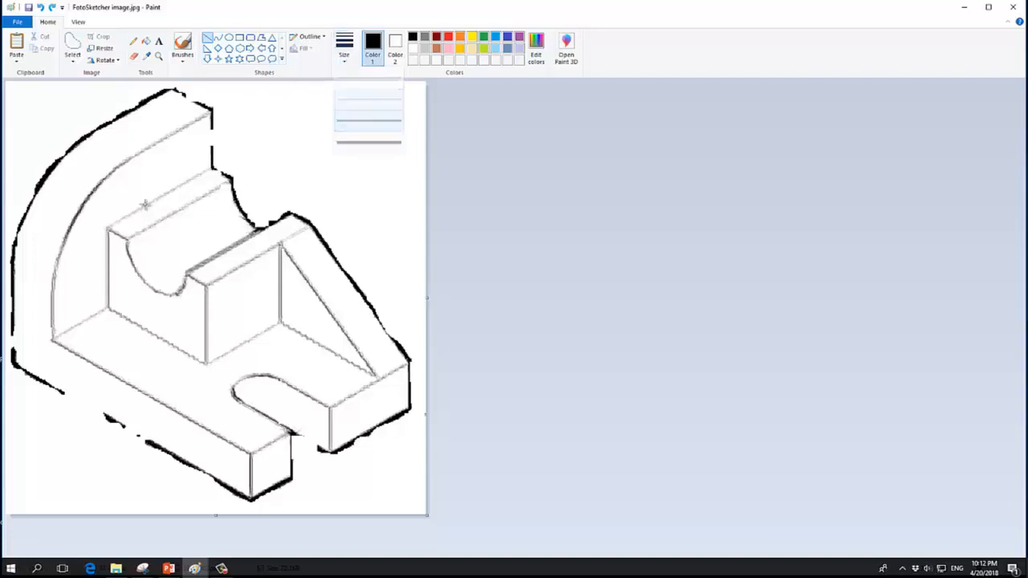
{"action": "left_click_drag", "start_coordinate": [107, 228], "coordinate": [213, 165]}
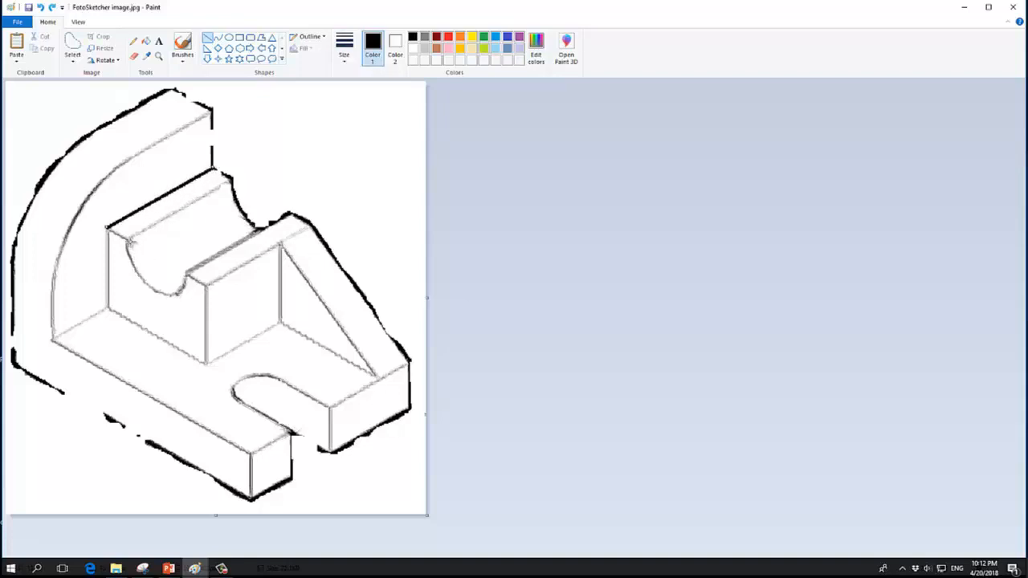
{"action": "left_click_drag", "start_coordinate": [128, 237], "coordinate": [213, 173]}
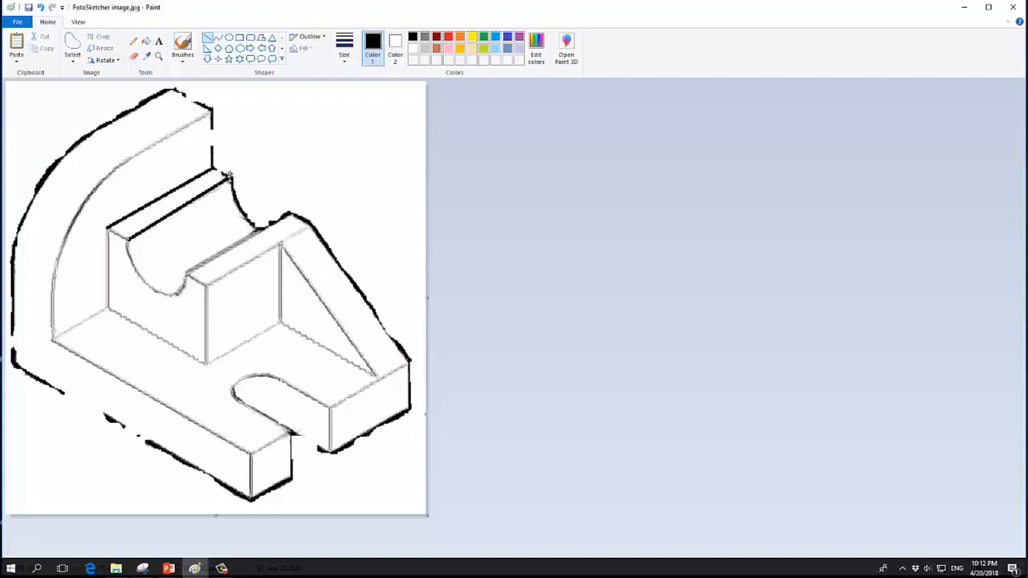
{"action": "left_click_drag", "start_coordinate": [230, 176], "coordinate": [232, 179]}
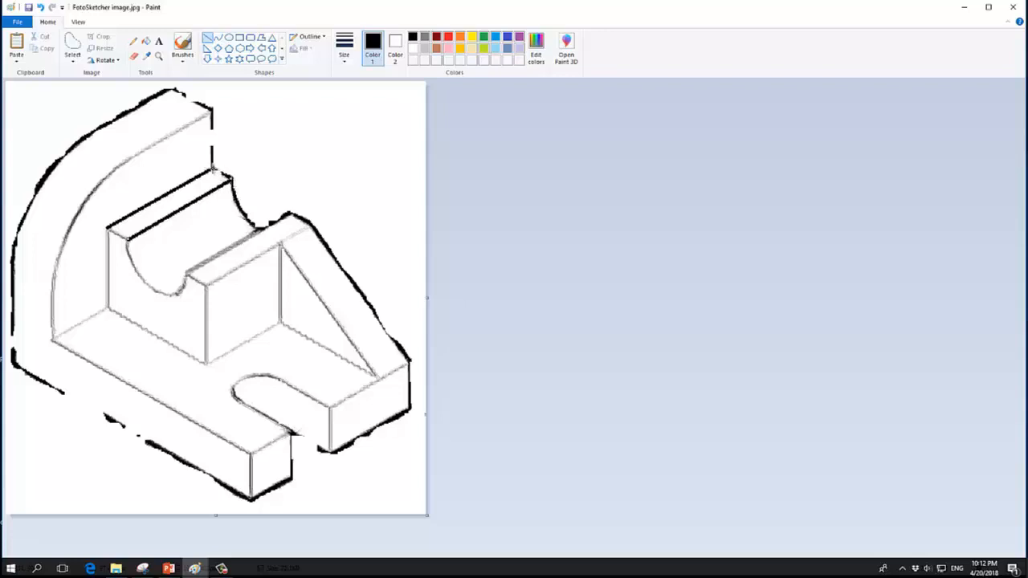
{"action": "left_click_drag", "start_coordinate": [213, 169], "coordinate": [231, 180]}
{"action": "left_click_drag", "start_coordinate": [106, 228], "coordinate": [124, 238]}
Step: Trace the two long edges and the short front edge of the block's front top ledge with straight black lines
{"action": "left_click_drag", "start_coordinate": [185, 274], "coordinate": [289, 210]}
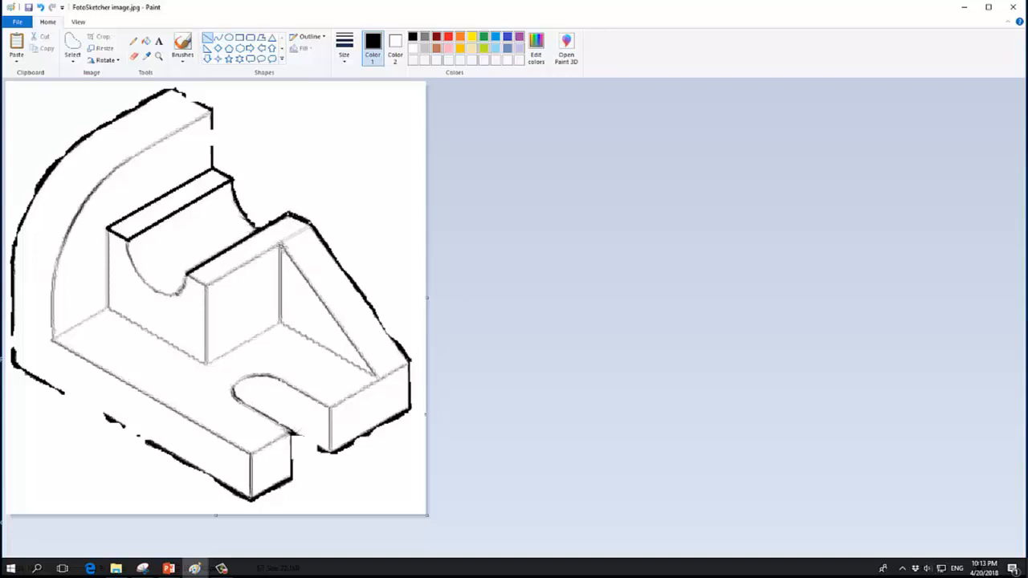
{"action": "left_click_drag", "start_coordinate": [207, 282], "coordinate": [308, 224]}
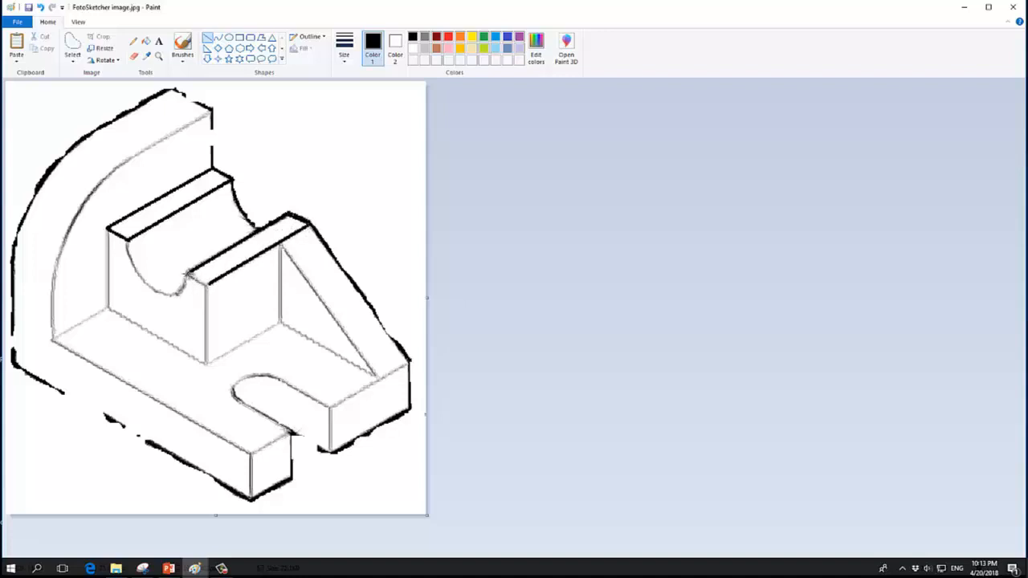
{"action": "left_click_drag", "start_coordinate": [186, 274], "coordinate": [208, 282]}
Step: Trace the straight edges at the back plate's upper end, including its vertical edge and the straight parts beside both arcs
{"action": "left_click_drag", "start_coordinate": [211, 114], "coordinate": [213, 169]}
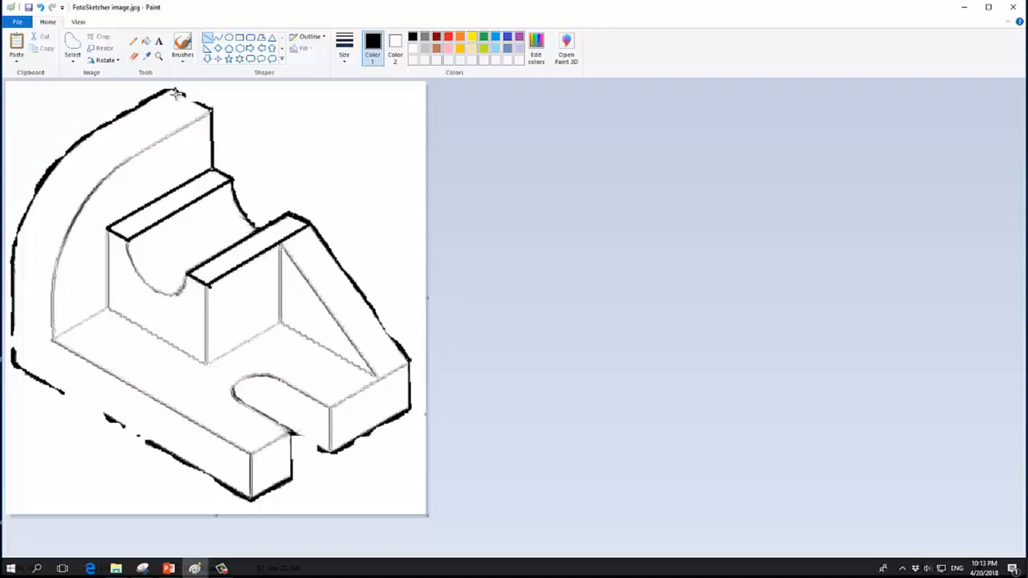
{"action": "left_click_drag", "start_coordinate": [170, 89], "coordinate": [212, 108]}
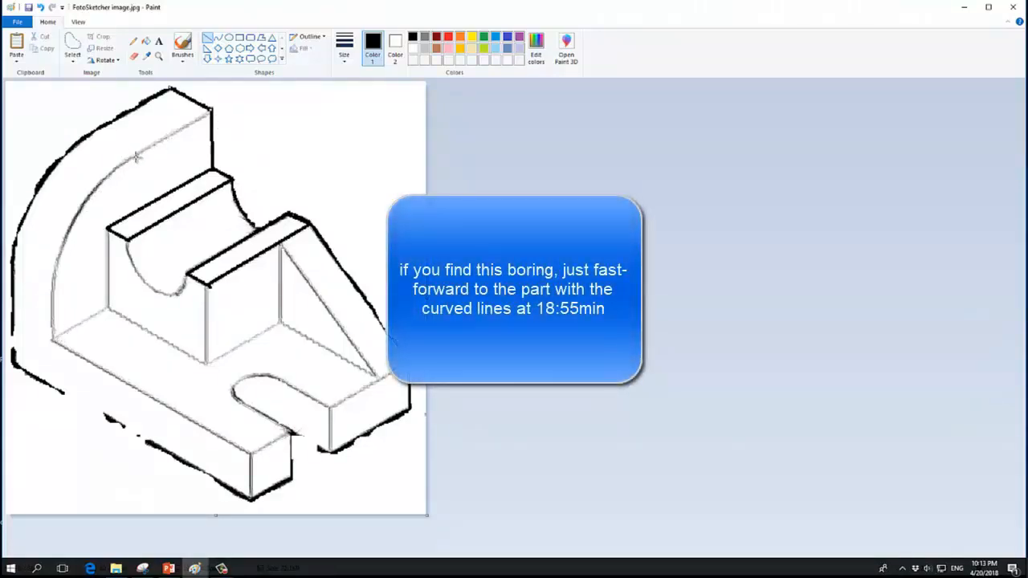
{"action": "left_click_drag", "start_coordinate": [136, 155], "coordinate": [213, 110]}
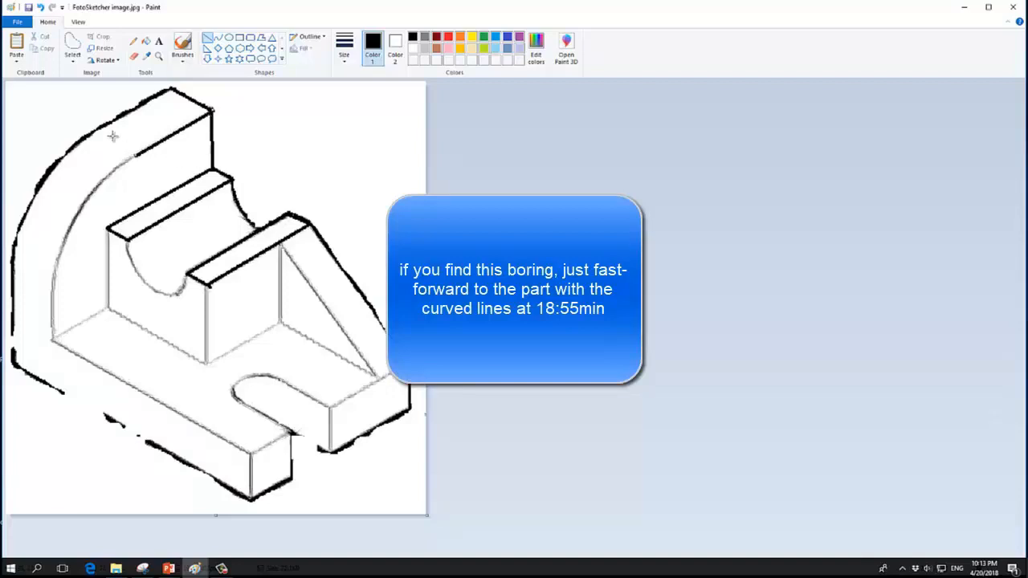
{"action": "left_click_drag", "start_coordinate": [101, 128], "coordinate": [173, 87]}
Step: Erase the rough, thick parts of the outline along the arched outer edge of the back plate
{"action": "left_click", "coordinate": [134, 57]}
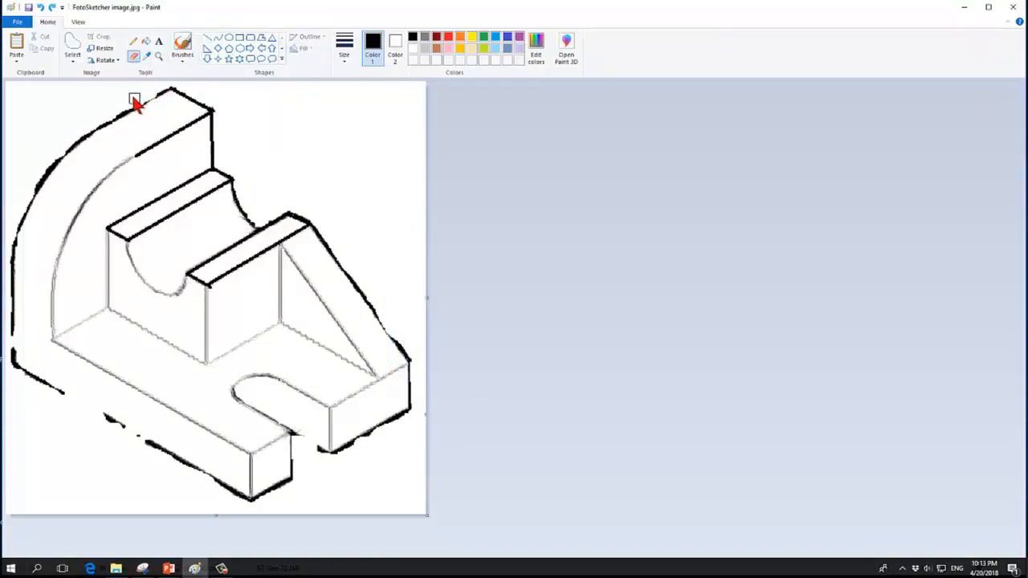
{"action": "mouse_move", "coordinate": [128, 106]}
{"action": "left_mouse_down"}
{"action": "mouse_move", "coordinate": [24, 182]}
{"action": "mouse_move", "coordinate": [32, 186]}
{"action": "mouse_move", "coordinate": [43, 164]}
{"action": "mouse_move", "coordinate": [95, 123]}
{"action": "mouse_move", "coordinate": [63, 153]}
{"action": "mouse_move", "coordinate": [21, 255]}
{"action": "mouse_move", "coordinate": [28, 240]}
{"action": "mouse_move", "coordinate": [32, 278]}
{"action": "mouse_move", "coordinate": [6, 302]}
{"action": "mouse_move", "coordinate": [23, 346]}
{"action": "left_mouse_up"}
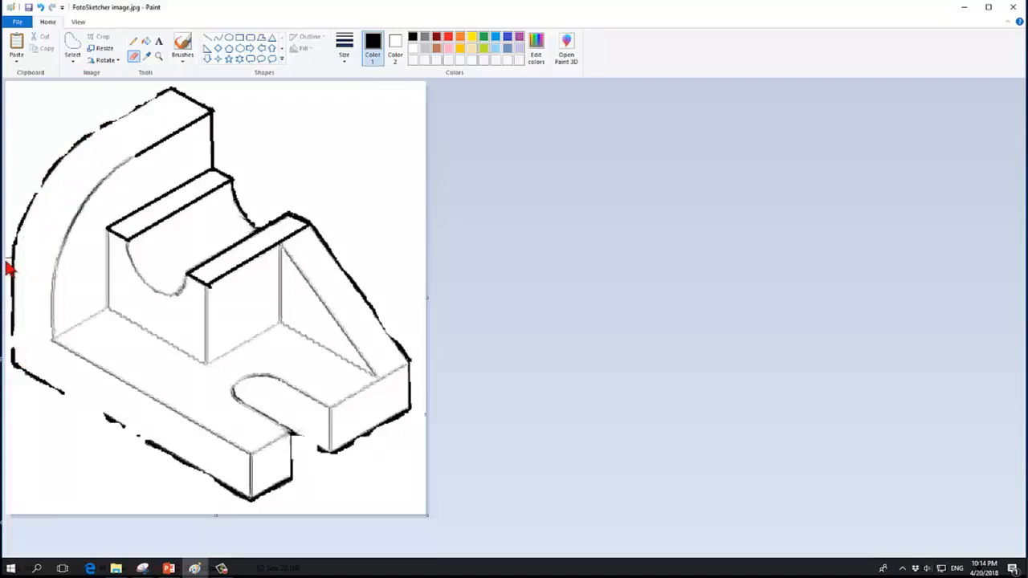
Step: Trace the straight upper part of the back plate's outer edge and the rib's sloping outer edge with straight black lines
{"action": "left_click", "coordinate": [207, 38]}
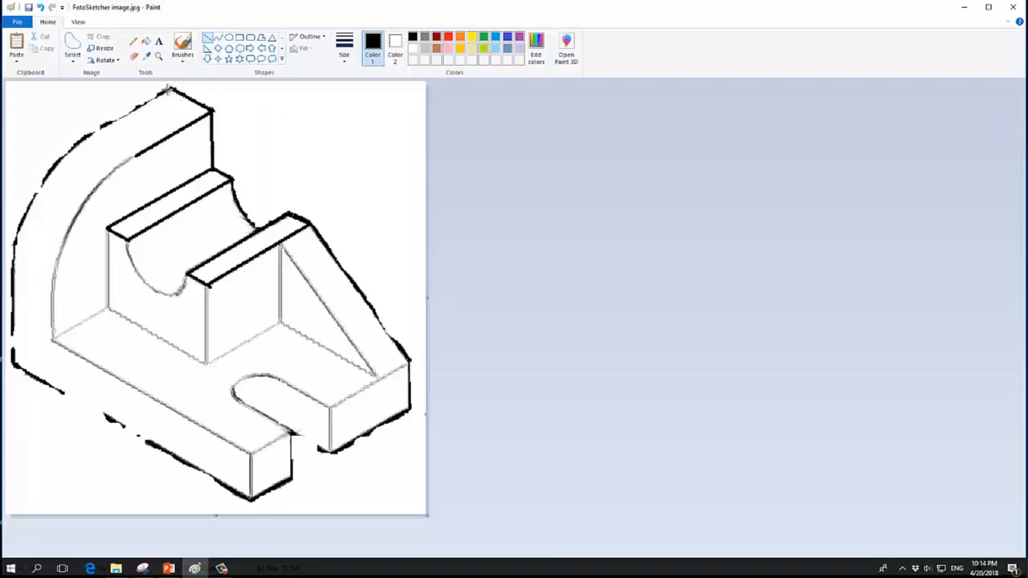
{"action": "left_click_drag", "start_coordinate": [167, 90], "coordinate": [96, 128]}
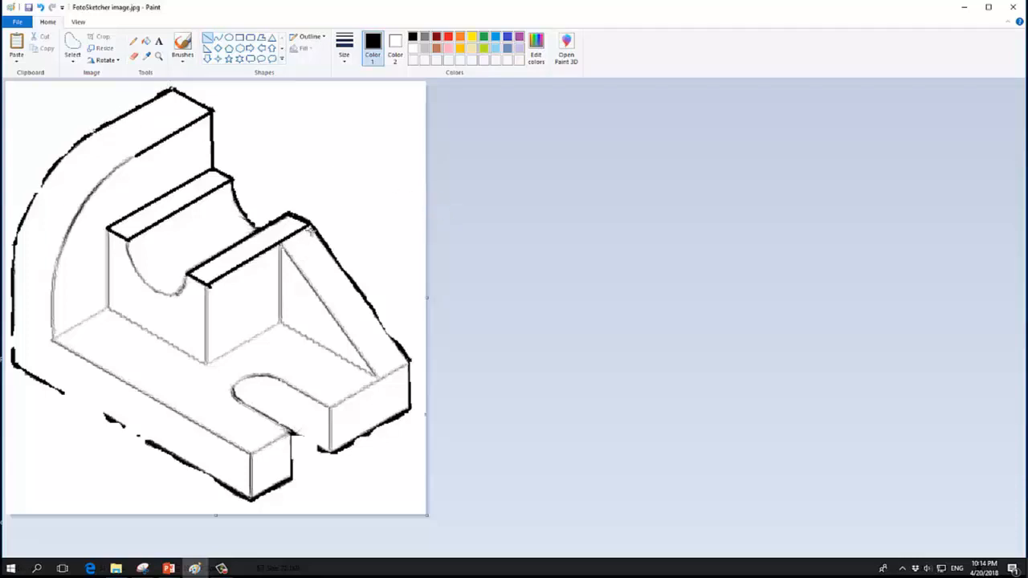
{"action": "left_click_drag", "start_coordinate": [308, 224], "coordinate": [410, 363]}
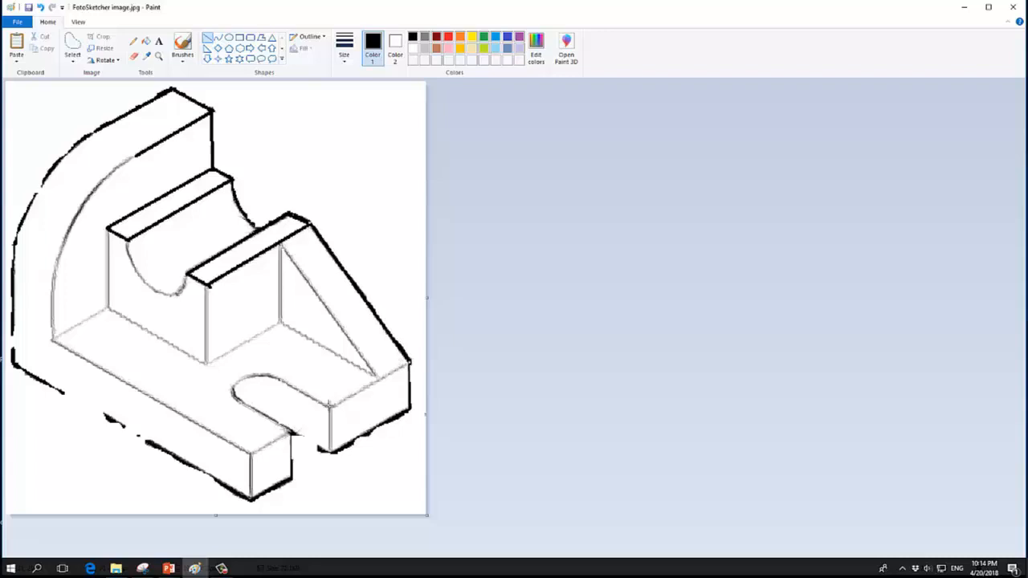
Step: Trace the four edges of the base's wider end face below the rib and the slot's adjoining straight edge with straight black lines
{"action": "left_click_drag", "start_coordinate": [331, 407], "coordinate": [411, 363]}
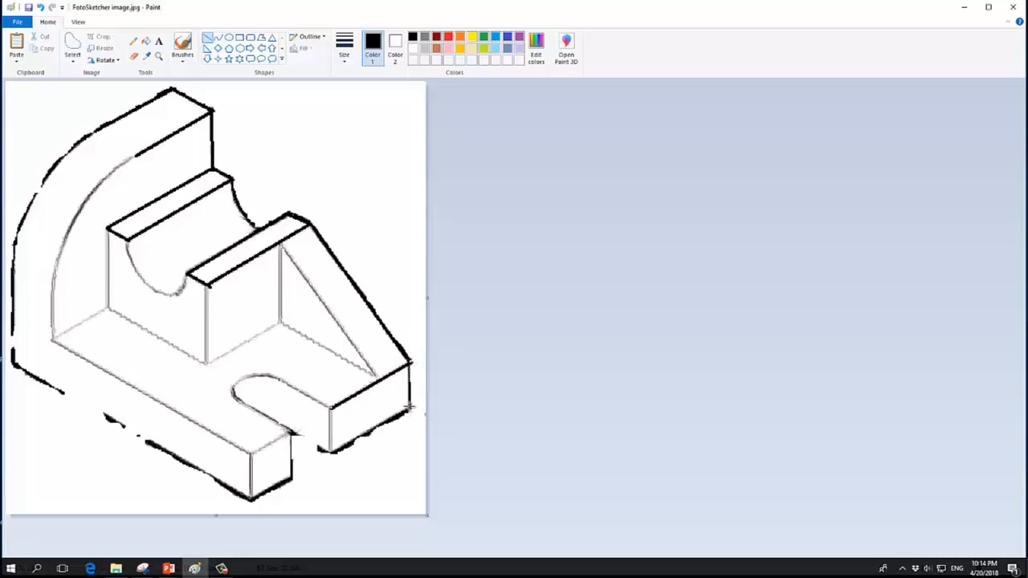
{"action": "left_click_drag", "start_coordinate": [411, 410], "coordinate": [410, 363]}
{"action": "left_click_drag", "start_coordinate": [331, 454], "coordinate": [412, 411]}
{"action": "left_click_drag", "start_coordinate": [330, 408], "coordinate": [330, 456]}
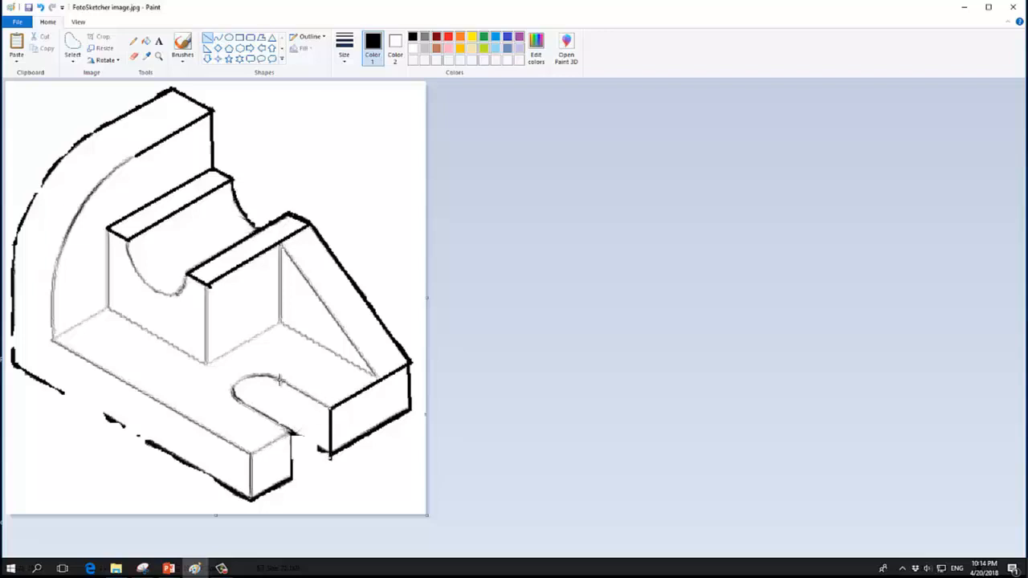
{"action": "left_click_drag", "start_coordinate": [280, 379], "coordinate": [330, 408]}
Step: Undo the line along the slot's lower edge and erase the stray rough marks between the two end faces
{"action": "left_click_drag", "start_coordinate": [331, 457], "coordinate": [293, 434]}
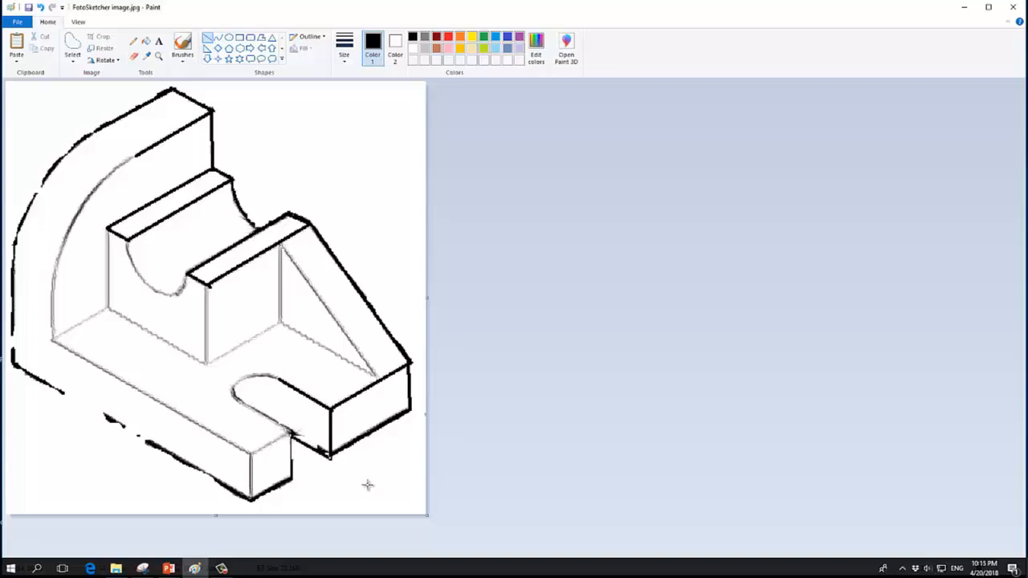
{"action": "key", "text": "ctrl+z"}
{"action": "left_click", "coordinate": [133, 56]}
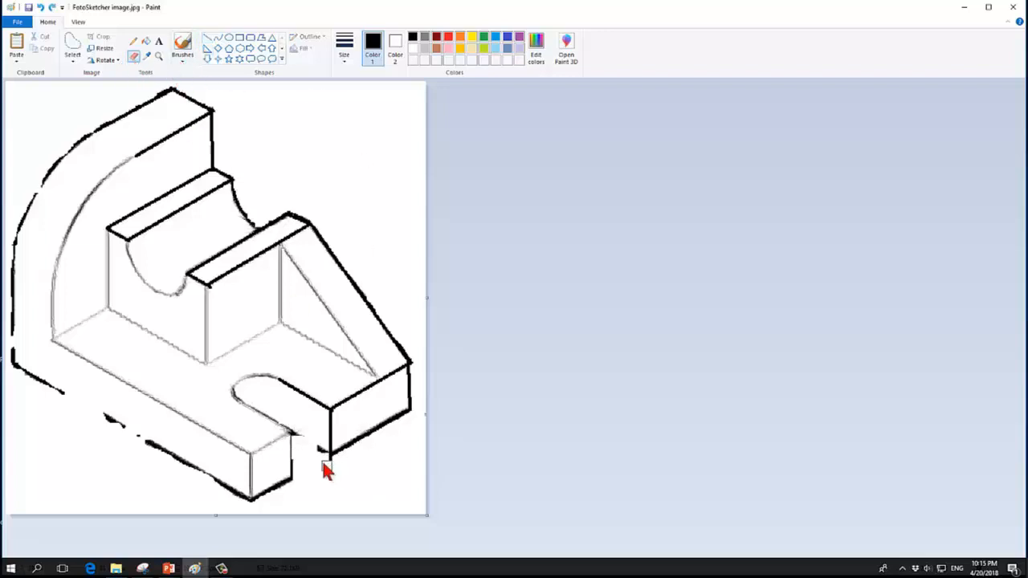
{"action": "mouse_move", "coordinate": [319, 451]}
{"action": "left_mouse_down"}
{"action": "mouse_move", "coordinate": [298, 434]}
{"action": "mouse_move", "coordinate": [344, 469]}
{"action": "left_mouse_up"}
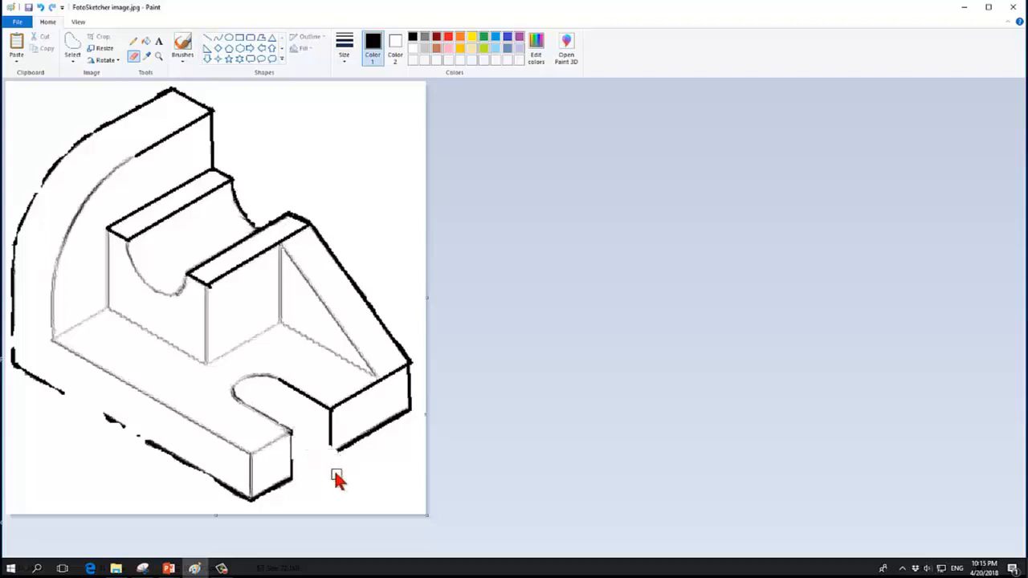
{"action": "key", "text": "ctrl+z"}
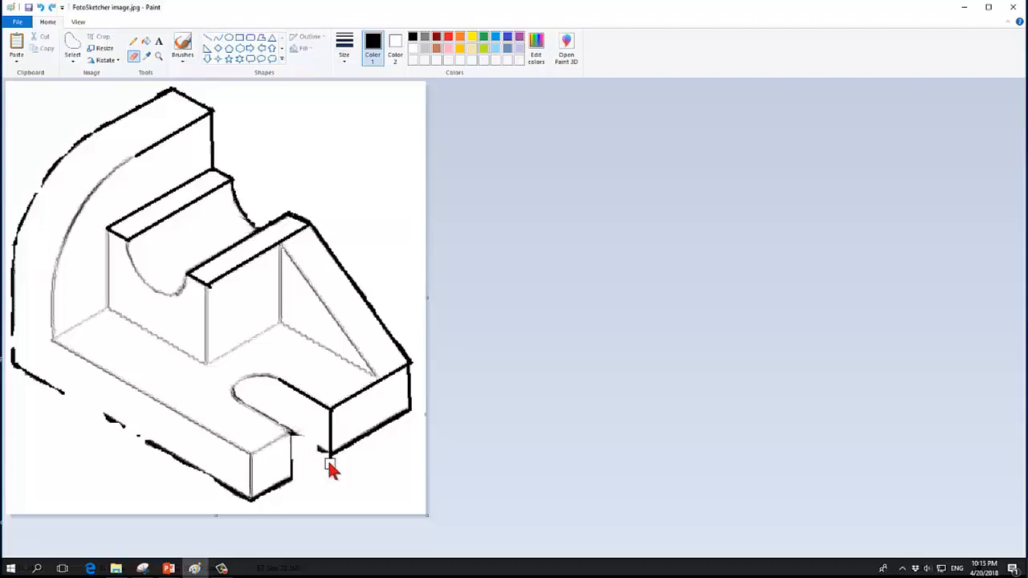
{"action": "left_click_drag", "start_coordinate": [326, 467], "coordinate": [314, 458]}
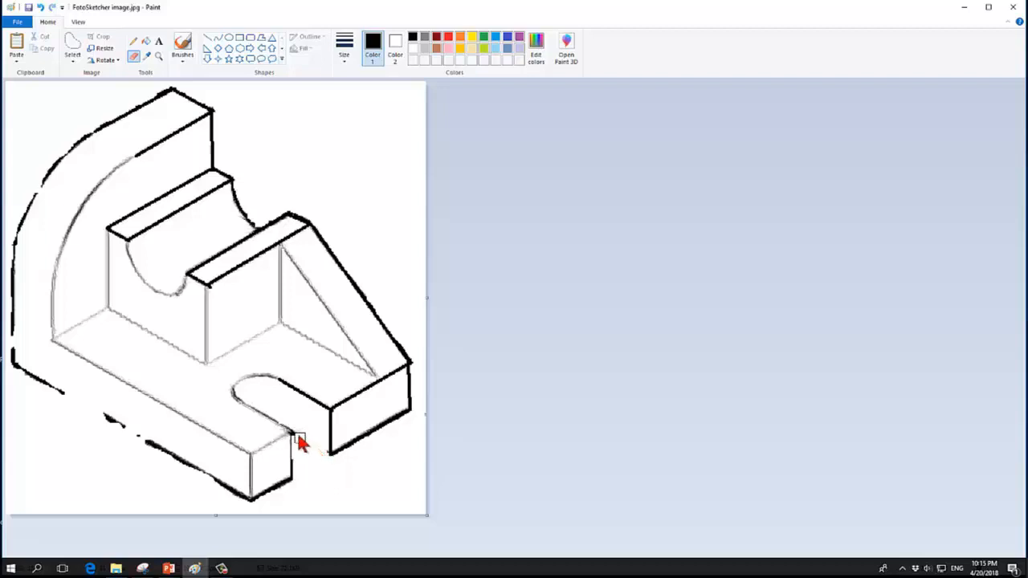
Step: Trace the slot's lower edge between the end faces, plus the narrower end face's slot-side vertical and bottom edges
{"action": "left_click", "coordinate": [208, 38]}
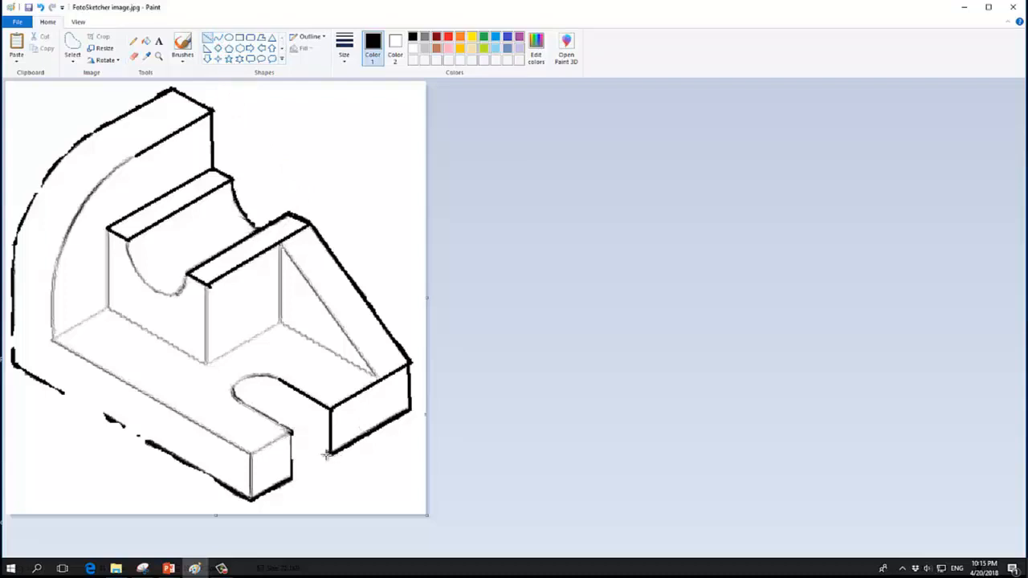
{"action": "left_click_drag", "start_coordinate": [327, 455], "coordinate": [291, 429]}
{"action": "left_click_drag", "start_coordinate": [291, 481], "coordinate": [290, 430]}
{"action": "left_click_drag", "start_coordinate": [253, 502], "coordinate": [292, 479]}
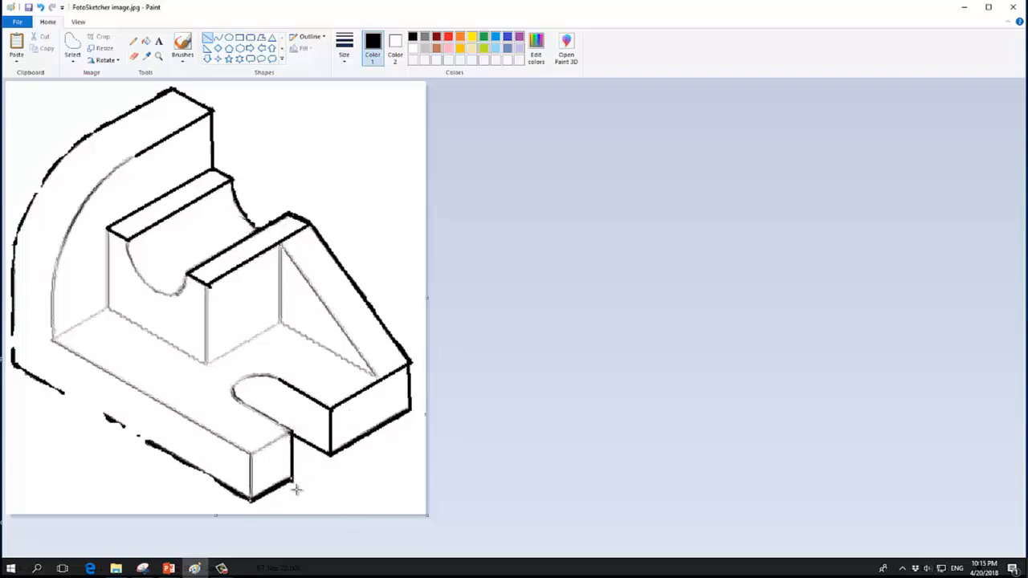
Step: Erase the stray marks by the slot corner and trace the narrower end face's top edge and outer vertical edge in black
{"action": "scroll", "coordinate": [297, 496], "scroll_direction": "up", "scroll_amount": 1}
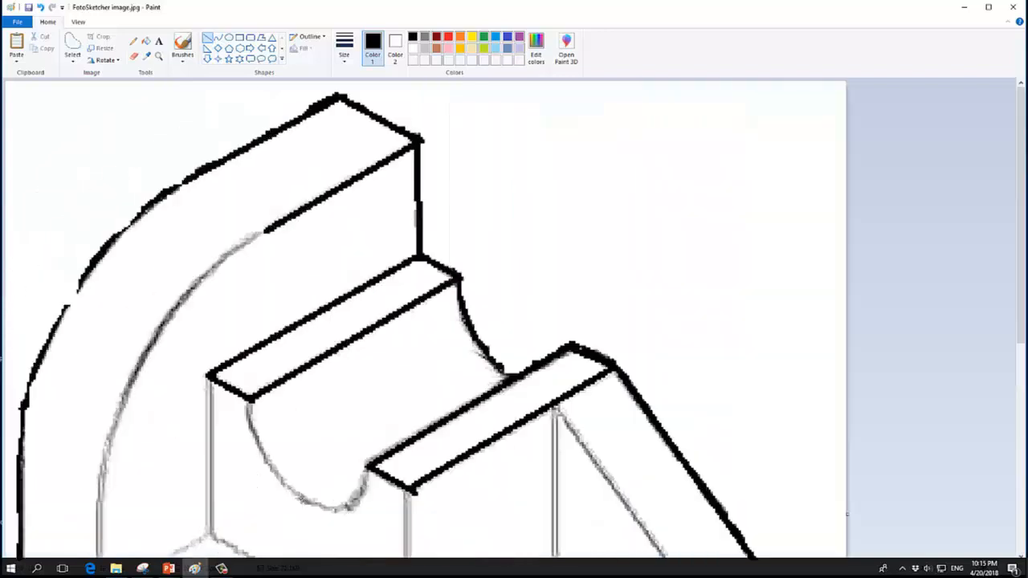
{"action": "scroll", "coordinate": [560, 446], "scroll_direction": "down", "scroll_amount": 5}
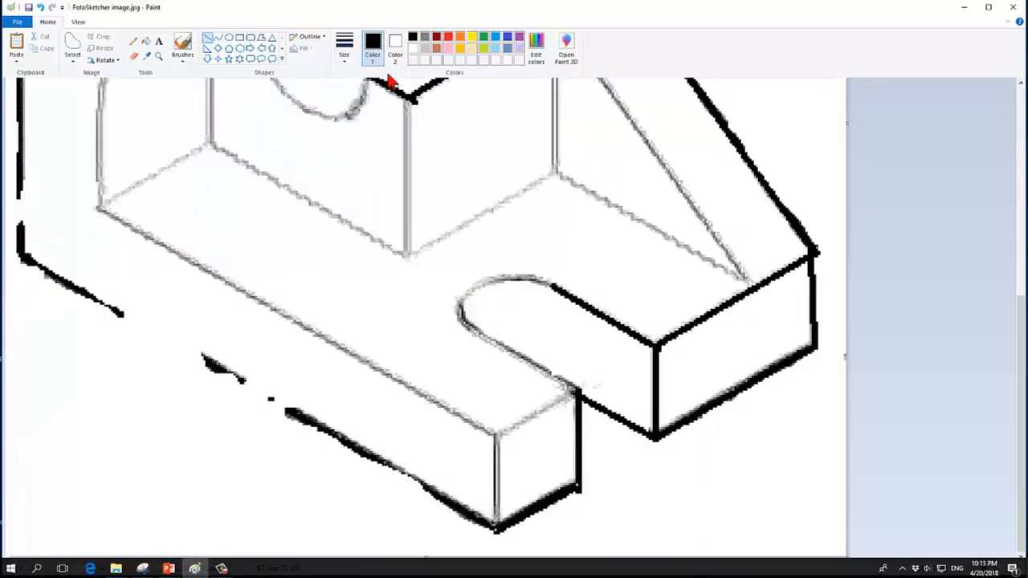
{"action": "left_click", "coordinate": [135, 57]}
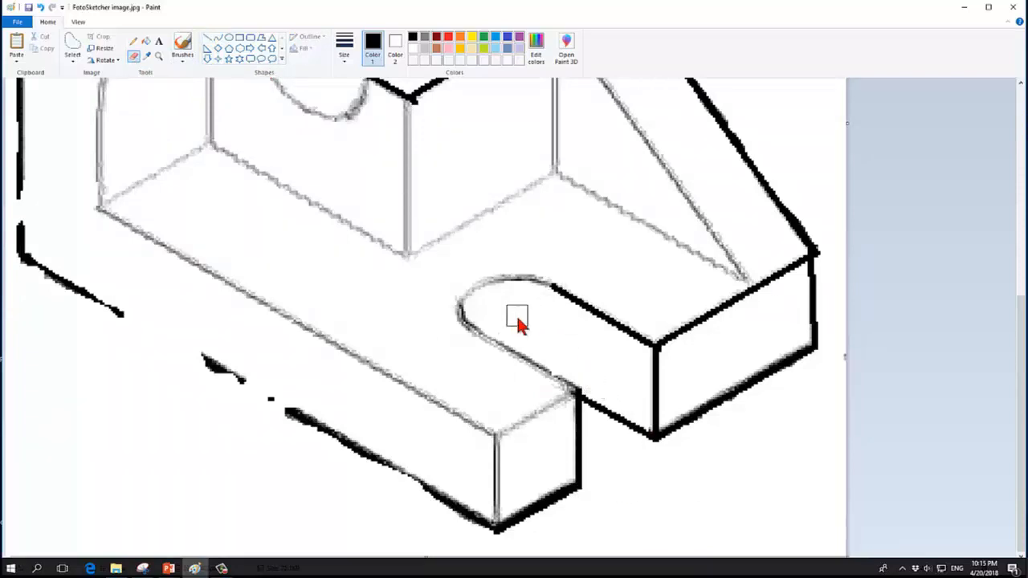
{"action": "left_click", "coordinate": [209, 38]}
{"action": "left_click_drag", "start_coordinate": [496, 438], "coordinate": [576, 389]}
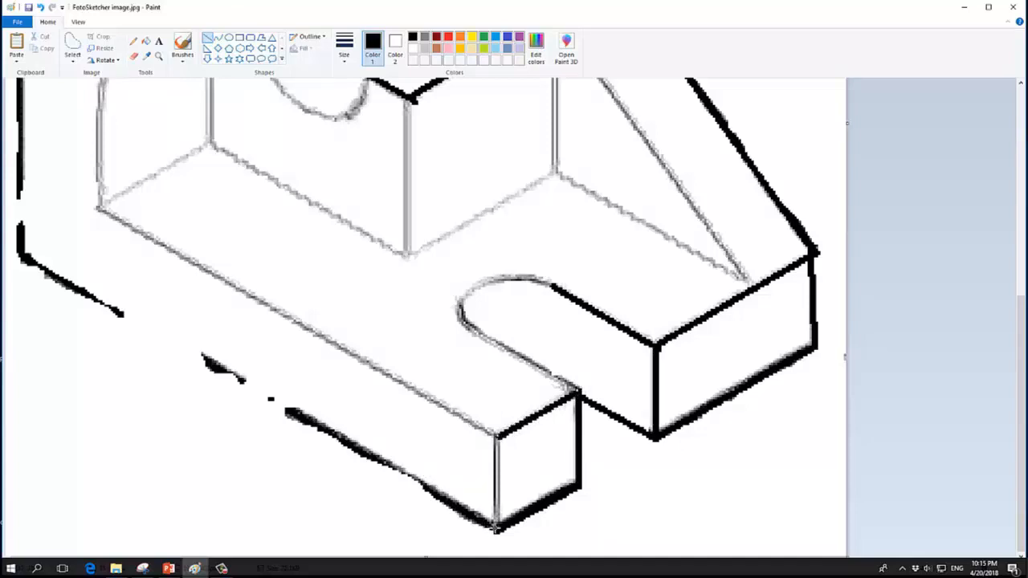
{"action": "left_click_drag", "start_coordinate": [496, 529], "coordinate": [496, 438]}
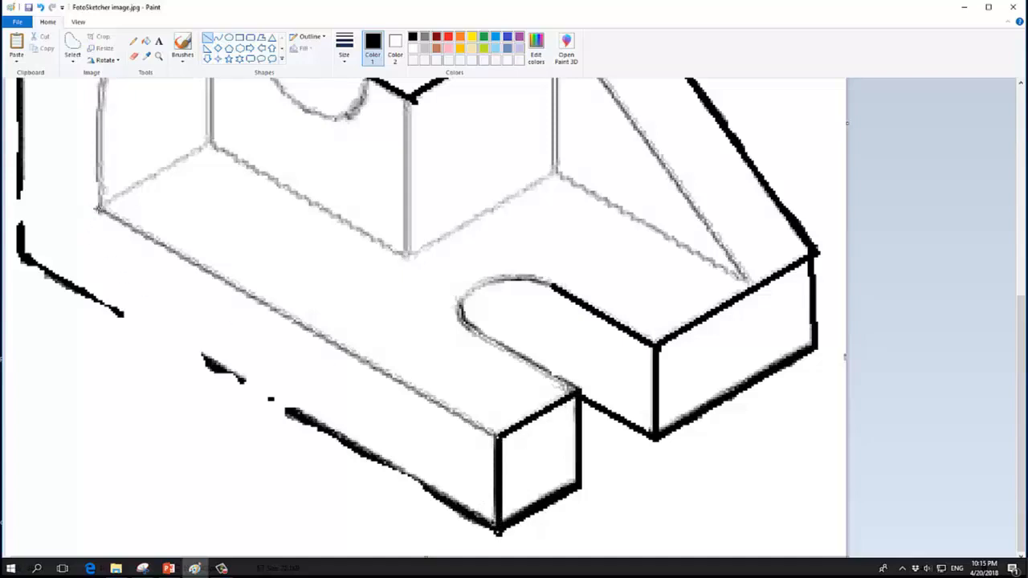
Step: Trace the base's long top and bottom side edges and the slot's straight edge beside the narrower end with black lines
{"action": "left_click_drag", "start_coordinate": [97, 210], "coordinate": [495, 438]}
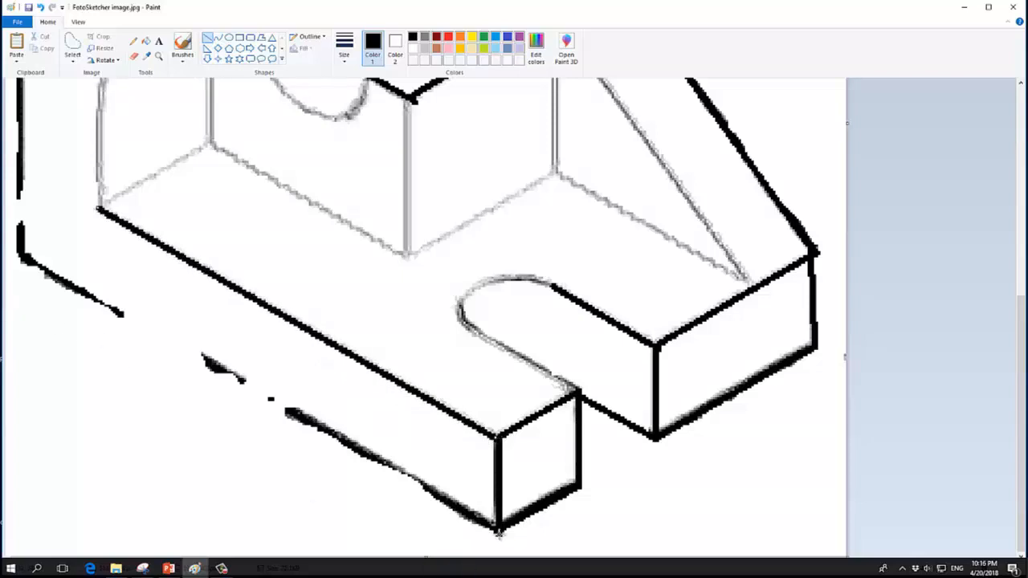
{"action": "left_click_drag", "start_coordinate": [498, 531], "coordinate": [16, 256]}
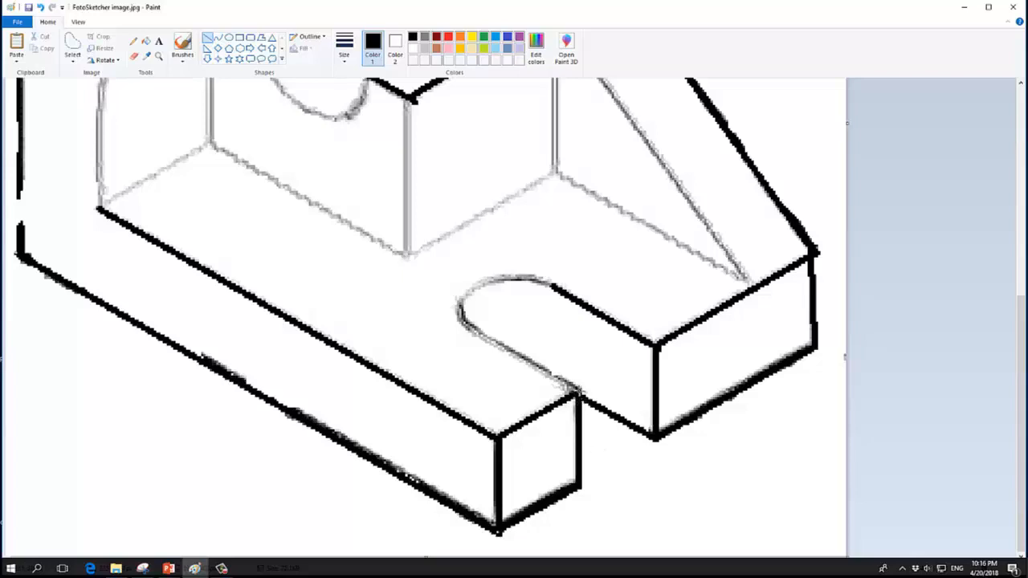
{"action": "left_click_drag", "start_coordinate": [577, 392], "coordinate": [475, 330]}
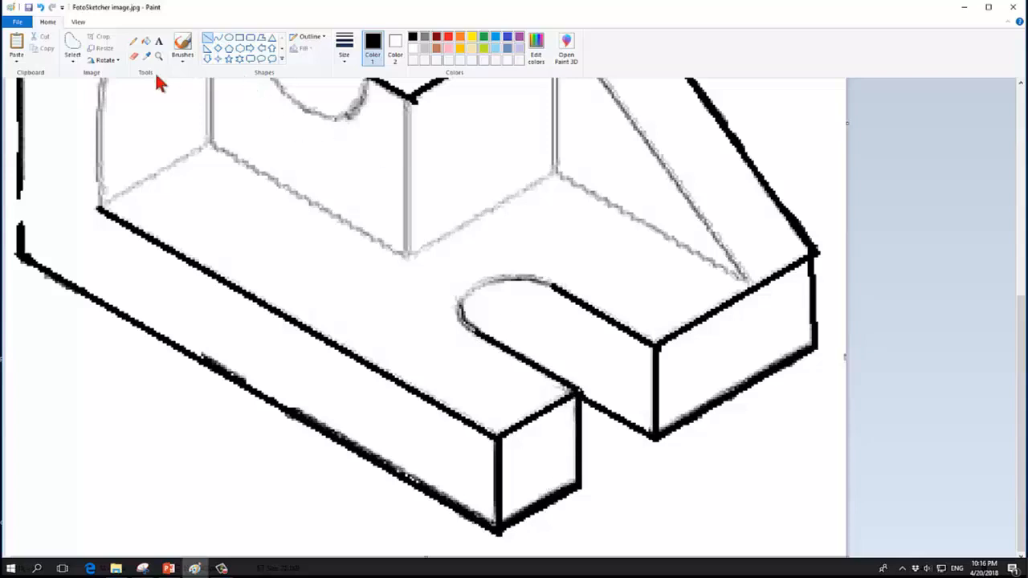
Step: Erase the rough long bottom edge of the base and redraw it as one straight black line
{"action": "left_click", "coordinate": [133, 58]}
{"action": "left_click_drag", "start_coordinate": [201, 354], "coordinate": [480, 530]}
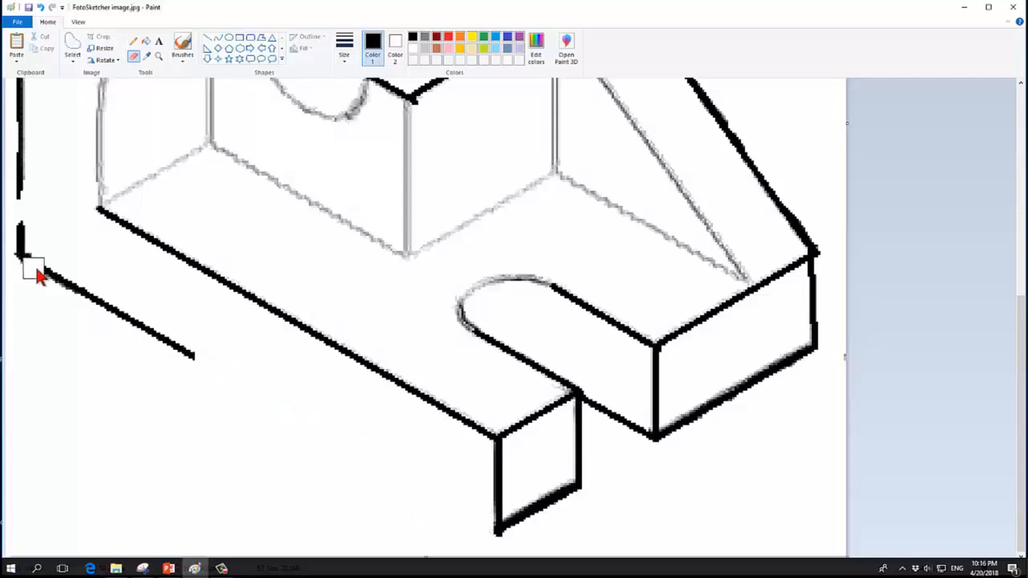
{"action": "left_click_drag", "start_coordinate": [36, 265], "coordinate": [200, 360]}
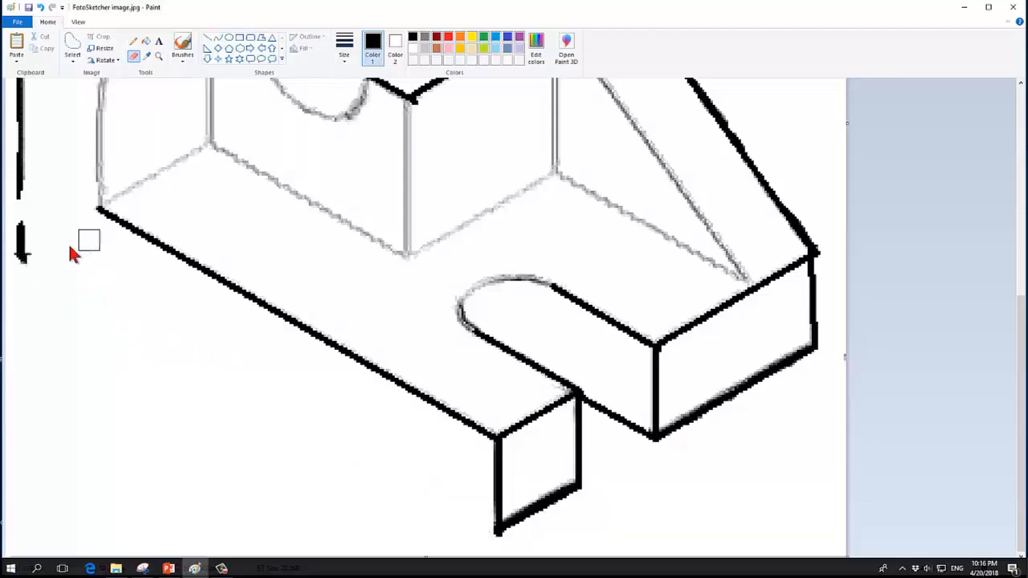
{"action": "left_click", "coordinate": [209, 38]}
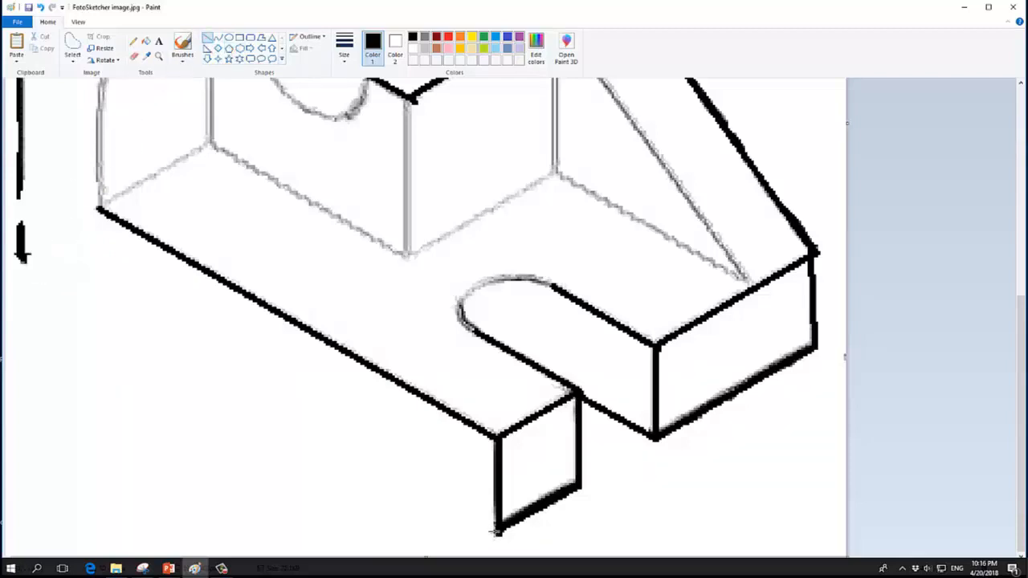
{"action": "mouse_move", "coordinate": [498, 530]}
{"action": "left_mouse_down"}
{"action": "mouse_move", "coordinate": [333, 416]}
{"action": "mouse_move", "coordinate": [20, 254]}
{"action": "left_mouse_up"}
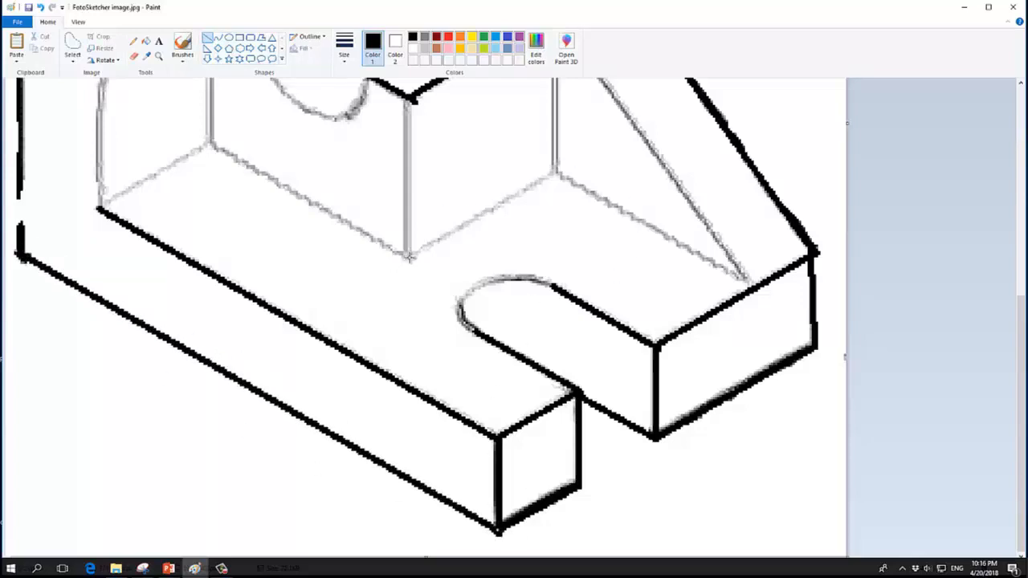
Step: Trace the block's bottom edge facing the slot, the rib's bottom edge and the block's front vertical corner edge in black
{"action": "left_click_drag", "start_coordinate": [409, 256], "coordinate": [554, 171]}
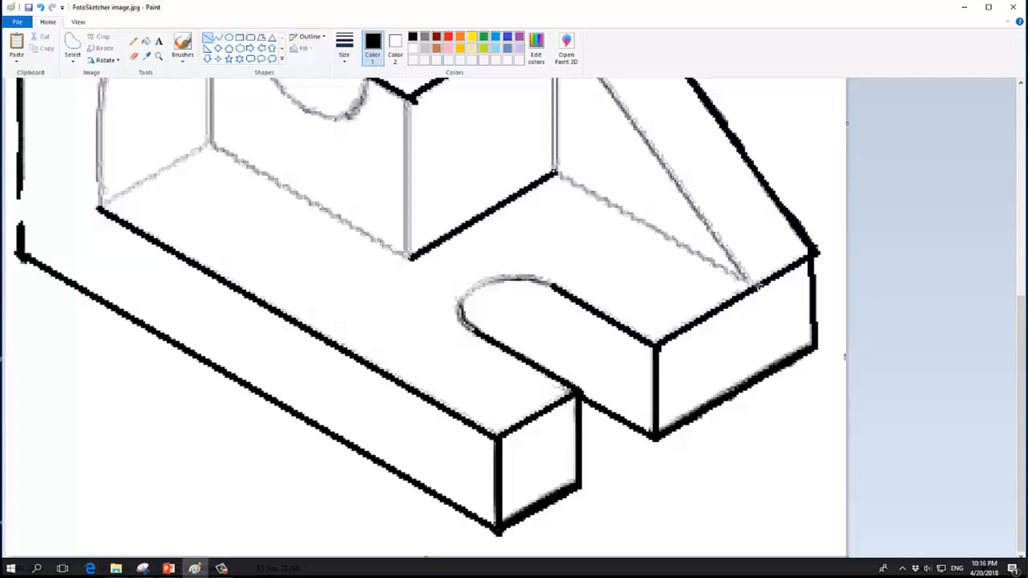
{"action": "left_click_drag", "start_coordinate": [756, 283], "coordinate": [554, 173]}
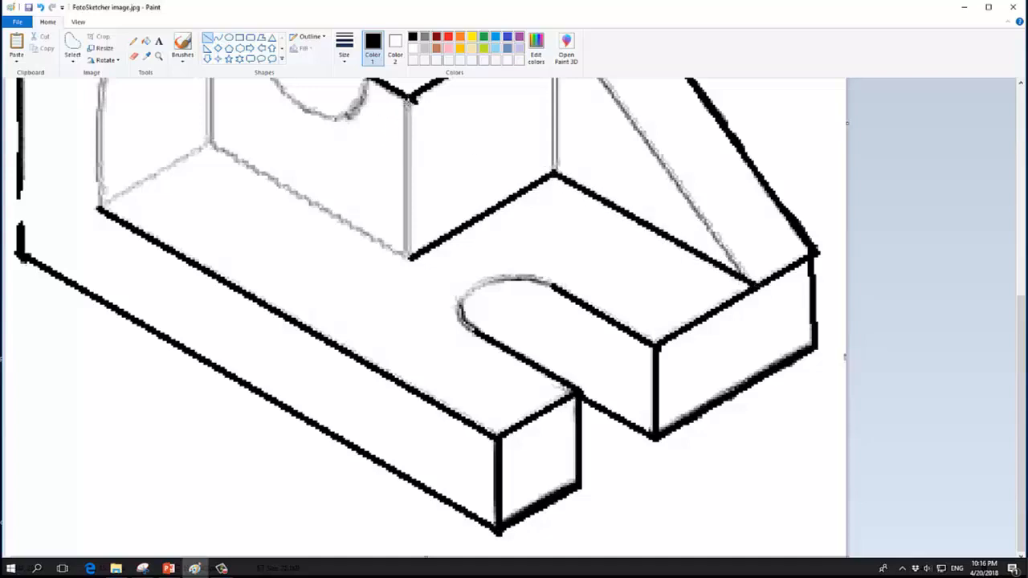
{"action": "mouse_move", "coordinate": [408, 96]}
{"action": "left_mouse_down"}
{"action": "mouse_move", "coordinate": [409, 267]}
{"action": "mouse_move", "coordinate": [408, 258]}
{"action": "left_mouse_up"}
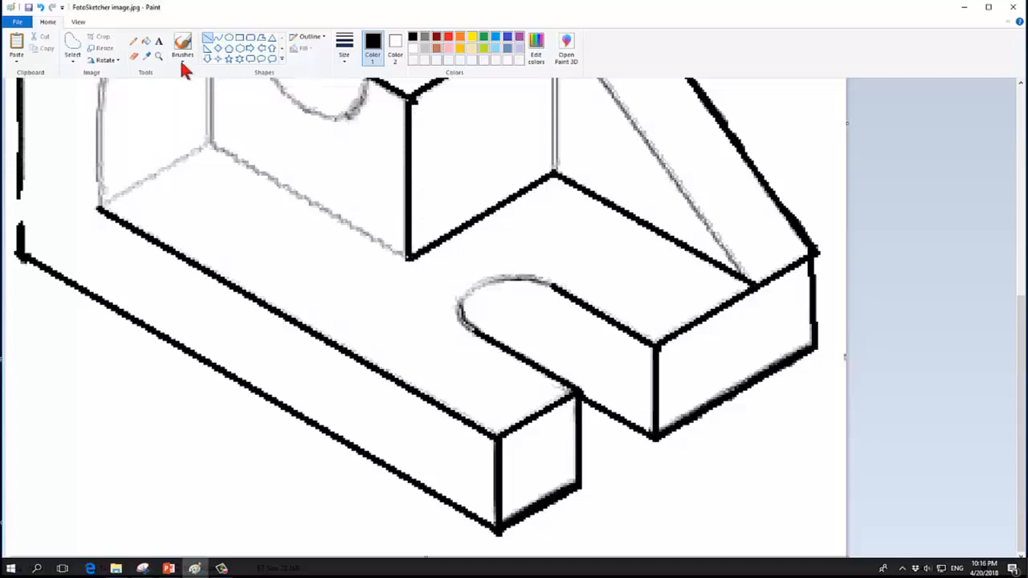
Step: Clean up the block's front vertical edge, and trace the block's long bottom edge and the back plate's bottom edge in black
{"action": "left_click", "coordinate": [132, 57]}
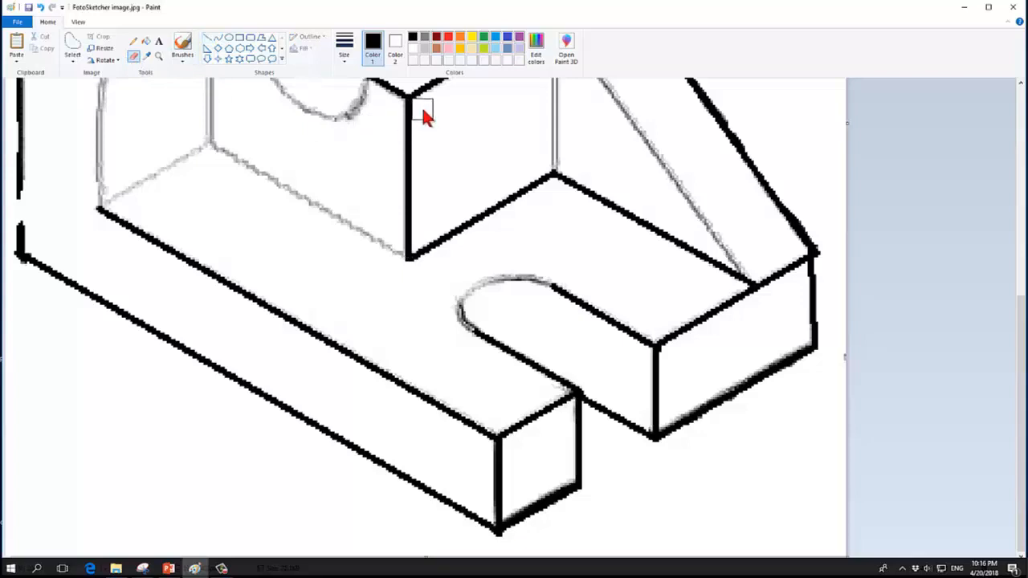
{"action": "left_click", "coordinate": [208, 38]}
{"action": "left_click_drag", "start_coordinate": [208, 143], "coordinate": [408, 259]}
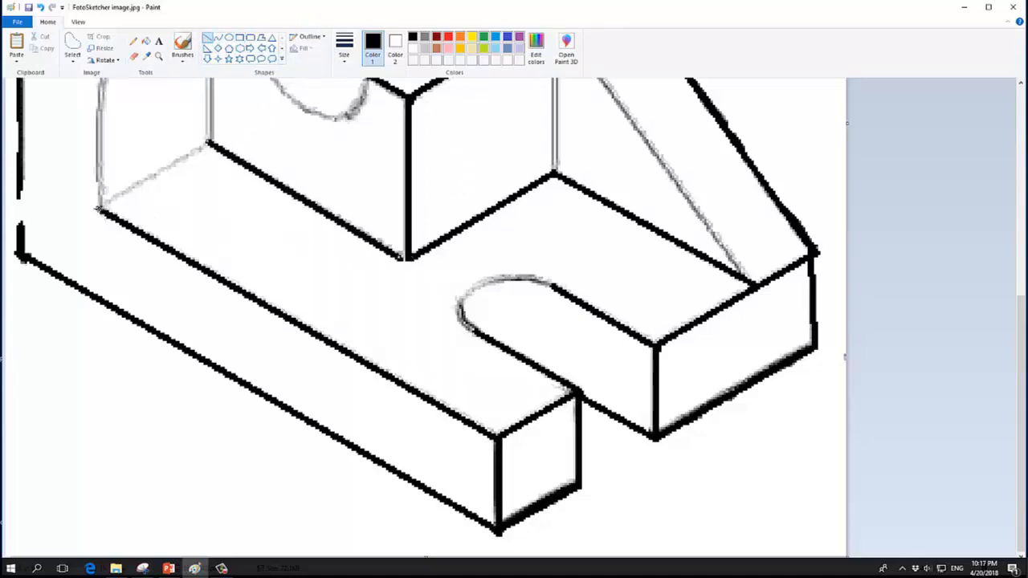
{"action": "left_click_drag", "start_coordinate": [99, 210], "coordinate": [209, 143]}
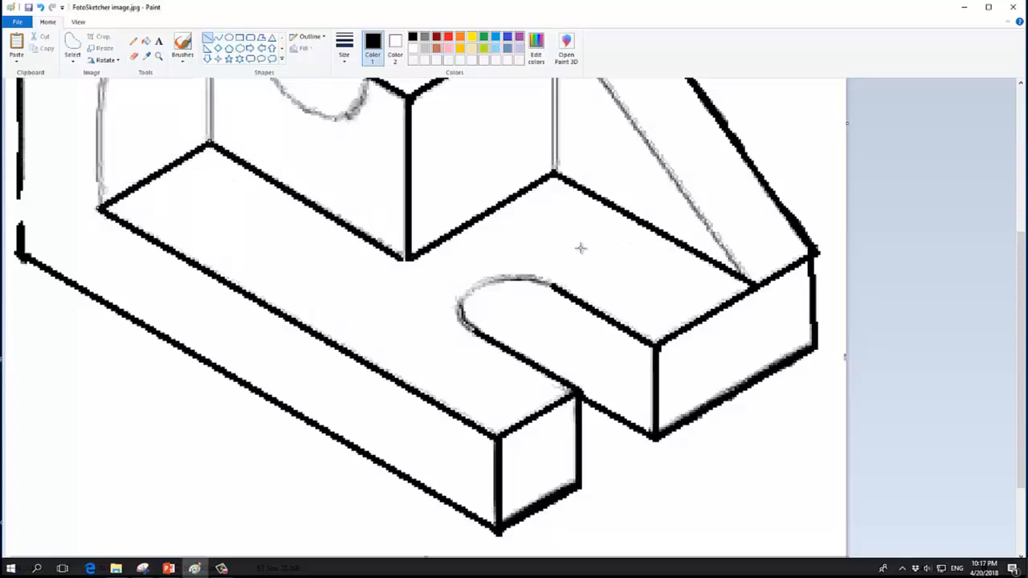
Step: Trace the vertical edge where the block meets the rib and the rib's sloping inner edge with straight black lines
{"action": "scroll", "coordinate": [581, 249], "scroll_direction": "up", "scroll_amount": 3}
{"action": "left_click_drag", "start_coordinate": [554, 135], "coordinate": [553, 280]}
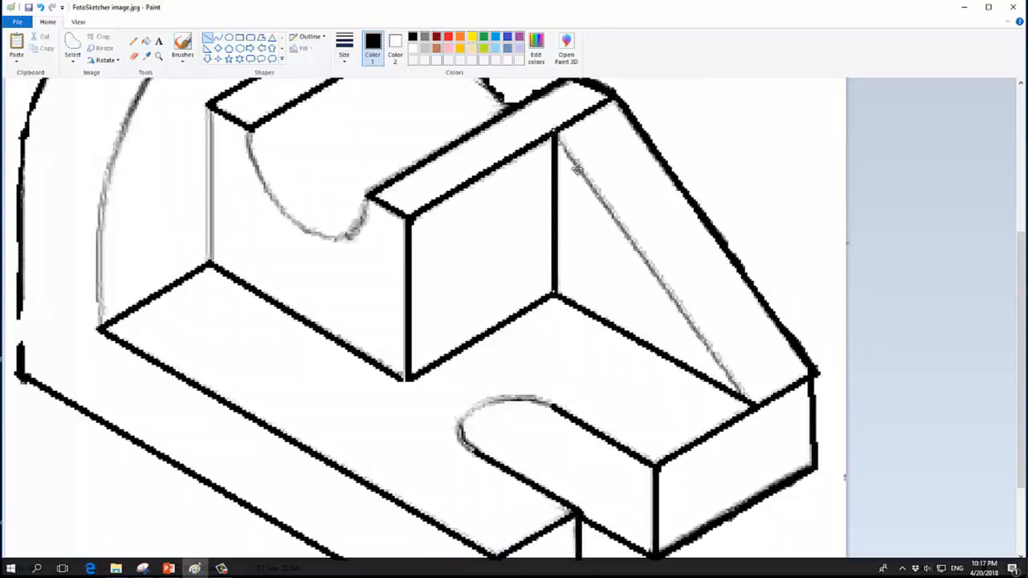
{"action": "left_click_drag", "start_coordinate": [753, 401], "coordinate": [554, 134]}
{"action": "key", "text": "ctrl+z"}
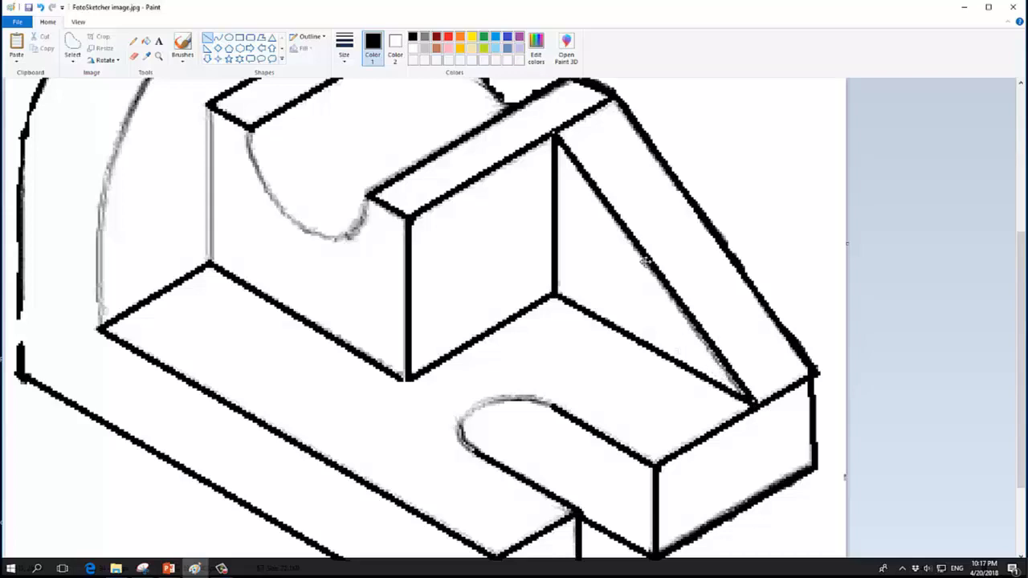
Step: Erase the rough line along the rib's sloping inner edge and the grey smudges beside it
{"action": "left_click", "coordinate": [134, 57]}
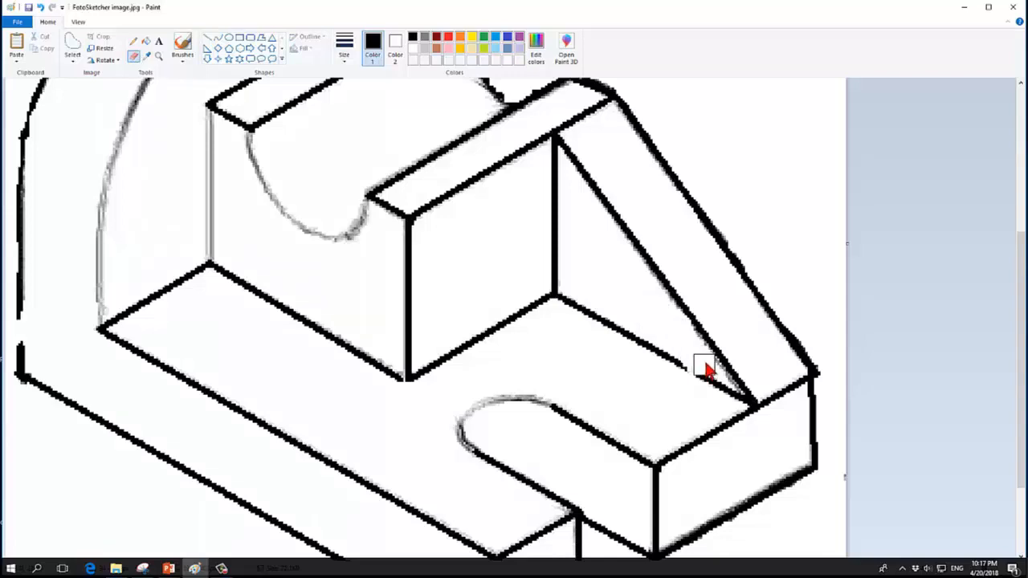
{"action": "left_click_drag", "start_coordinate": [704, 366], "coordinate": [734, 372]}
{"action": "left_click_drag", "start_coordinate": [712, 367], "coordinate": [595, 186]}
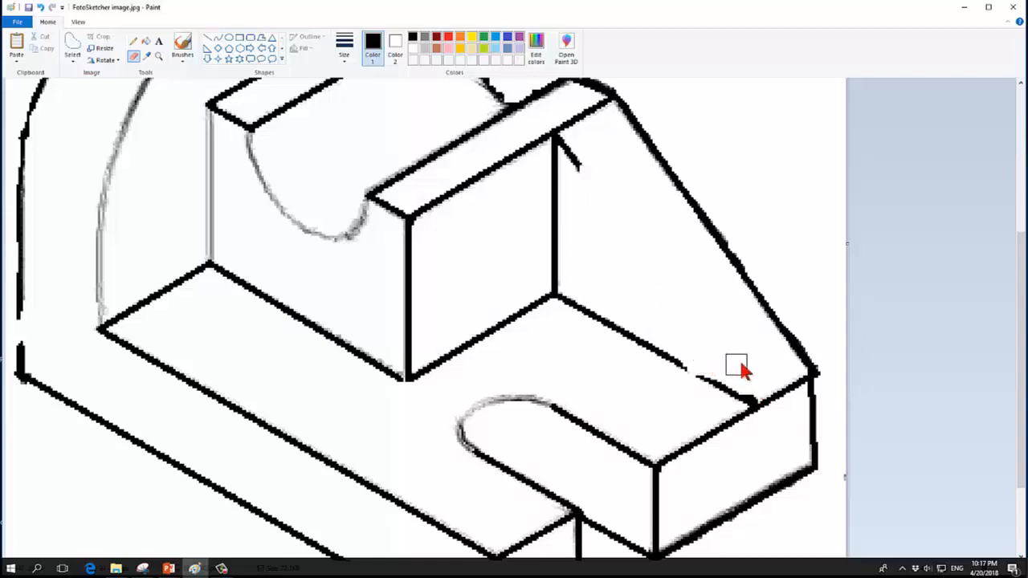
{"action": "left_click", "coordinate": [764, 392]}
Step: Redraw the rib's sloping inner edge and close the gaps in the rib's bottom edge and the base's end edge with straight black lines
{"action": "left_click", "coordinate": [210, 38]}
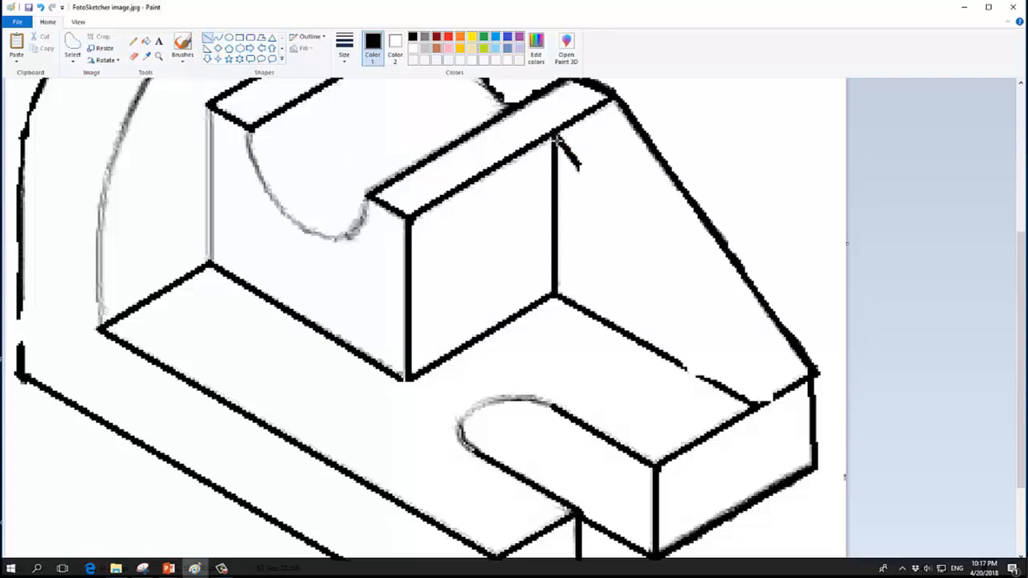
{"action": "left_click_drag", "start_coordinate": [555, 136], "coordinate": [758, 405]}
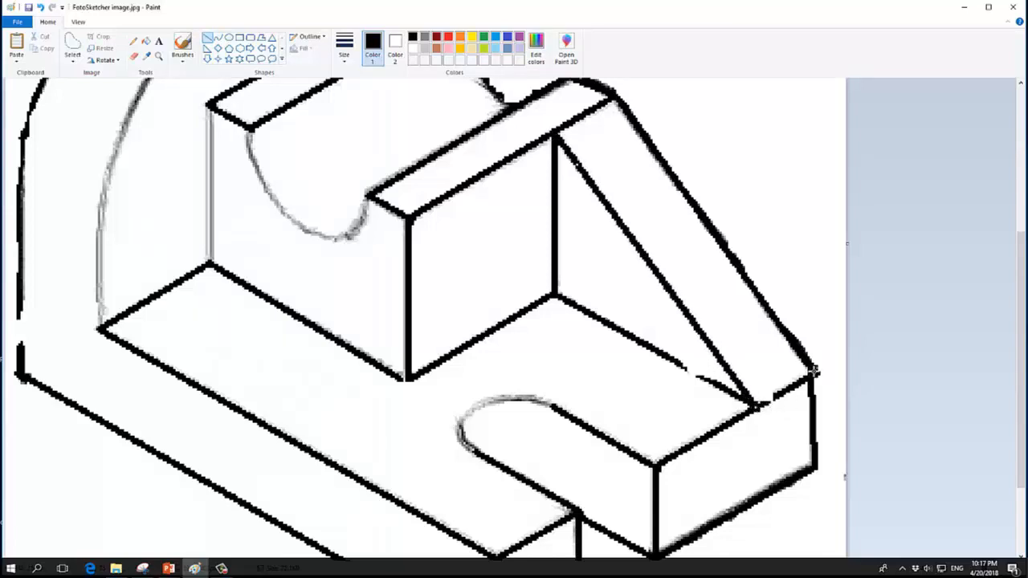
{"action": "left_click_drag", "start_coordinate": [814, 371], "coordinate": [758, 406]}
{"action": "left_click_drag", "start_coordinate": [662, 359], "coordinate": [718, 384]}
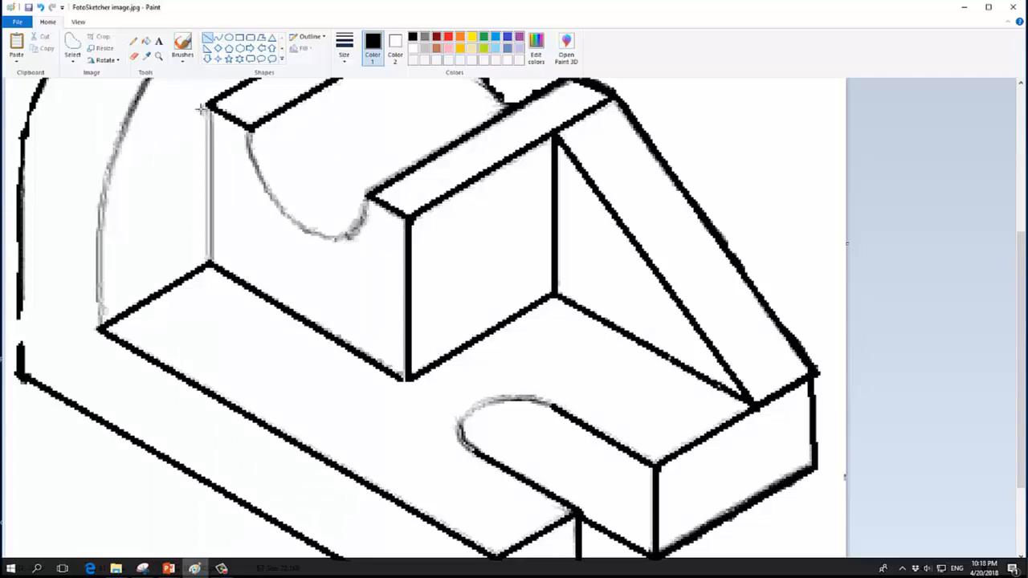
Step: Trace the block's rear vertical corner edge and the straight vertical parts of the back plate's inner and outer edges in black
{"action": "left_click_drag", "start_coordinate": [207, 106], "coordinate": [207, 261]}
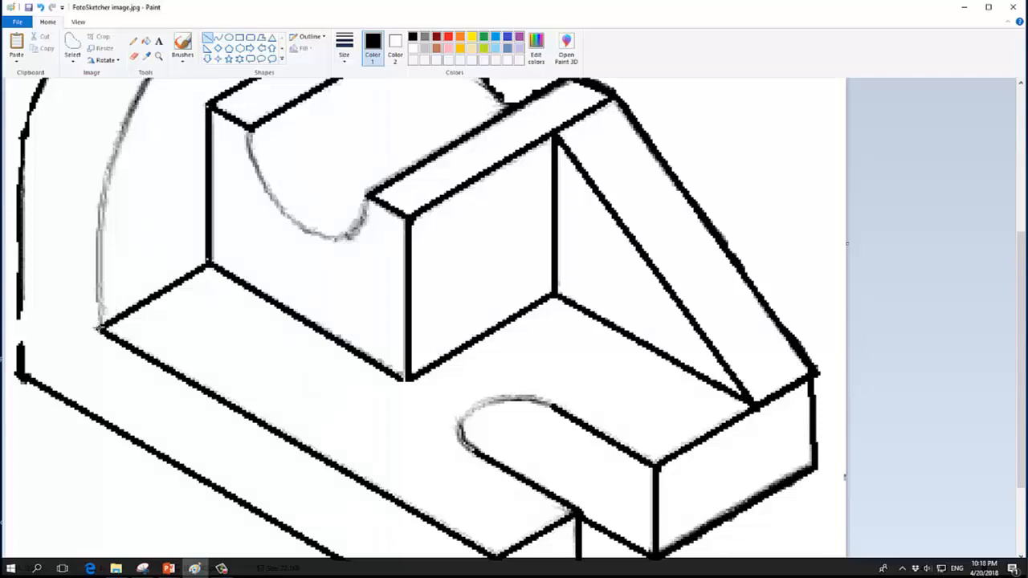
{"action": "left_click_drag", "start_coordinate": [98, 328], "coordinate": [97, 226]}
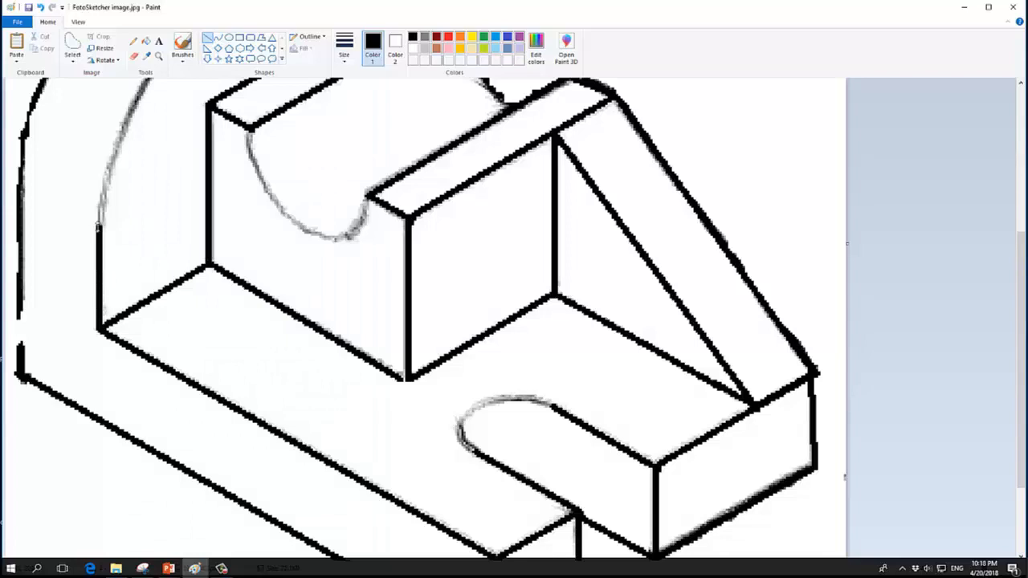
{"action": "mouse_move", "coordinate": [22, 374]}
{"action": "left_mouse_down"}
{"action": "mouse_move", "coordinate": [34, 281]}
{"action": "mouse_move", "coordinate": [24, 223]}
{"action": "left_mouse_up"}
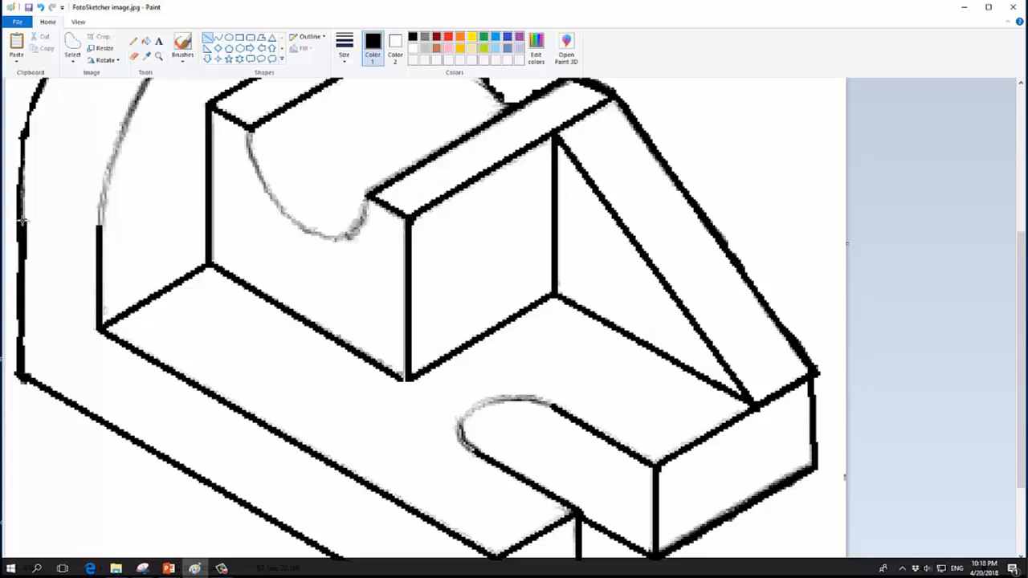
{"action": "key", "text": "ctrl+z"}
{"action": "key", "text": "ctrl+z"}
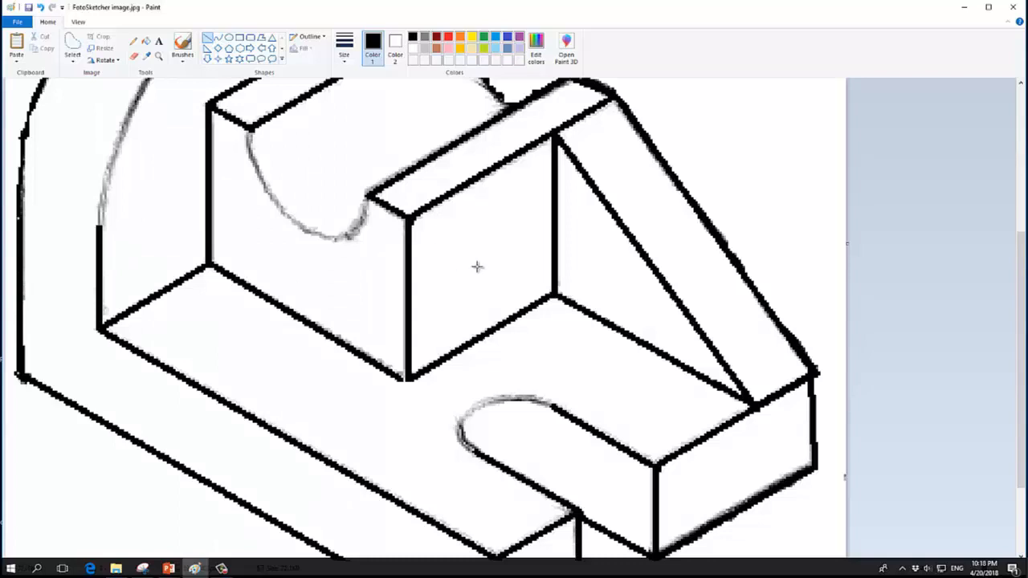
Step: Clean up the stray marks along the back plate's top outer edge and redraw its straight part as a black line
{"action": "scroll", "coordinate": [545, 338], "scroll_direction": "up", "scroll_amount": 3}
{"action": "scroll", "coordinate": [543, 334], "scroll_direction": "down", "scroll_amount": 3}
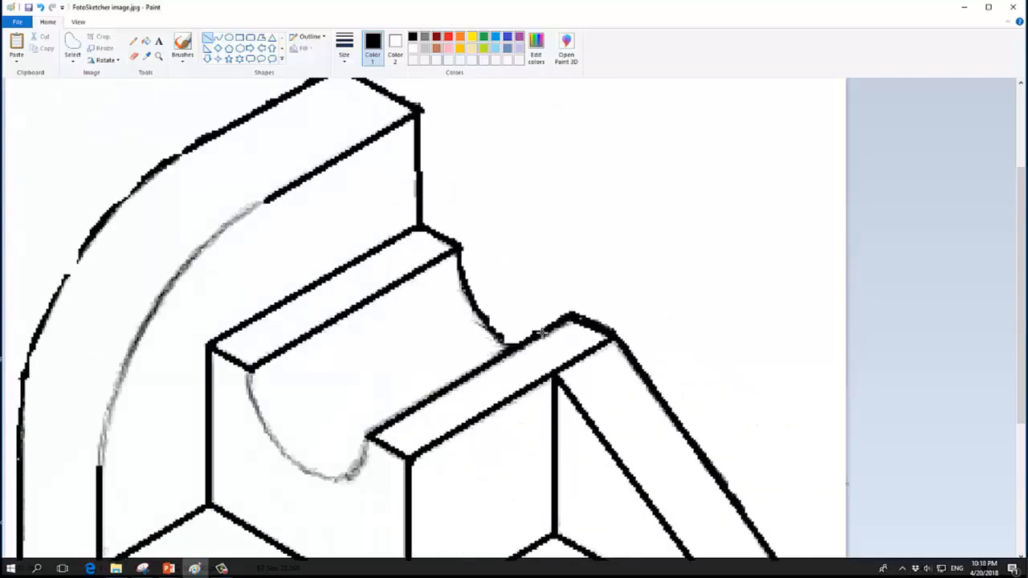
{"action": "scroll", "coordinate": [543, 333], "scroll_direction": "up", "scroll_amount": 1}
{"action": "scroll", "coordinate": [542, 333], "scroll_direction": "up", "scroll_amount": 2}
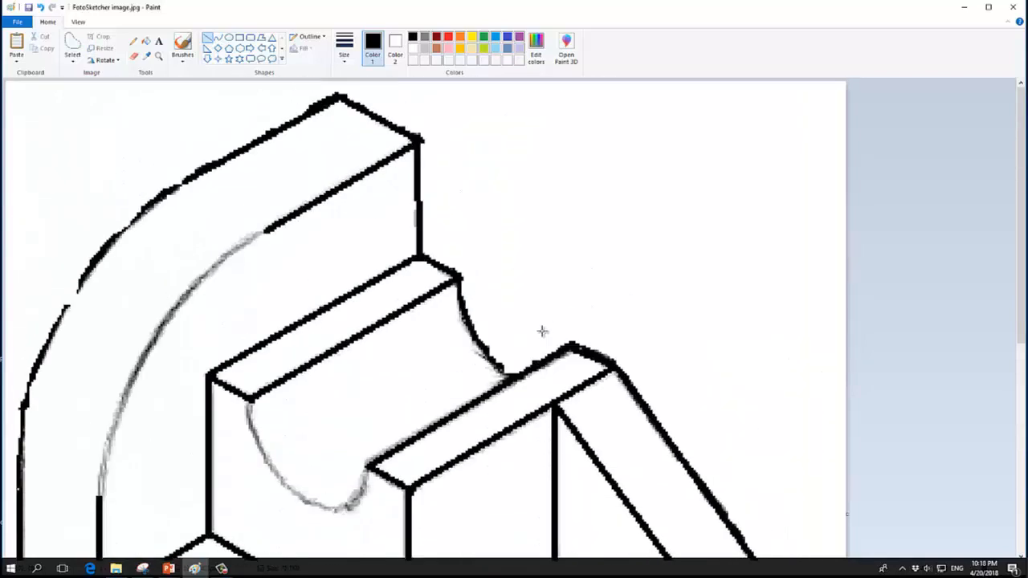
{"action": "left_click", "coordinate": [134, 56]}
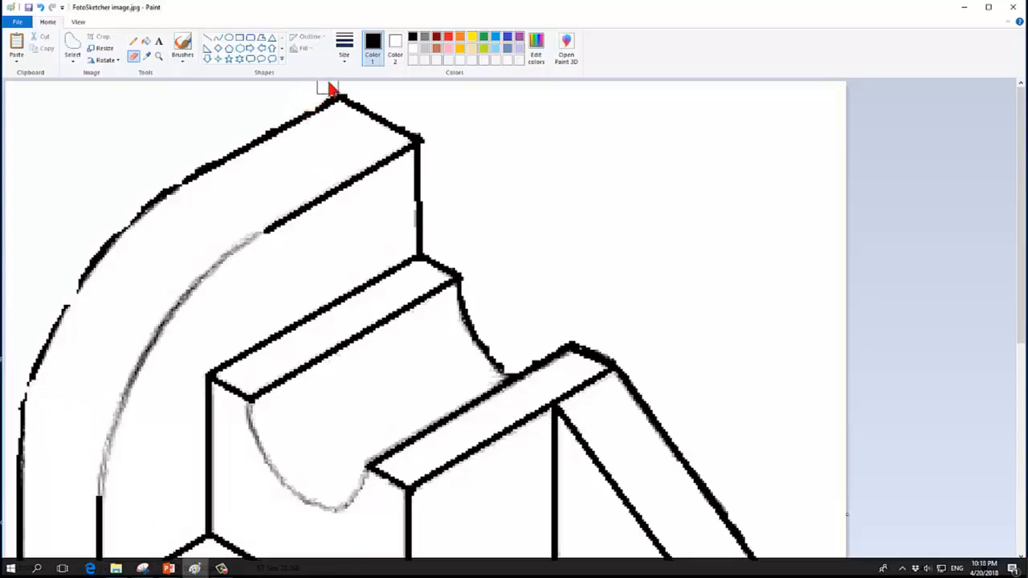
{"action": "left_click", "coordinate": [273, 122]}
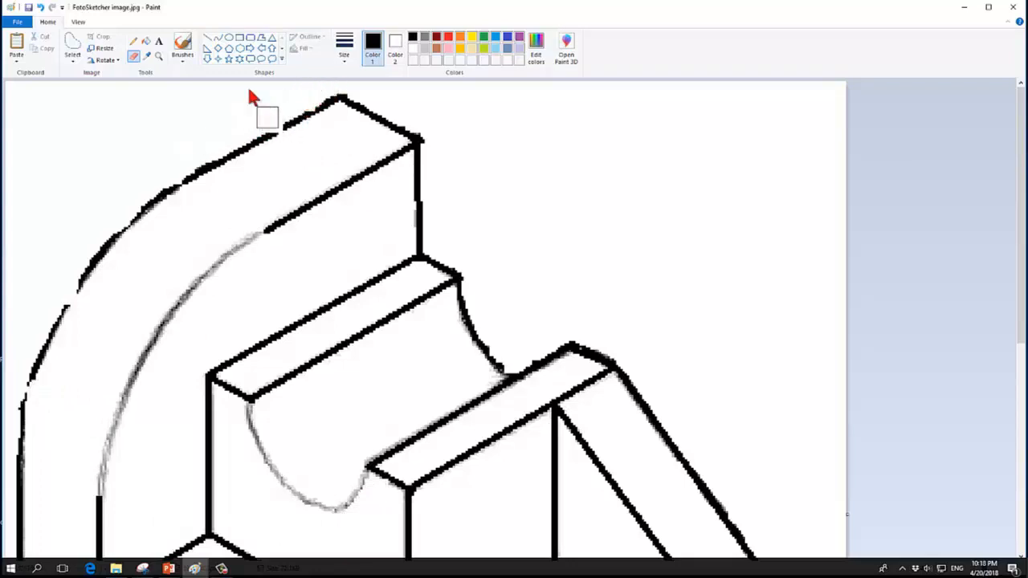
{"action": "left_click", "coordinate": [208, 38]}
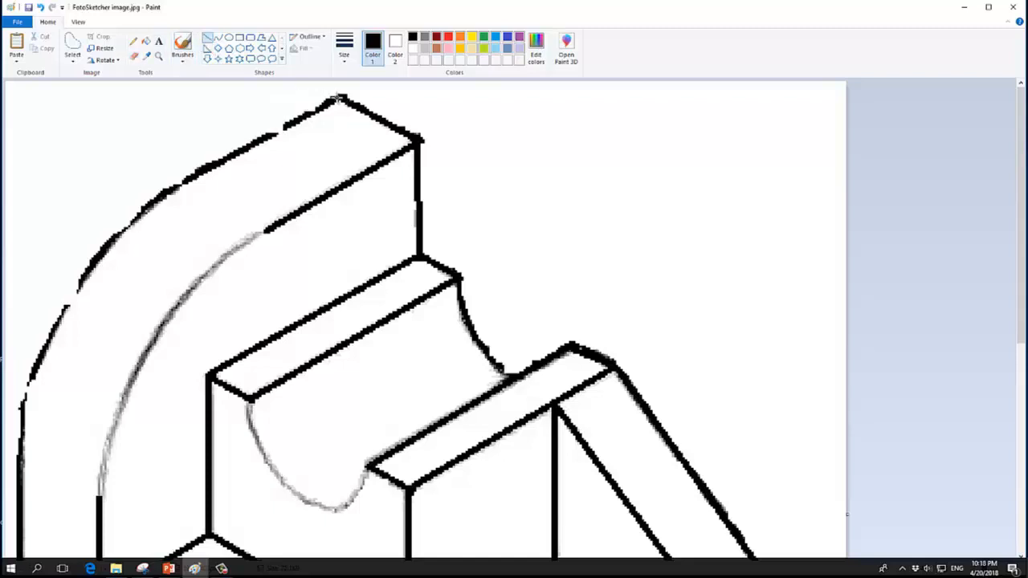
{"action": "left_click_drag", "start_coordinate": [340, 97], "coordinate": [201, 170]}
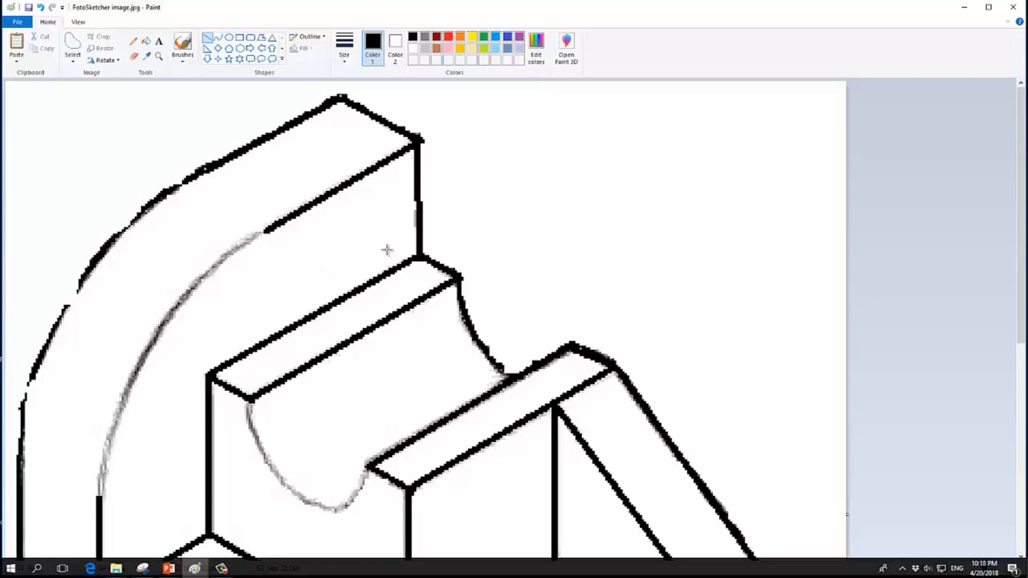
Step: Trace the front outline of the block's rounded cutout in black with two curve segments
{"action": "scroll", "coordinate": [477, 264], "scroll_direction": "down", "scroll_amount": 5}
{"action": "scroll", "coordinate": [477, 266], "scroll_direction": "up", "scroll_amount": 5}
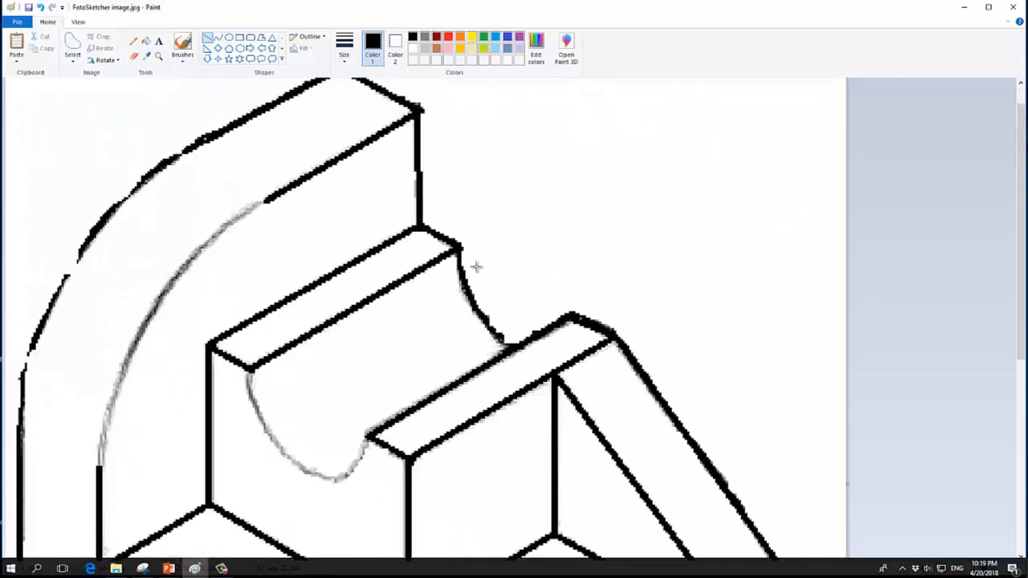
{"action": "scroll", "coordinate": [475, 270], "scroll_direction": "down", "scroll_amount": 3}
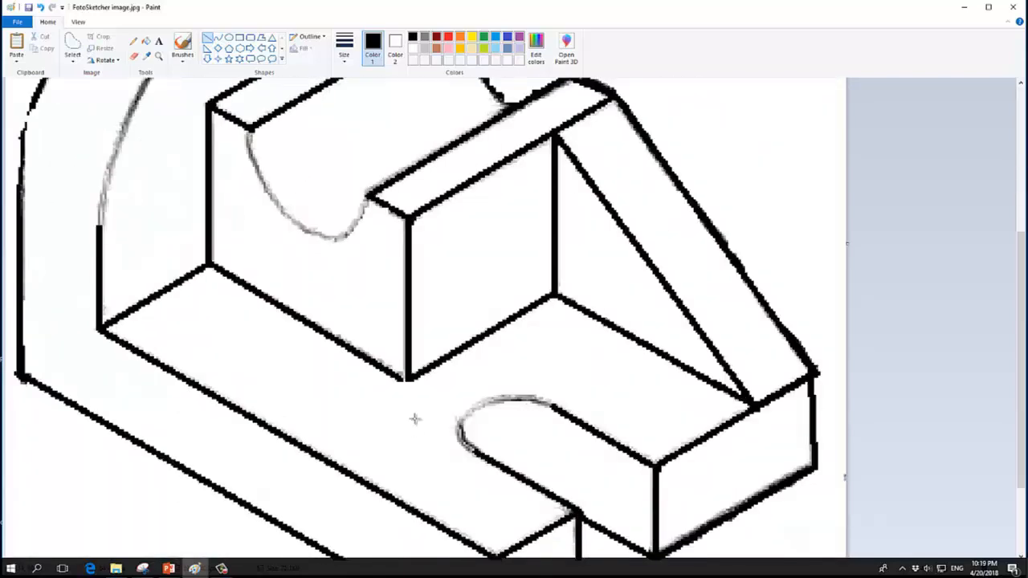
{"action": "scroll", "coordinate": [268, 249], "scroll_direction": "up", "scroll_amount": 2}
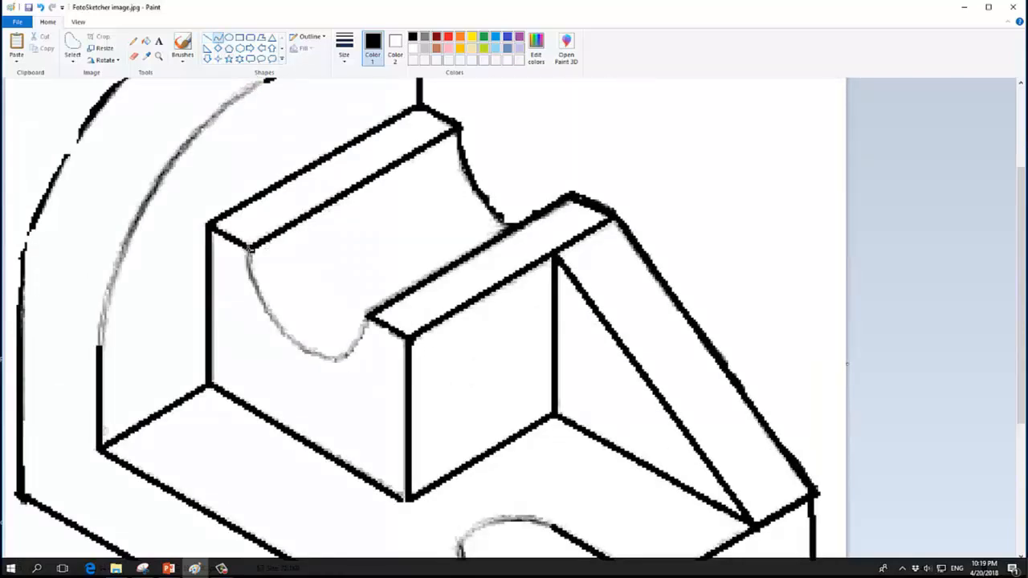
{"action": "left_click_drag", "start_coordinate": [250, 253], "coordinate": [310, 353]}
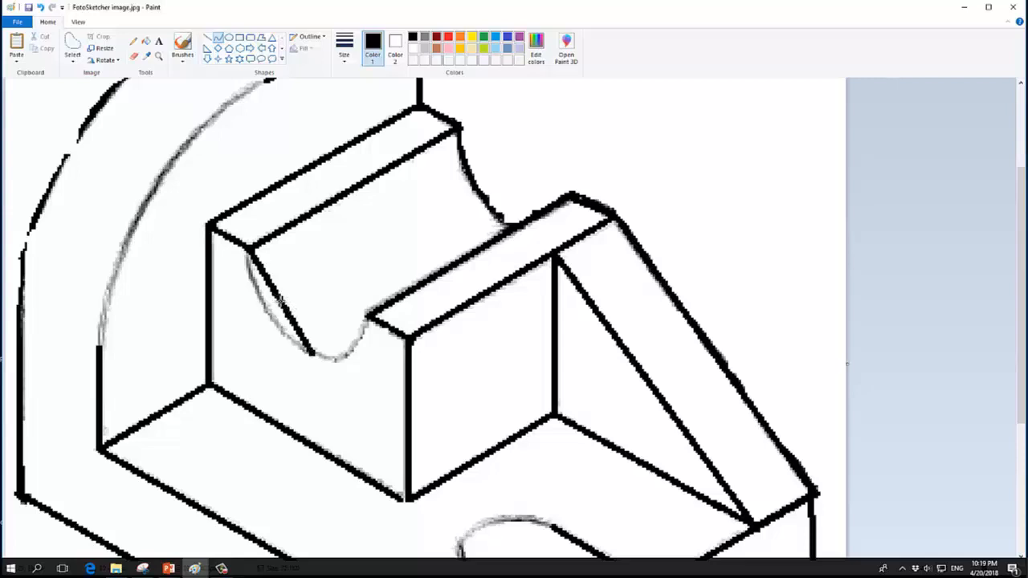
{"action": "left_click_drag", "start_coordinate": [281, 296], "coordinate": [260, 313]}
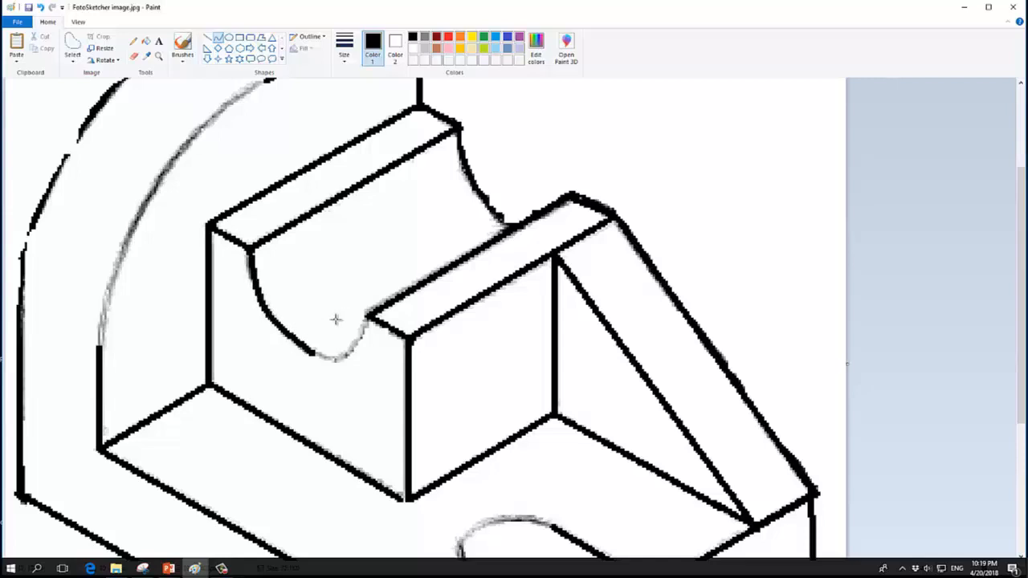
{"action": "mouse_move", "coordinate": [368, 317]}
{"action": "left_mouse_down"}
{"action": "mouse_move", "coordinate": [346, 339]}
{"action": "mouse_move", "coordinate": [272, 322]}
{"action": "left_mouse_up"}
{"action": "left_click_drag", "start_coordinate": [271, 323], "coordinate": [265, 225]}
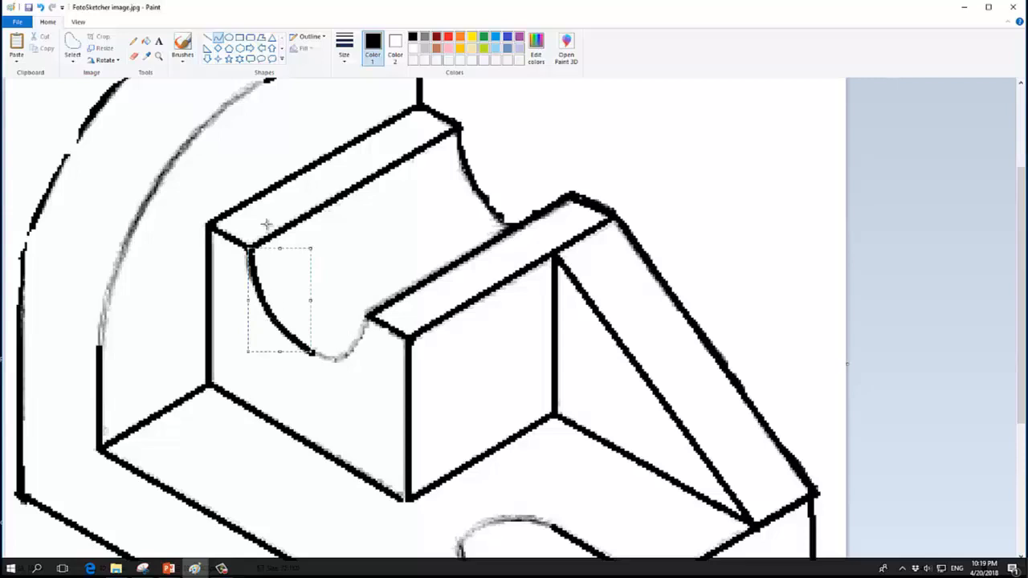
{"action": "left_click", "coordinate": [217, 39]}
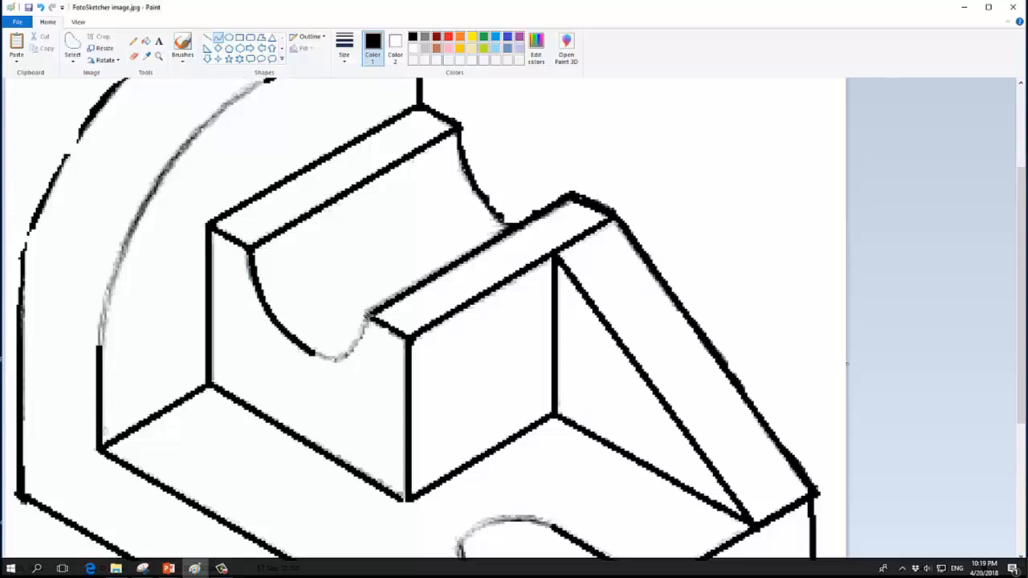
{"action": "mouse_move", "coordinate": [368, 315]}
{"action": "left_mouse_down"}
{"action": "mouse_move", "coordinate": [337, 352]}
{"action": "mouse_move", "coordinate": [313, 356]}
{"action": "mouse_move", "coordinate": [349, 338]}
{"action": "mouse_move", "coordinate": [346, 363]}
{"action": "left_mouse_up"}
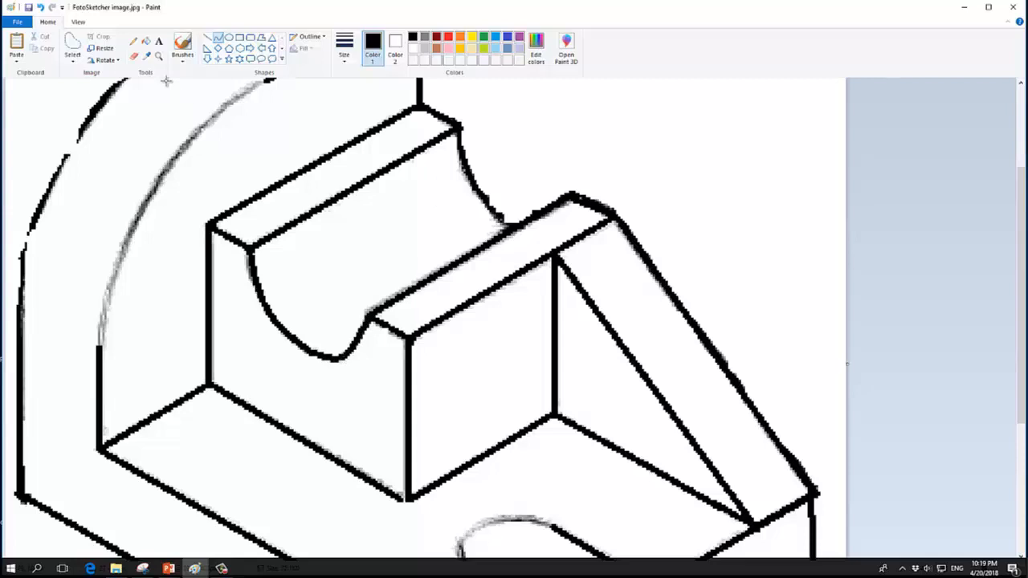
Step: Try to trace the back plate's inner arc with a black curve
{"action": "left_click", "coordinate": [133, 56]}
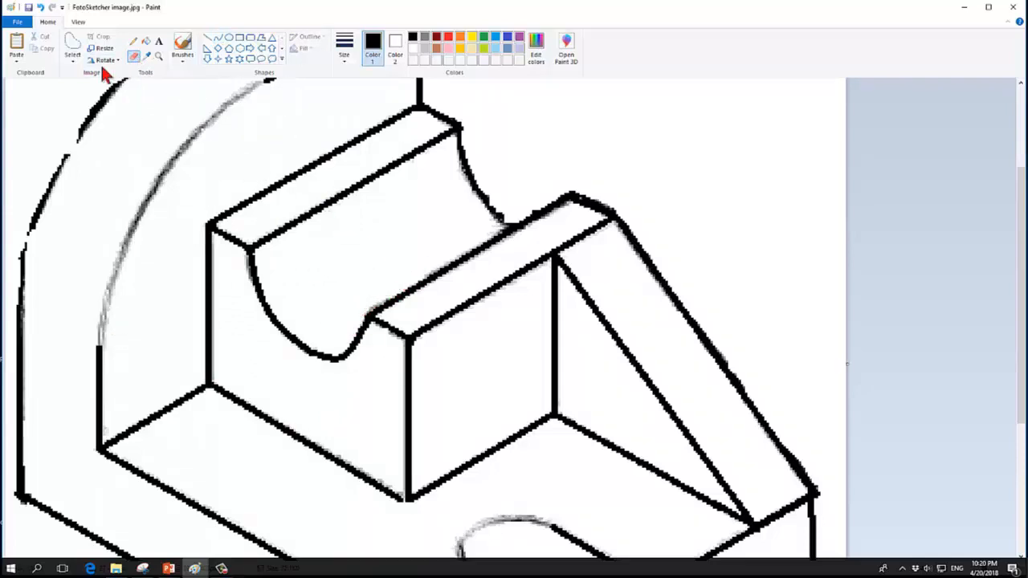
{"action": "left_click", "coordinate": [218, 38]}
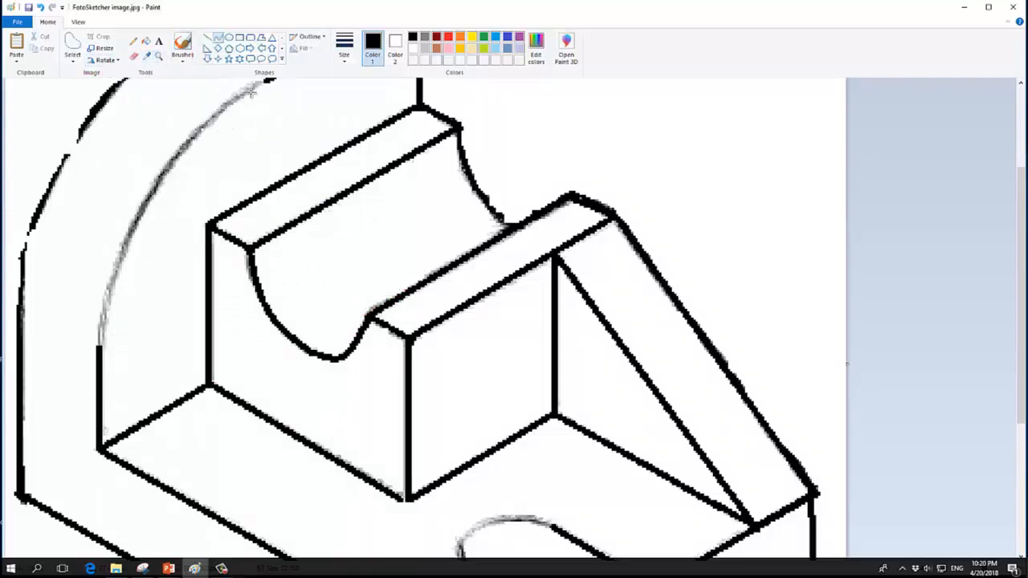
{"action": "left_click_drag", "start_coordinate": [268, 79], "coordinate": [97, 339]}
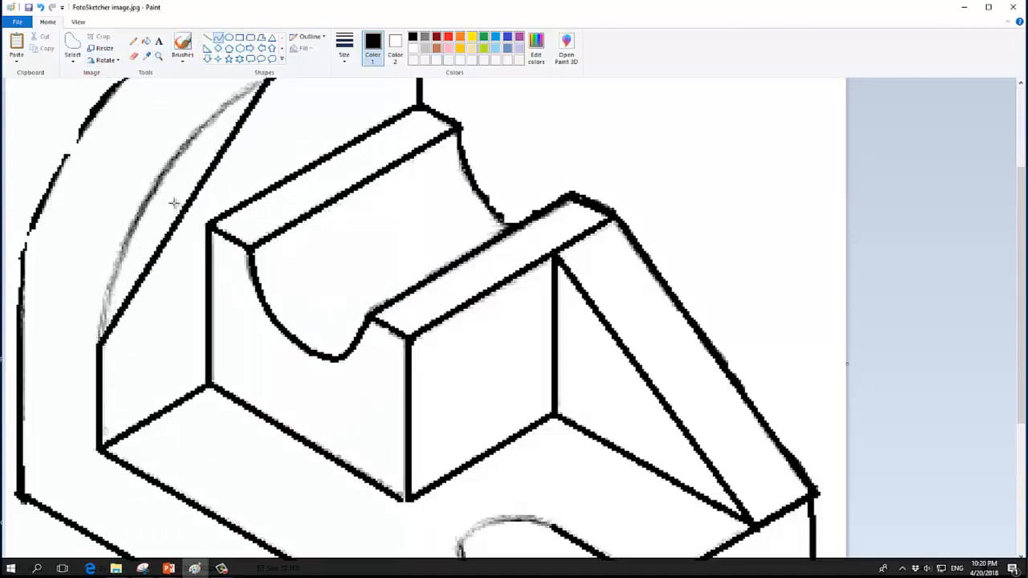
{"action": "left_click_drag", "start_coordinate": [179, 208], "coordinate": [167, 277]}
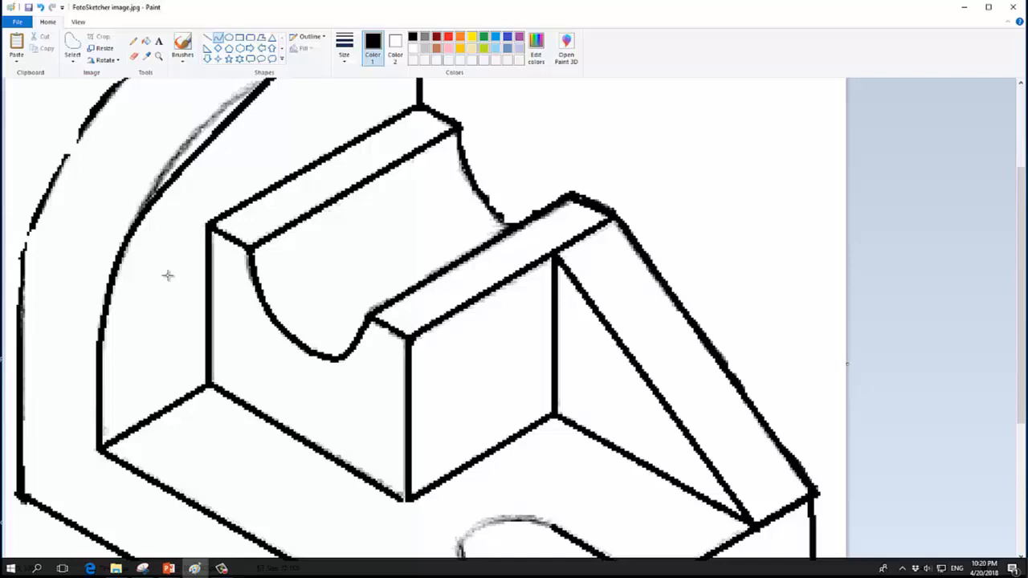
{"action": "left_click_drag", "start_coordinate": [167, 275], "coordinate": [165, 207]}
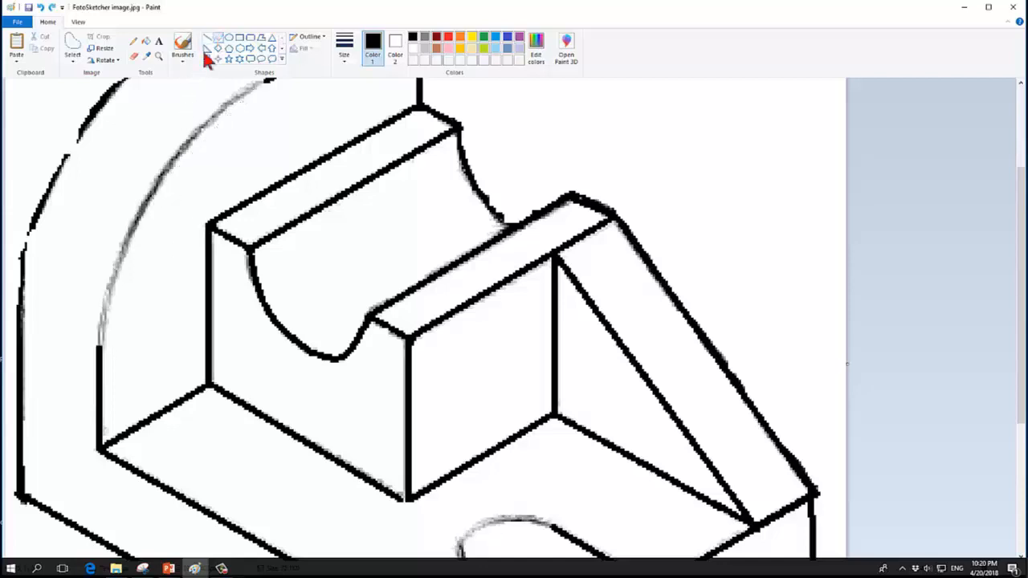
{"action": "left_click_drag", "start_coordinate": [98, 347], "coordinate": [161, 173]}
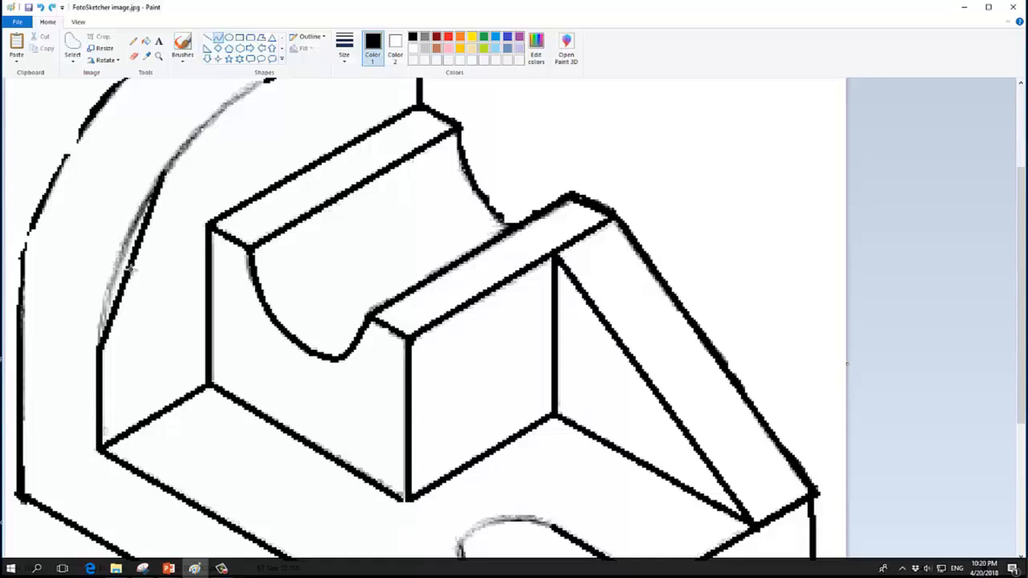
{"action": "left_click_drag", "start_coordinate": [130, 270], "coordinate": [112, 263]}
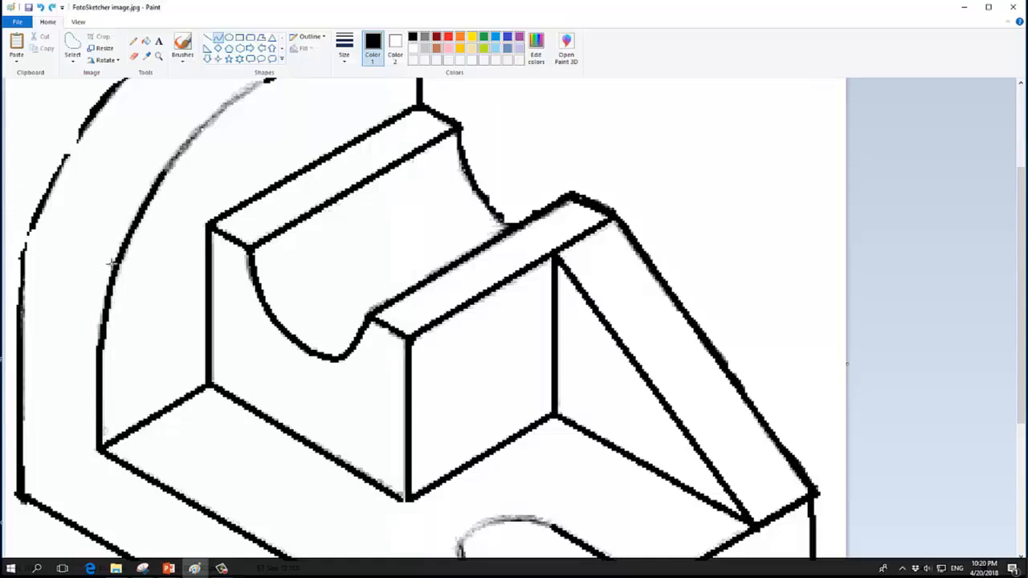
{"action": "left_click", "coordinate": [109, 347]}
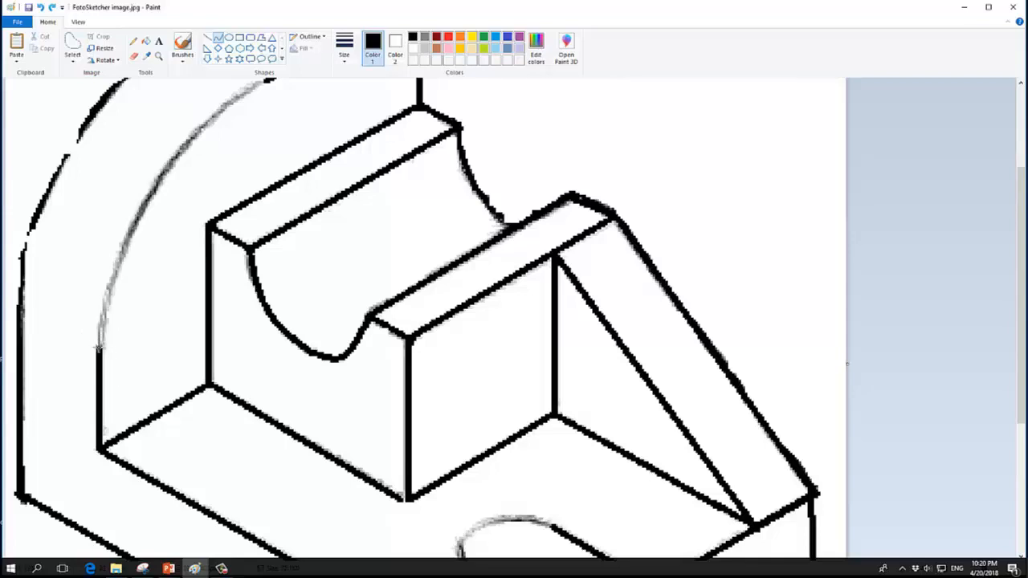
Step: Trace the back plate's inner arc in black with a lower and an upper curve segment
{"action": "left_click_drag", "start_coordinate": [98, 348], "coordinate": [161, 179]}
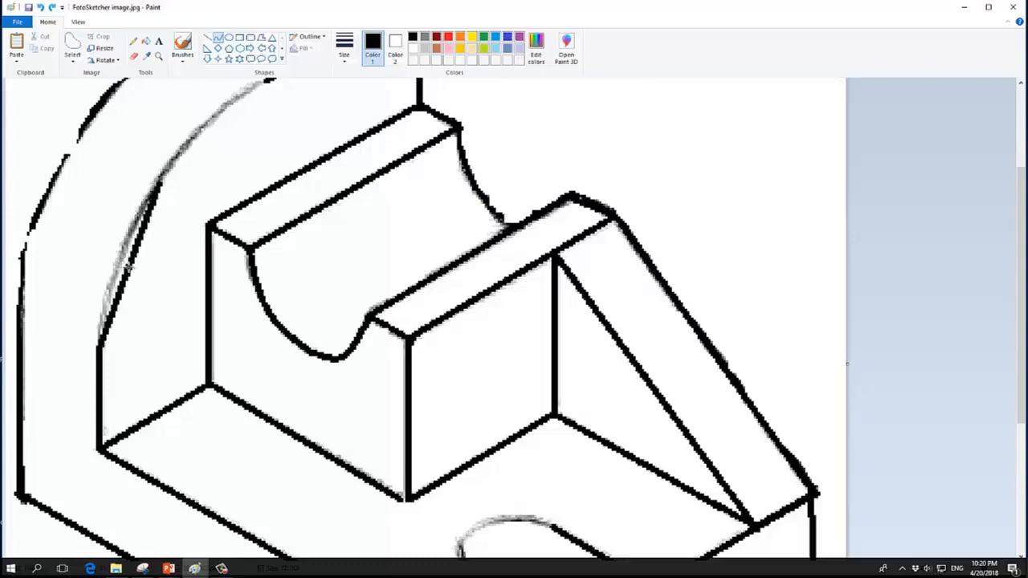
{"action": "left_click_drag", "start_coordinate": [124, 269], "coordinate": [104, 269]}
{"action": "left_click", "coordinate": [114, 265]}
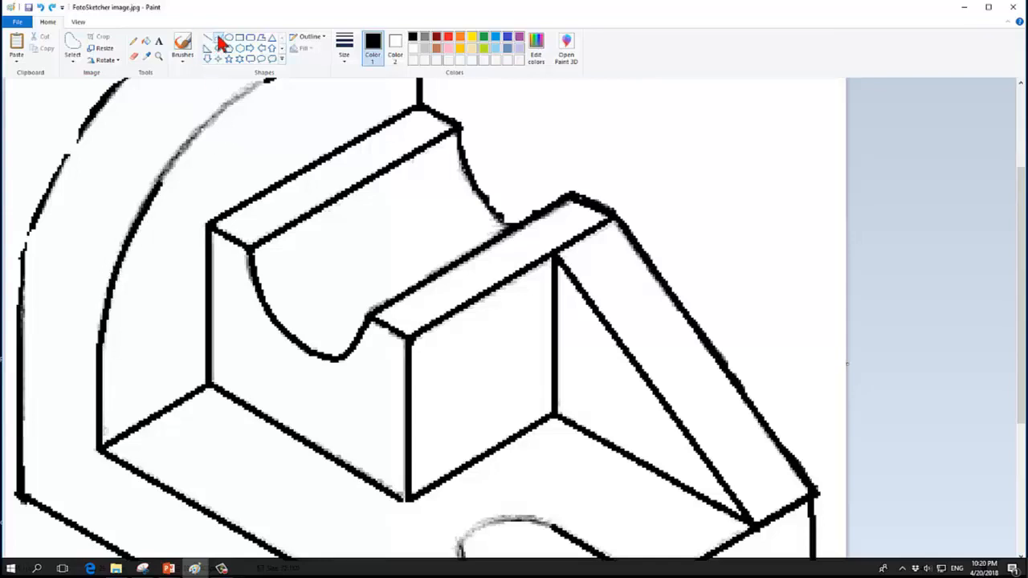
{"action": "mouse_move", "coordinate": [268, 81]}
{"action": "left_mouse_down"}
{"action": "mouse_move", "coordinate": [153, 189]}
{"action": "mouse_move", "coordinate": [160, 181]}
{"action": "left_mouse_up"}
{"action": "left_click_drag", "start_coordinate": [221, 134], "coordinate": [211, 115]}
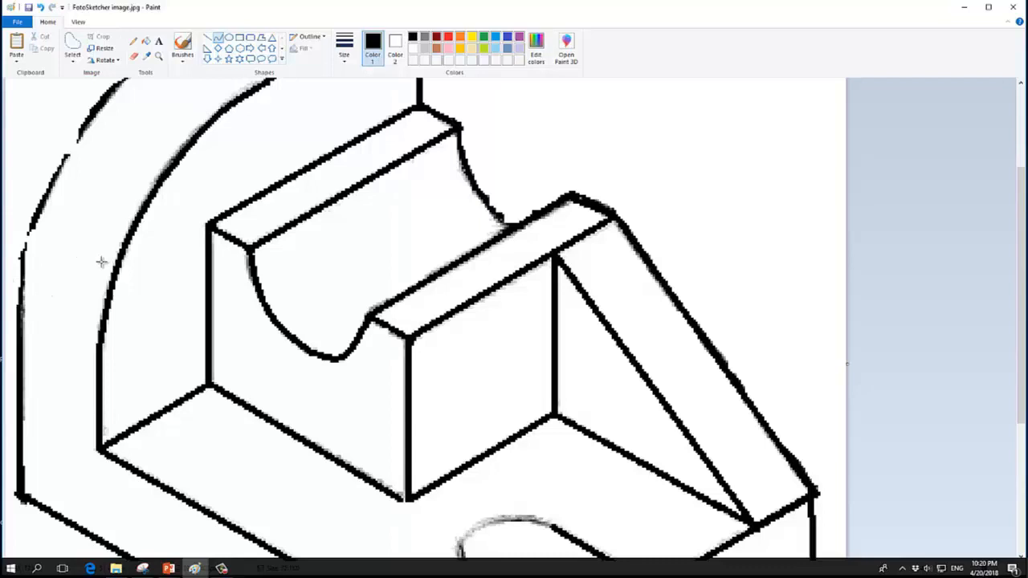
{"action": "scroll", "coordinate": [101, 261], "scroll_direction": "down", "scroll_amount": 1}
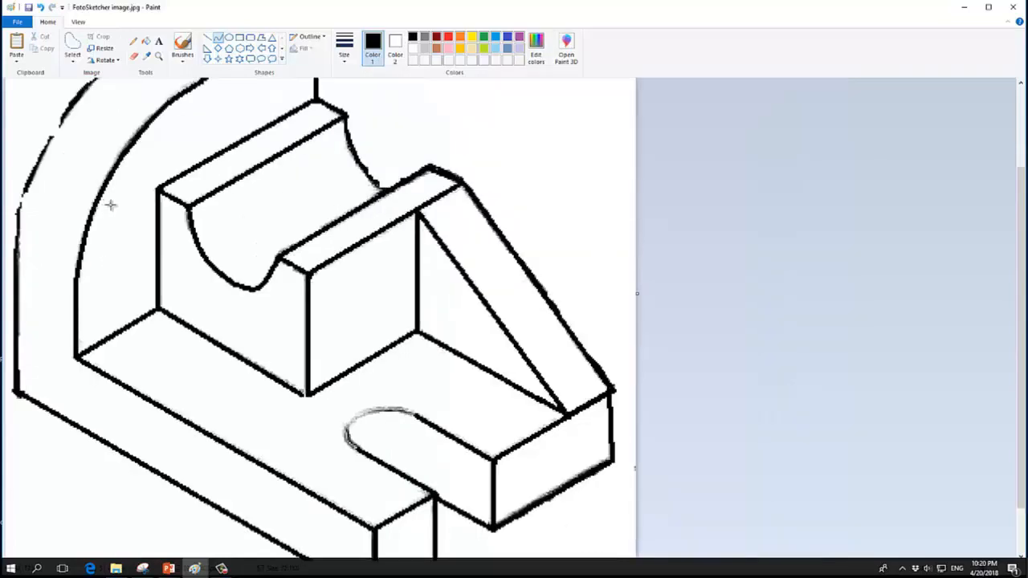
Step: Trace the lower part of the back plate's outer arc with a black curve
{"action": "scroll", "coordinate": [1022, 261], "scroll_direction": "up", "scroll_amount": 3}
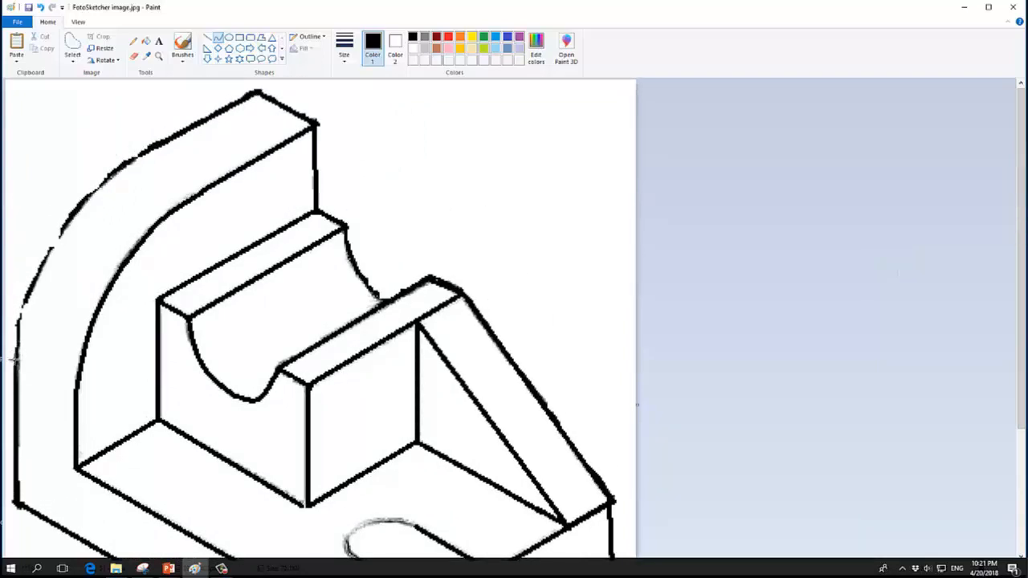
{"action": "mouse_move", "coordinate": [17, 354]}
{"action": "left_mouse_down"}
{"action": "mouse_move", "coordinate": [87, 206]}
{"action": "mouse_move", "coordinate": [76, 207]}
{"action": "left_mouse_up"}
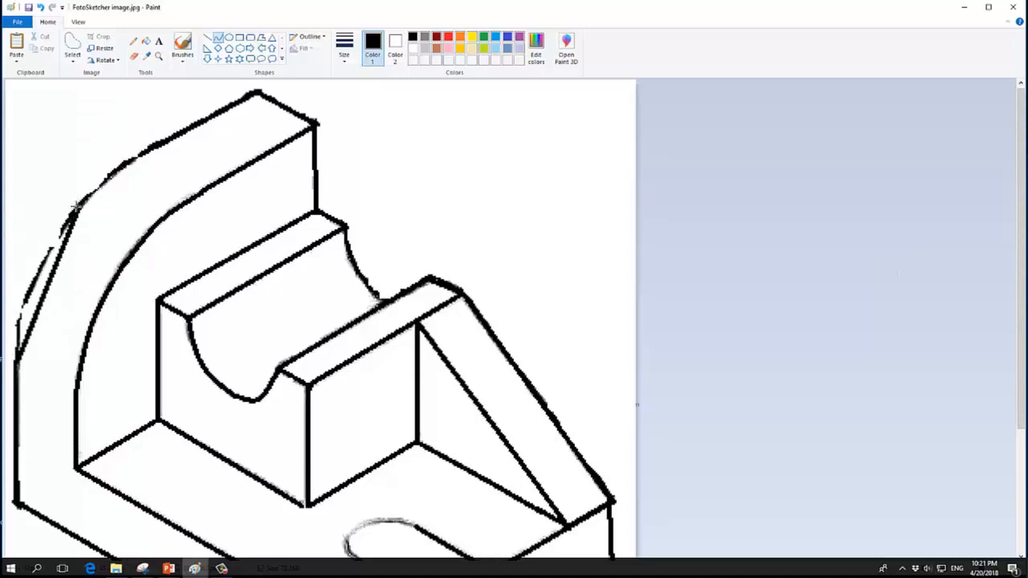
{"action": "left_click_drag", "start_coordinate": [44, 301], "coordinate": [23, 287]}
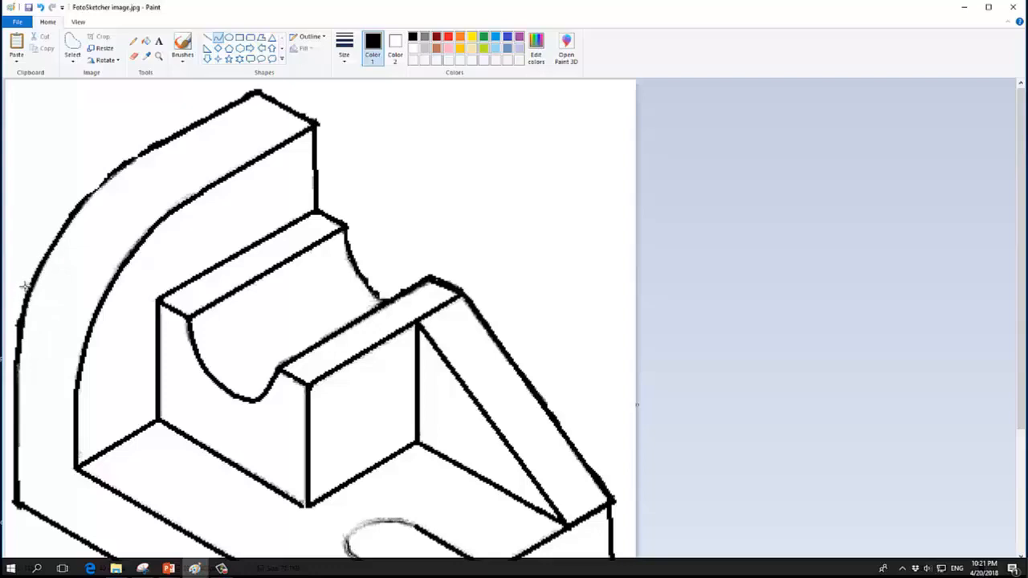
Step: Try to trace the upper part of the back plate's outer arc with a black curve, and discard the distorted result
{"action": "left_click", "coordinate": [145, 150]}
{"action": "left_click_drag", "start_coordinate": [147, 150], "coordinate": [70, 218]}
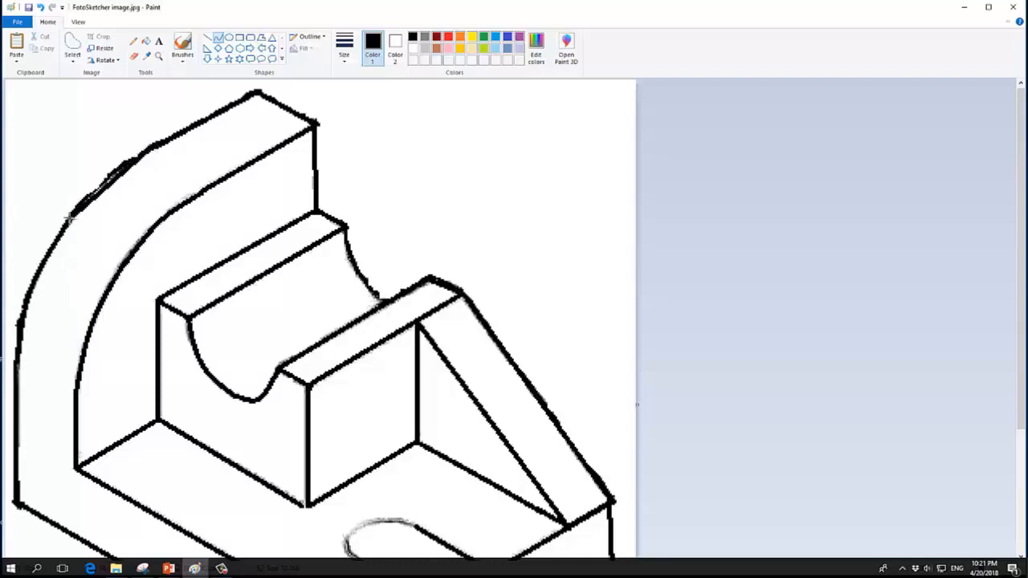
{"action": "left_click_drag", "start_coordinate": [109, 183], "coordinate": [112, 172]}
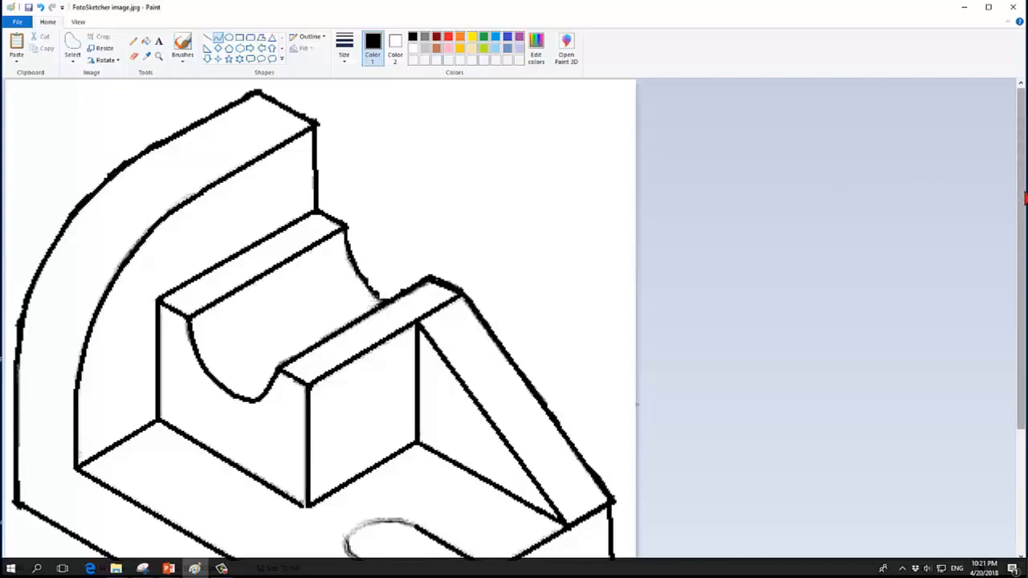
{"action": "scroll", "coordinate": [1021, 198], "scroll_direction": "down", "scroll_amount": 3}
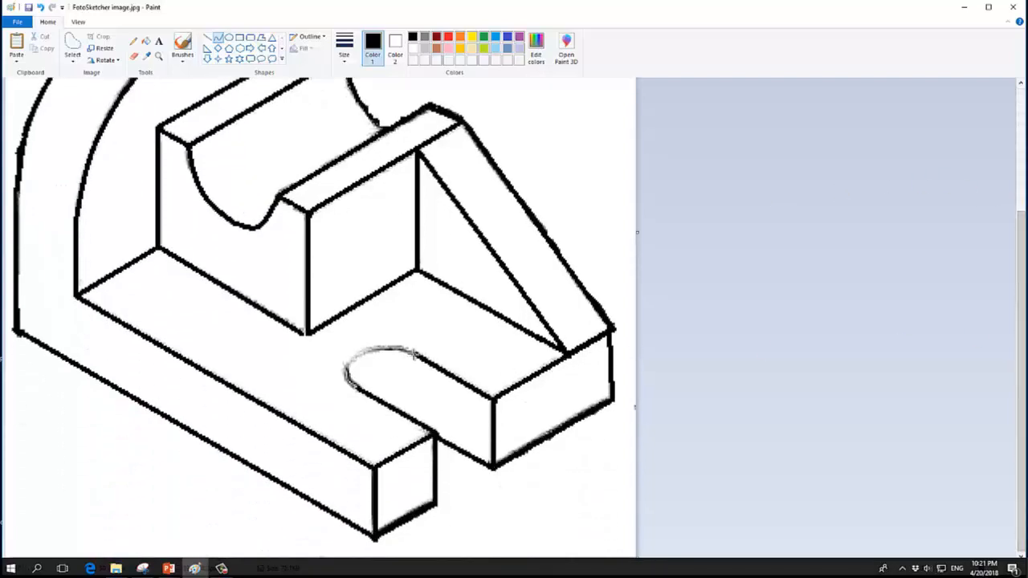
{"action": "left_click_drag", "start_coordinate": [414, 354], "coordinate": [391, 352]}
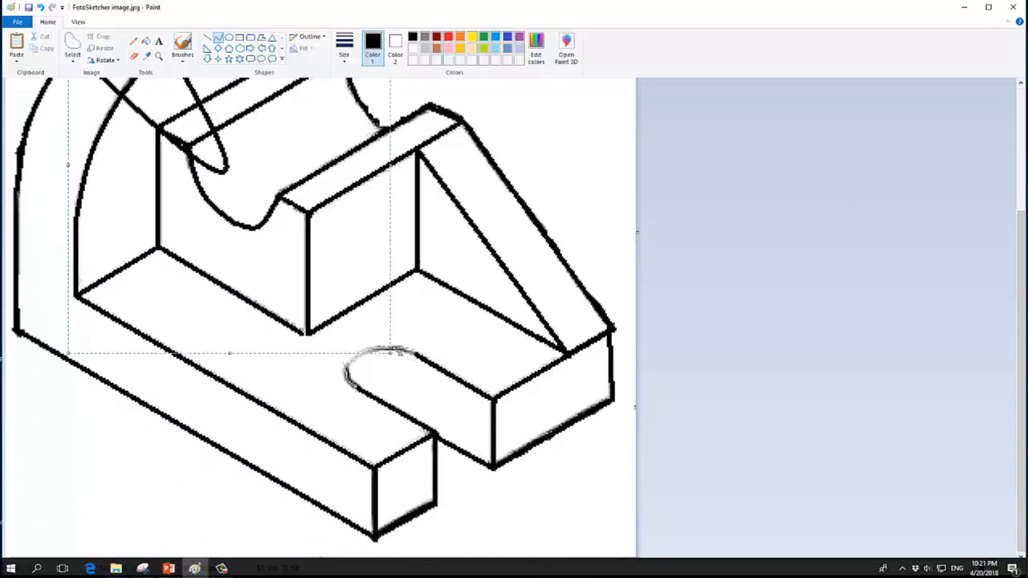
{"action": "scroll", "coordinate": [537, 321], "scroll_direction": "up", "scroll_amount": 3}
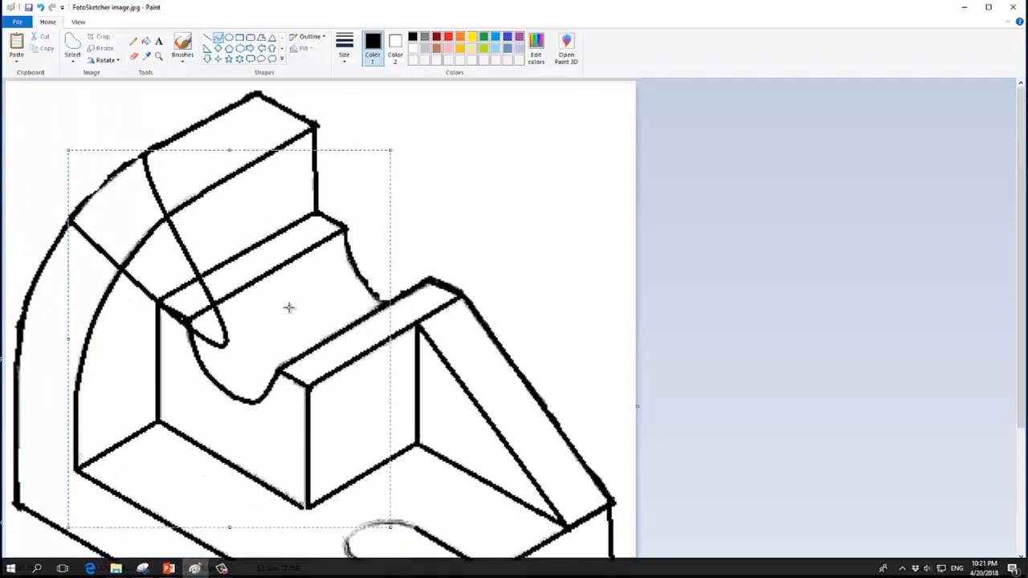
{"action": "key", "text": "Delete"}
Step: Redraw the upper part of the back plate's outer arc as a black curve joining the straight top edge
{"action": "mouse_move", "coordinate": [148, 147]}
{"action": "left_mouse_down"}
{"action": "mouse_move", "coordinate": [52, 253]}
{"action": "mouse_move", "coordinate": [101, 218]}
{"action": "mouse_move", "coordinate": [101, 178]}
{"action": "mouse_move", "coordinate": [114, 175]}
{"action": "left_mouse_up"}
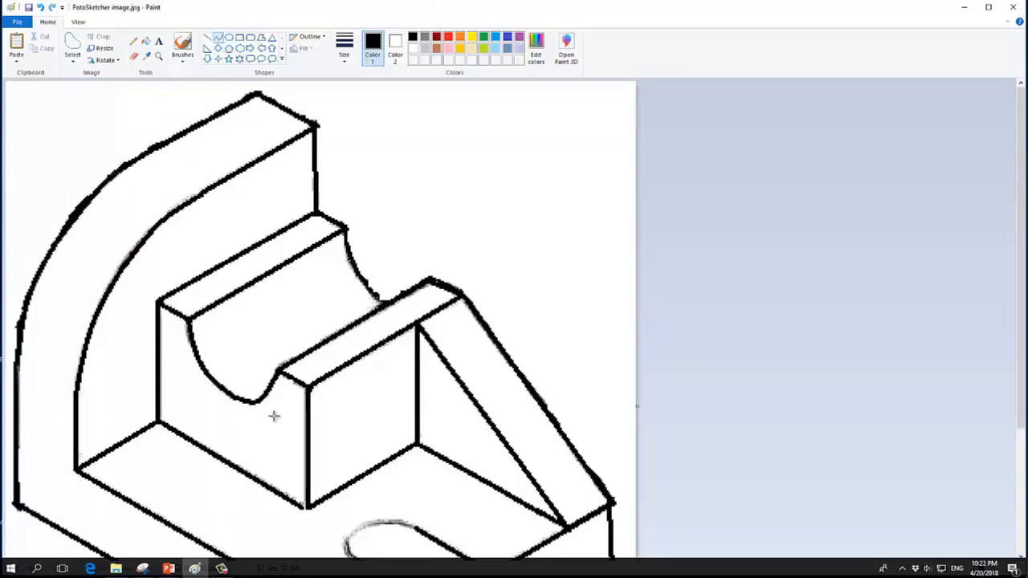
Step: Trace the rounded end of the base's slot in black with an upper and a lower curve segment
{"action": "scroll", "coordinate": [474, 426], "scroll_direction": "down", "scroll_amount": 3}
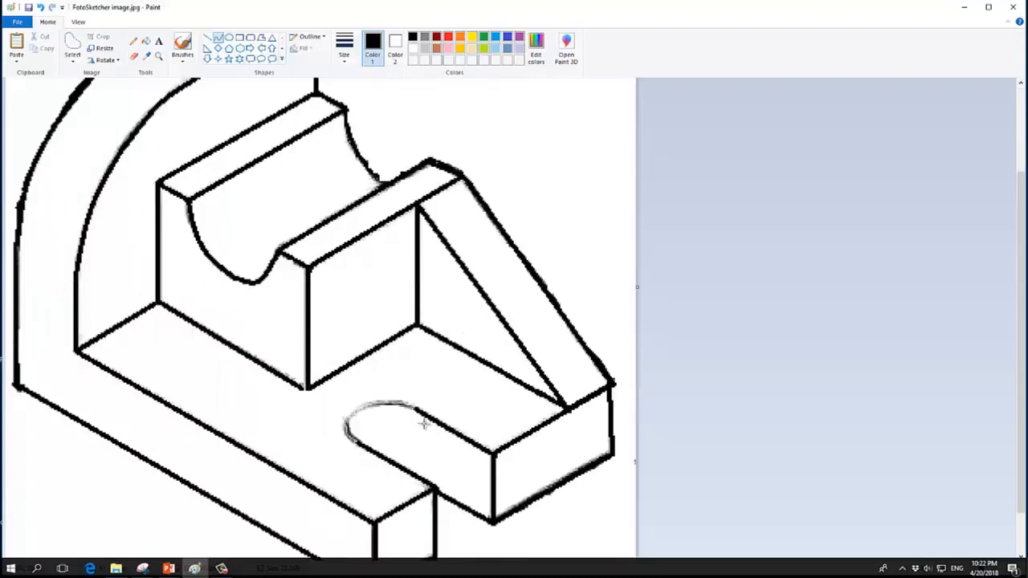
{"action": "left_click_drag", "start_coordinate": [365, 410], "coordinate": [379, 400]}
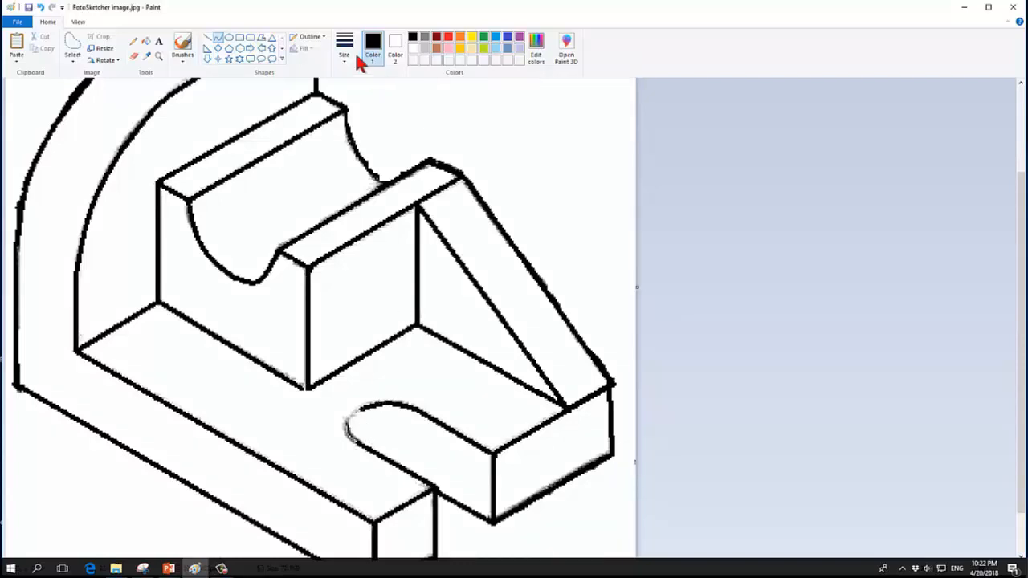
{"action": "left_click_drag", "start_coordinate": [358, 443], "coordinate": [340, 422]}
{"action": "scroll", "coordinate": [494, 340], "scroll_direction": "down", "scroll_amount": 3}
{"action": "scroll", "coordinate": [494, 340], "scroll_direction": "up", "scroll_amount": 1}
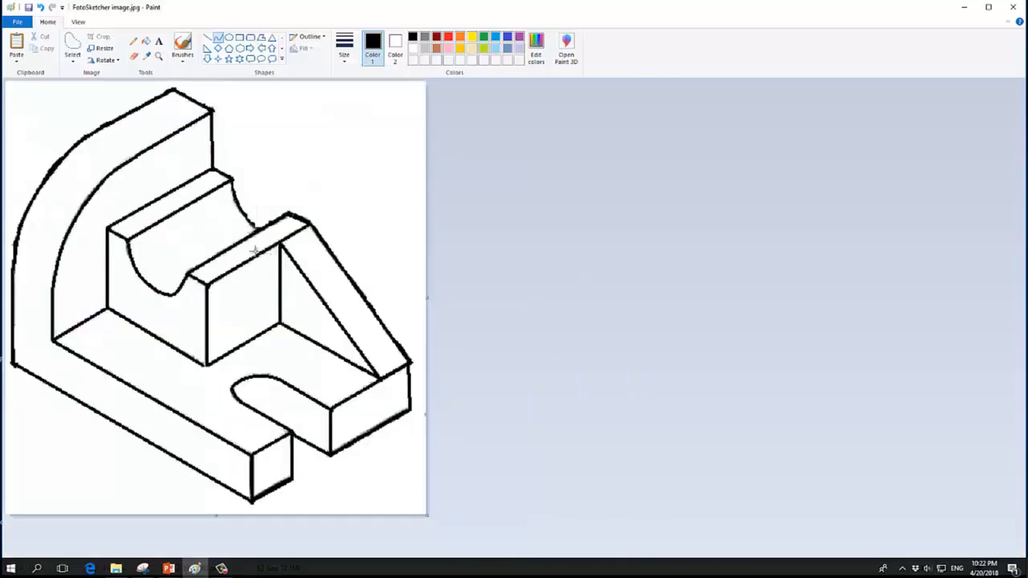
{"action": "scroll", "coordinate": [260, 238], "scroll_direction": "up", "scroll_amount": 2}
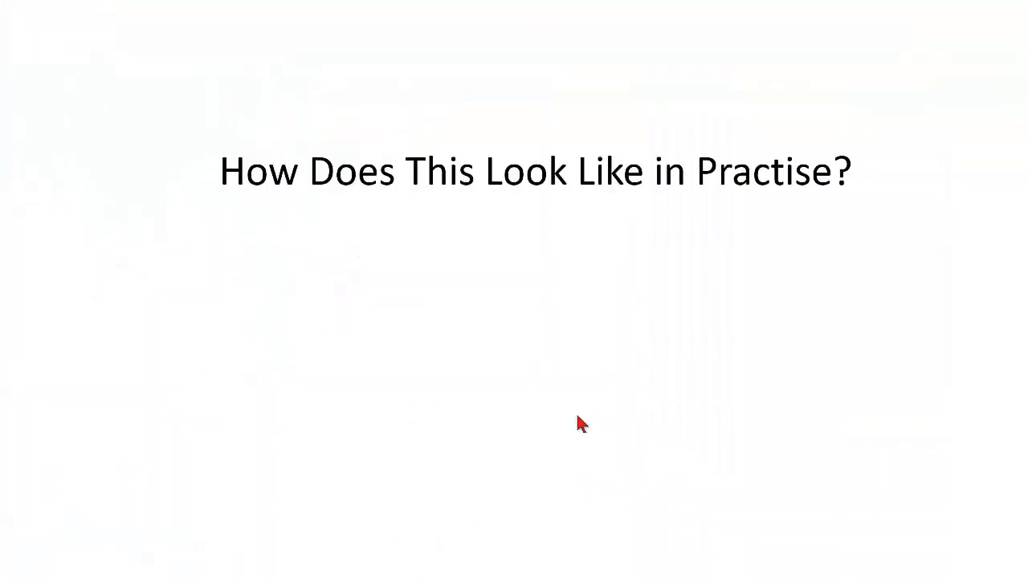
{"action": "left_click", "coordinate": [578, 416]}
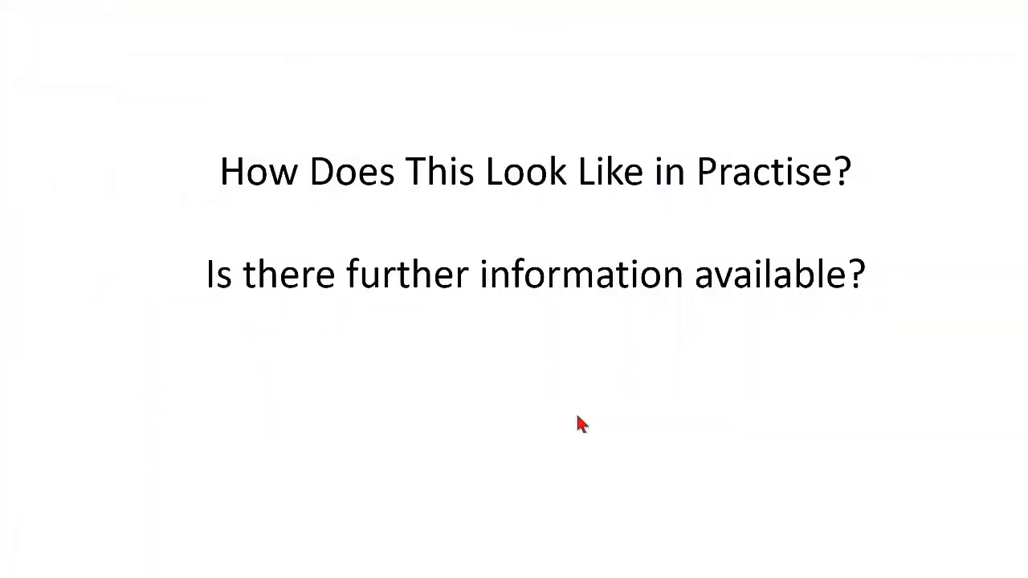
{"action": "left_click", "coordinate": [577, 417]}
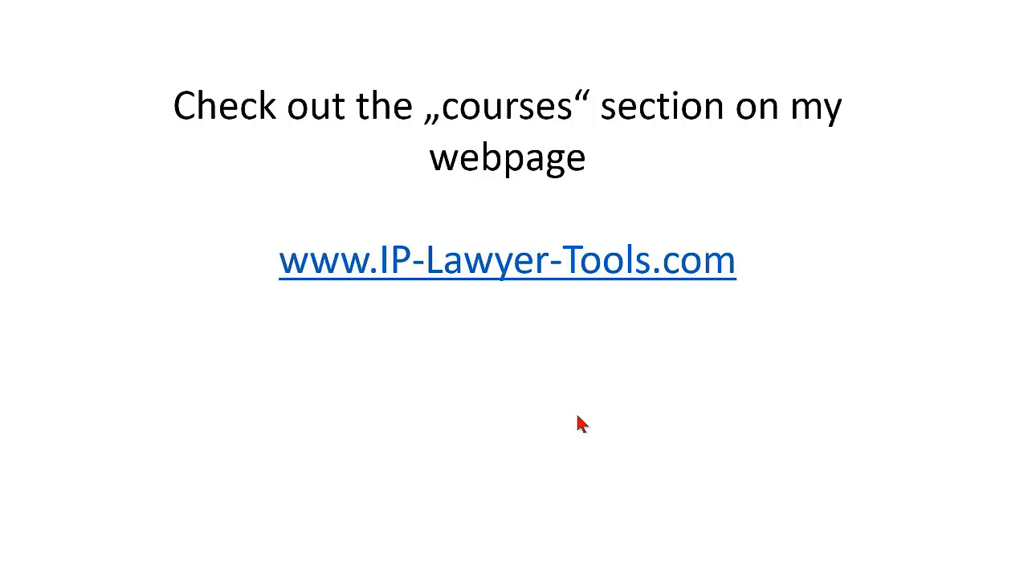
{"action": "left_click", "coordinate": [578, 416]}
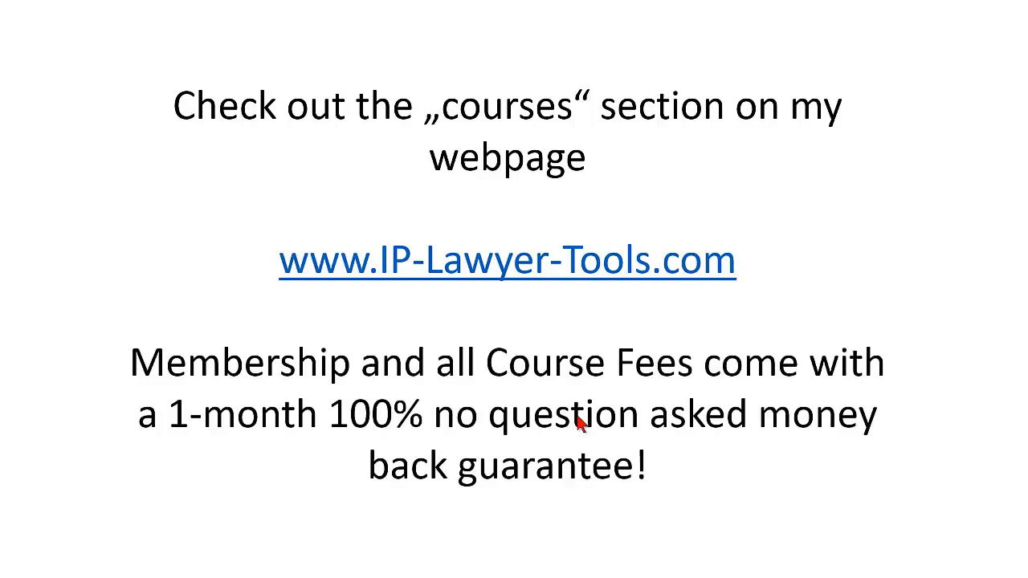